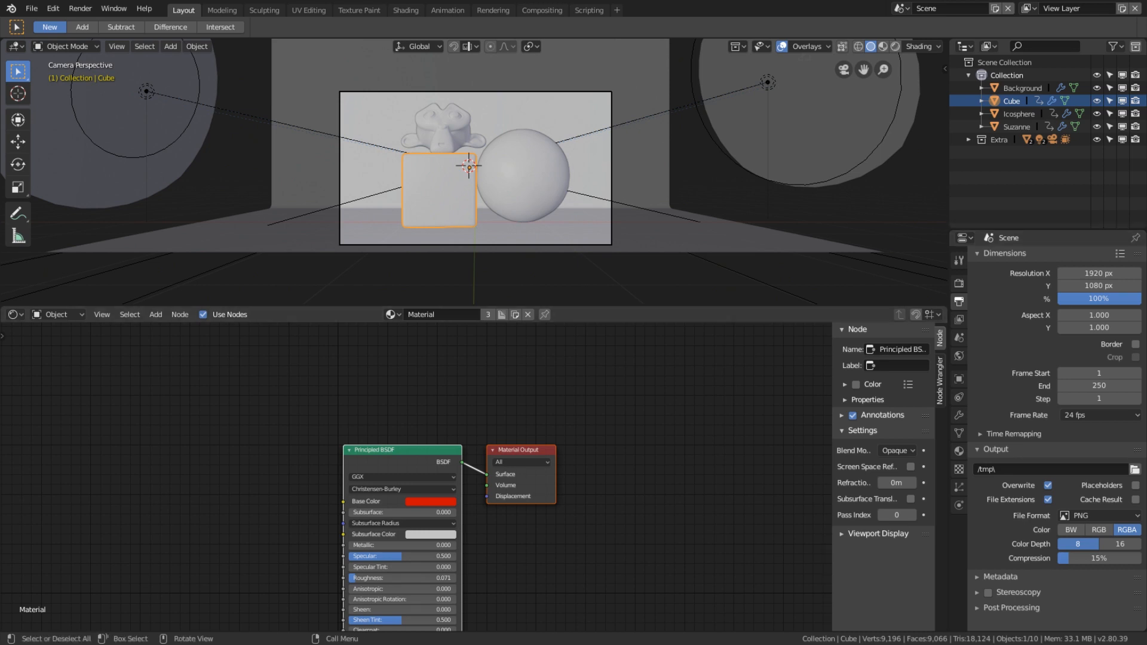
# Fit the camera frame in the 3D viewport and switch it to rendered shading
pyautogui.press('Home')
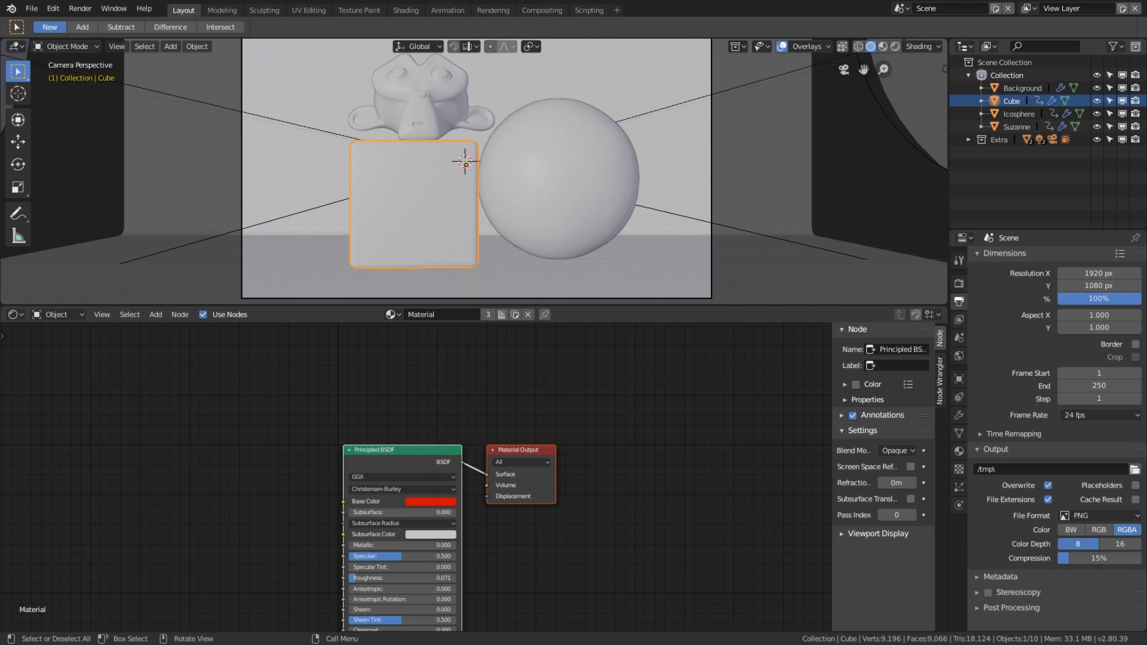
pyautogui.click(894, 47)
pyautogui.scroll(3, 539, 160)
pyautogui.scroll(-1, 404, 438)
# Set the Principled BSDF's roughness to 0.605 and change its base color to a neutral grey
pyautogui.moveTo(404, 438); pyautogui.dragTo(533, 366, button='middle')
pyautogui.moveTo(431, 440); pyautogui.dragTo(563, 400, button='middle')
pyautogui.scroll(2, 663, 386)
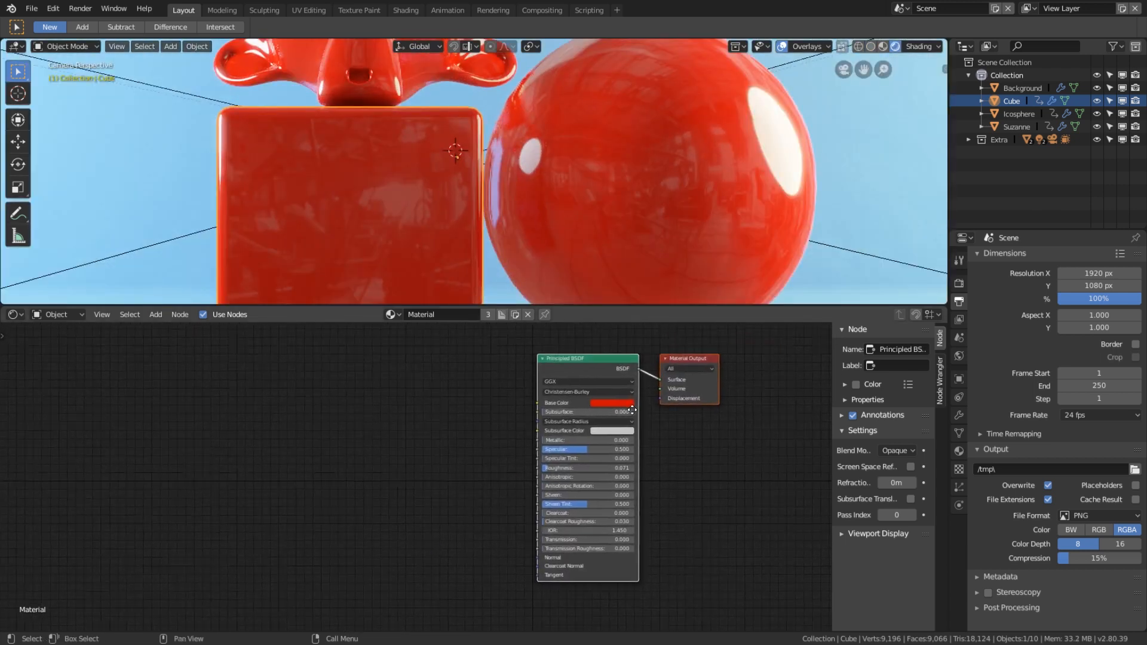
pyautogui.moveTo(579, 473); pyautogui.dragTo(681, 473)
pyautogui.scroll(-3, 639, 224)
pyautogui.scroll(2, 639, 224)
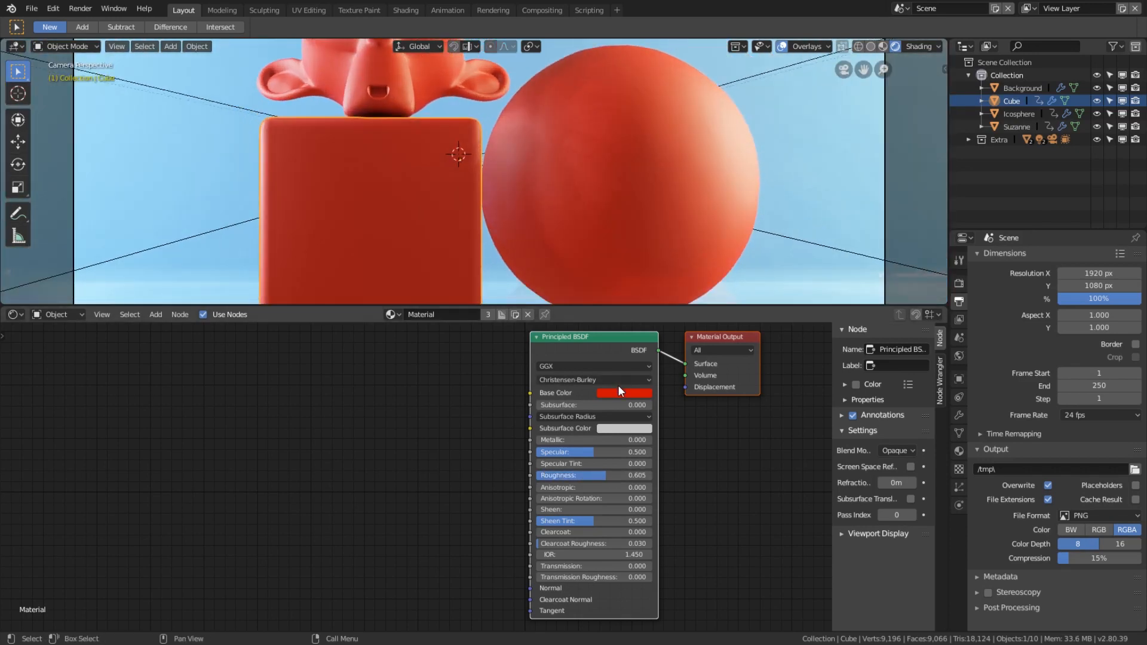
pyautogui.click(624, 392)
pyautogui.click(640, 282)
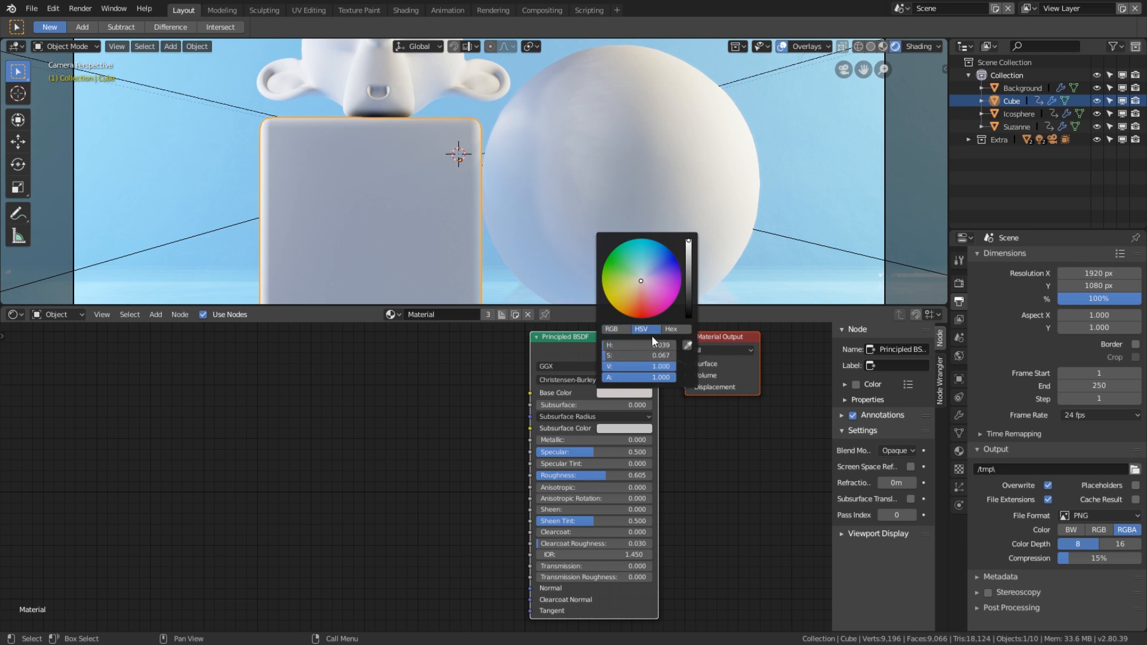
pyautogui.moveTo(657, 364); pyautogui.dragTo(631, 365)
# Add a Musgrave Texture node in the empty area ahead of the Principled BSDF
pyautogui.scroll(-3, 491, 167)
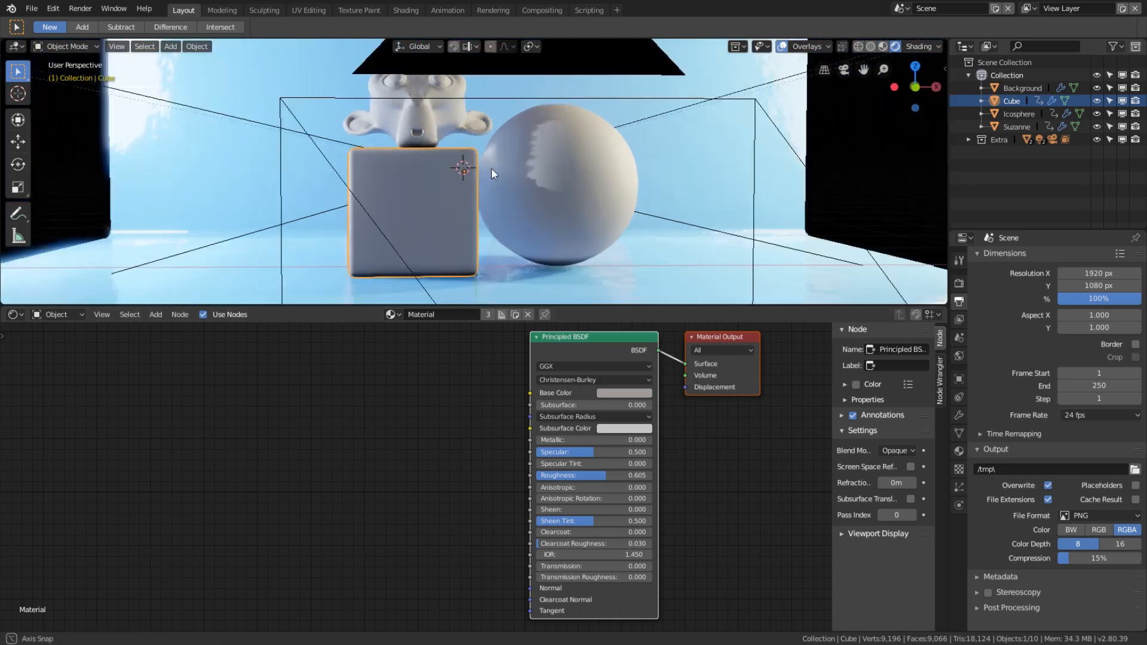
pyautogui.moveTo(491, 167); pyautogui.dragTo(605, 302, button='middle')
pyautogui.scroll(-2, 607, 442)
pyautogui.scroll(1, 608, 439)
pyautogui.moveTo(608, 438); pyautogui.dragTo(774, 423, button='middle')
pyautogui.moveTo(713, 361); pyautogui.dragTo(661, 375)
pyautogui.scroll(-3, 567, 230)
pyautogui.moveTo(568, 230)
pyautogui.mouseDown(button='middle')
pyautogui.moveTo(599, 261)
pyautogui.moveTo(611, 228)
pyautogui.moveTo(565, 232)
pyautogui.mouseUp(button='middle')
pyautogui.scroll(6, 611, 229)
pyautogui.scroll(-3, 566, 231)
pyautogui.moveTo(648, 208); pyautogui.dragTo(554, 212, button='middle')
pyautogui.scroll(2, 553, 211)
pyautogui.scroll(2, 554, 210)
pyautogui.moveTo(326, 456); pyautogui.dragTo(505, 450, button='middle')
pyautogui.hotkey('shift', 'a')
pyautogui.click(512, 396)
pyautogui.write('musgrave')
pyautogui.press('Return')
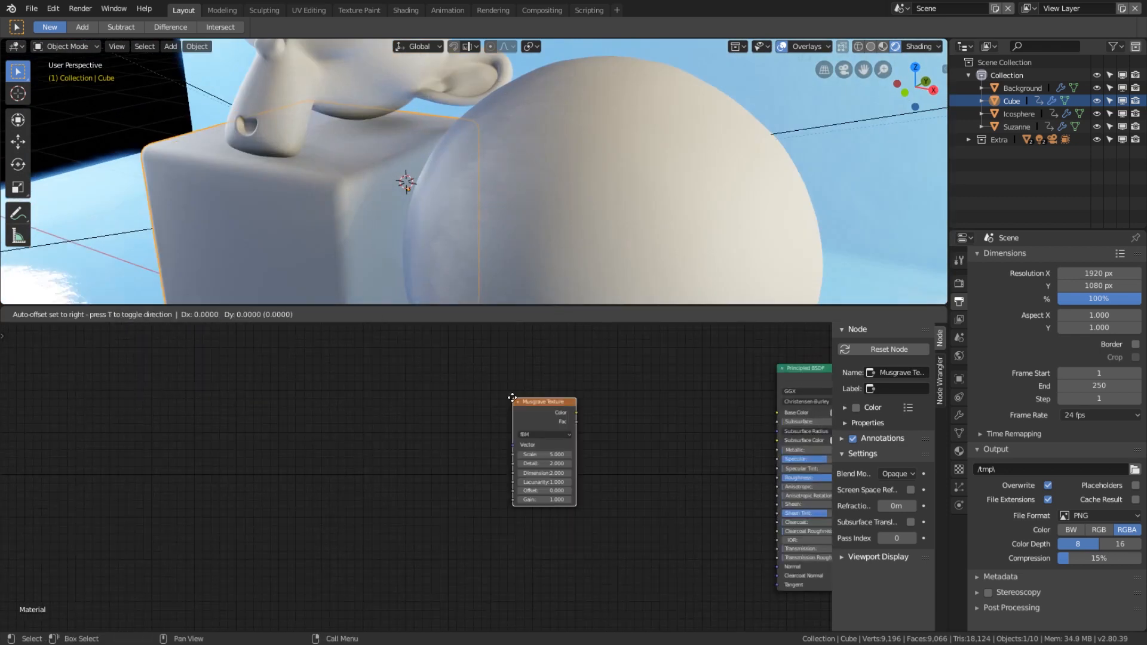
pyautogui.click(532, 393)
# Add Texture Coordinate and Mapping nodes to the Musgrave Texture, using Object coordinates, and preview the texture on the objects
pyautogui.hotkey('ctrl', 't')
pyautogui.scroll(2, 305, 400)
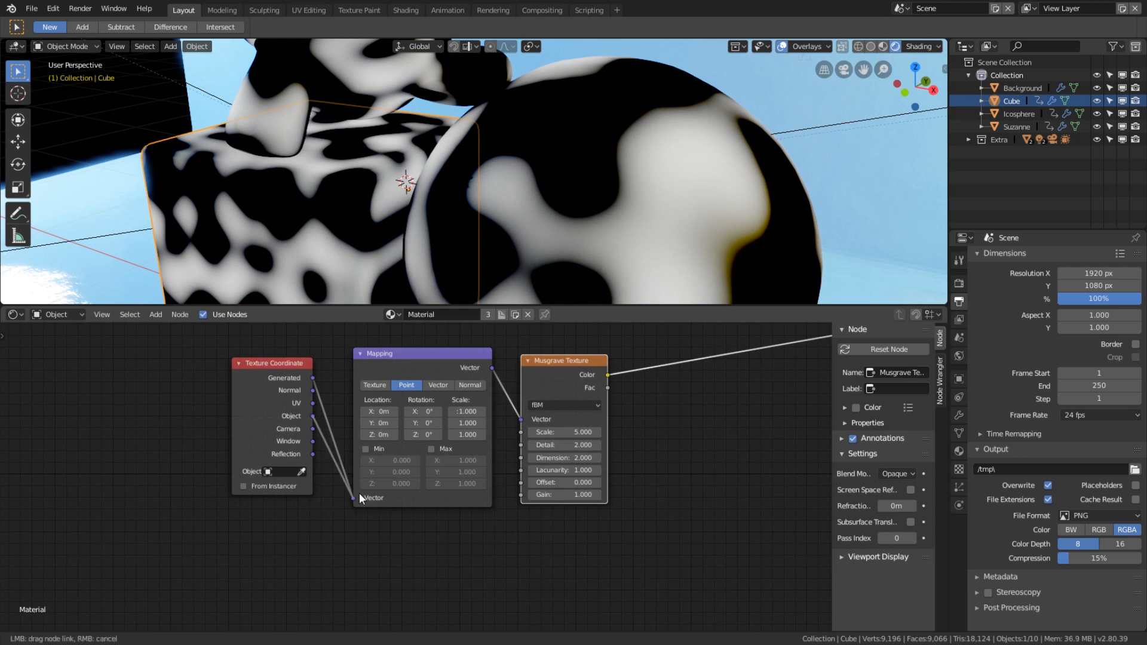
pyautogui.moveTo(359, 492); pyautogui.dragTo(360, 493)
pyautogui.scroll(3, 511, 414)
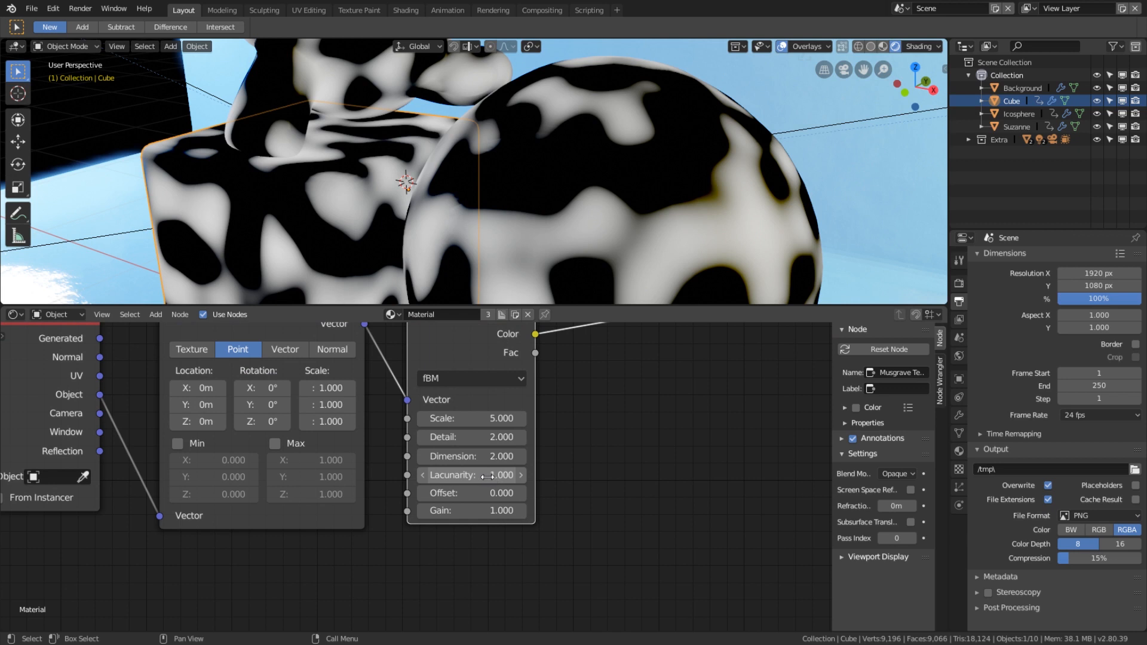
# Set the Musgrave Texture's Detail to 4.900, Dimension to 0.000 and Lacunarity to 2.900
pyautogui.moveTo(472, 475); pyautogui.dragTo(514, 436)
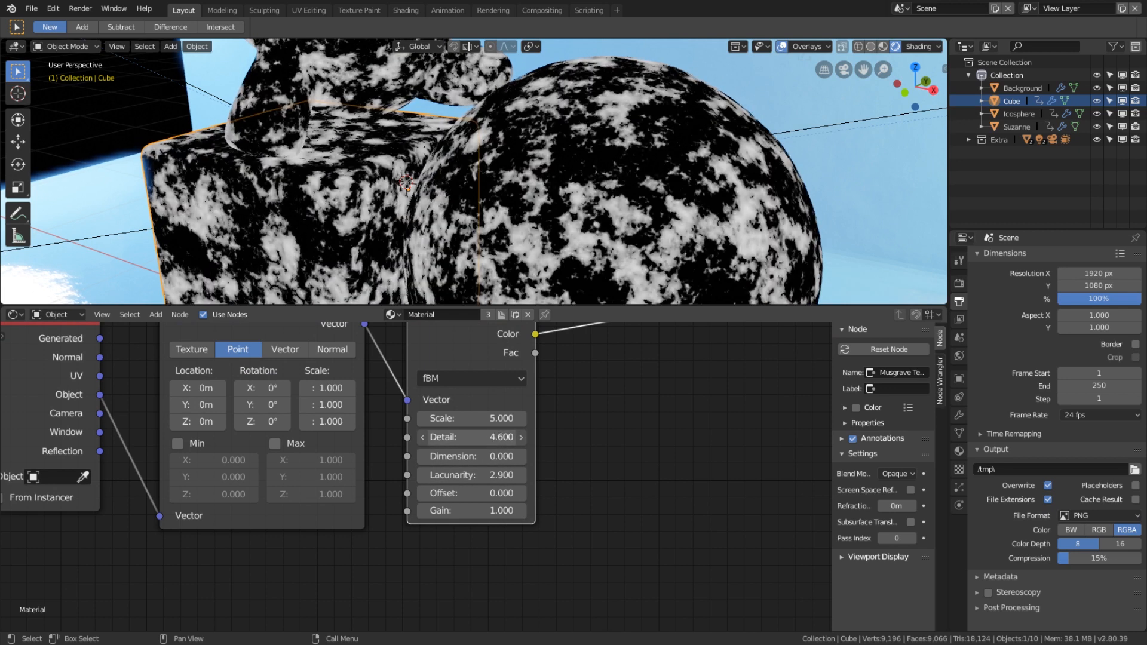
pyautogui.scroll(-4, 556, 158)
pyautogui.moveTo(556, 158); pyautogui.dragTo(582, 177, button='middle')
pyautogui.scroll(4, 582, 178)
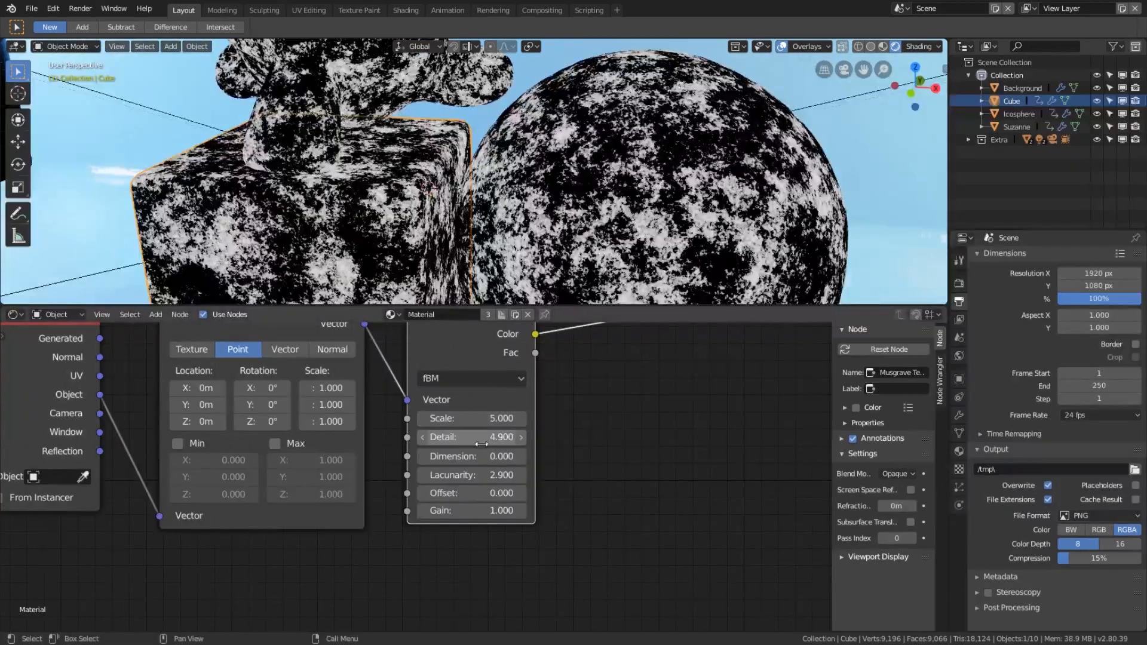
pyautogui.moveTo(472, 456)
pyautogui.mouseDown()
pyautogui.moveTo(496, 456)
pyautogui.moveTo(467, 456)
pyautogui.mouseUp()
pyautogui.scroll(-4, 569, 207)
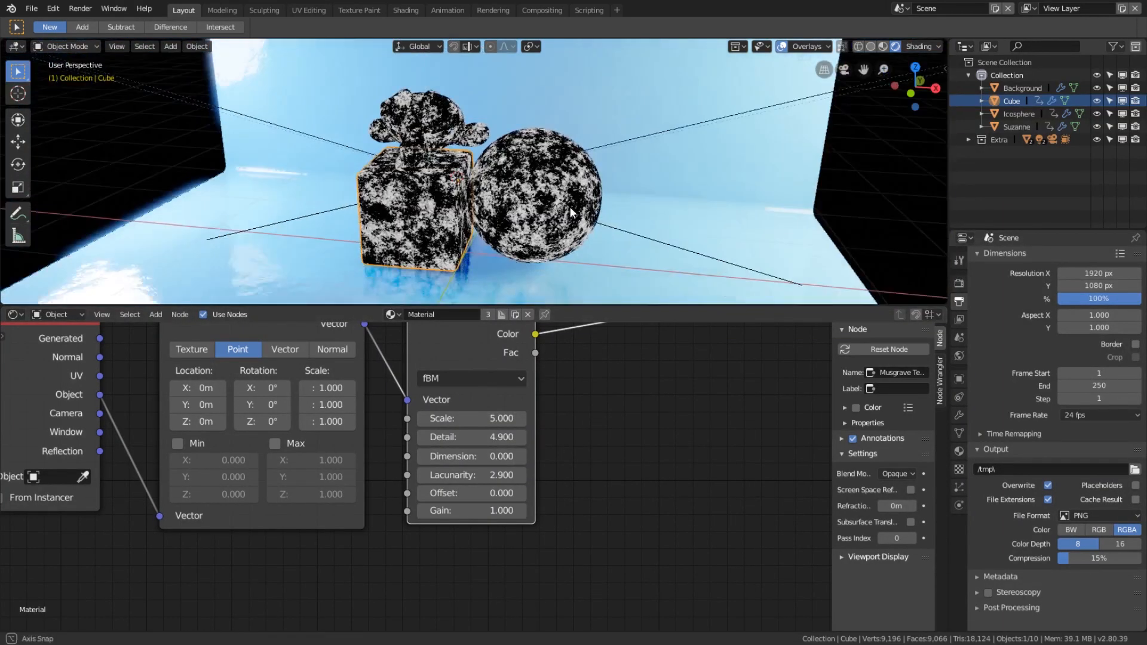
pyautogui.scroll(-1, 478, 482)
# Move the Musgrave Texture node up and add a Voronoi Texture node beneath it
pyautogui.moveTo(442, 494); pyautogui.dragTo(543, 509, button='middle')
pyautogui.moveTo(532, 389); pyautogui.dragTo(555, 330)
pyautogui.scroll(-1, 669, 359)
pyautogui.moveTo(675, 359); pyautogui.dragTo(582, 425, button='middle')
pyautogui.hotkey('shift', 'a')
pyautogui.click(583, 422)
pyautogui.write('voronoi')
pyautogui.press('Return')
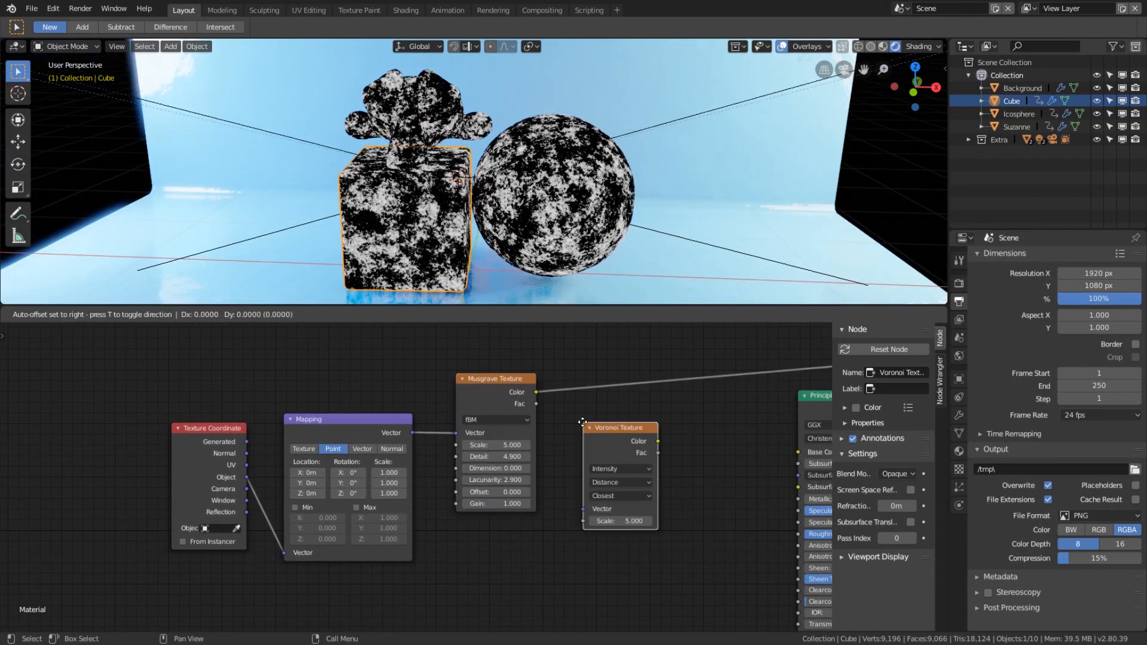
pyautogui.click(450, 516)
# Connect the Mapping vector to the Voronoi Texture, preview it, and set its Scale to 300
pyautogui.moveTo(417, 432); pyautogui.dragTo(451, 602)
pyautogui.keyDown('ctrl'); pyautogui.keyDown('shift'); pyautogui.click(471, 563); pyautogui.keyUp('shift'); pyautogui.keyUp('ctrl')
pyautogui.scroll(1, 480, 486)
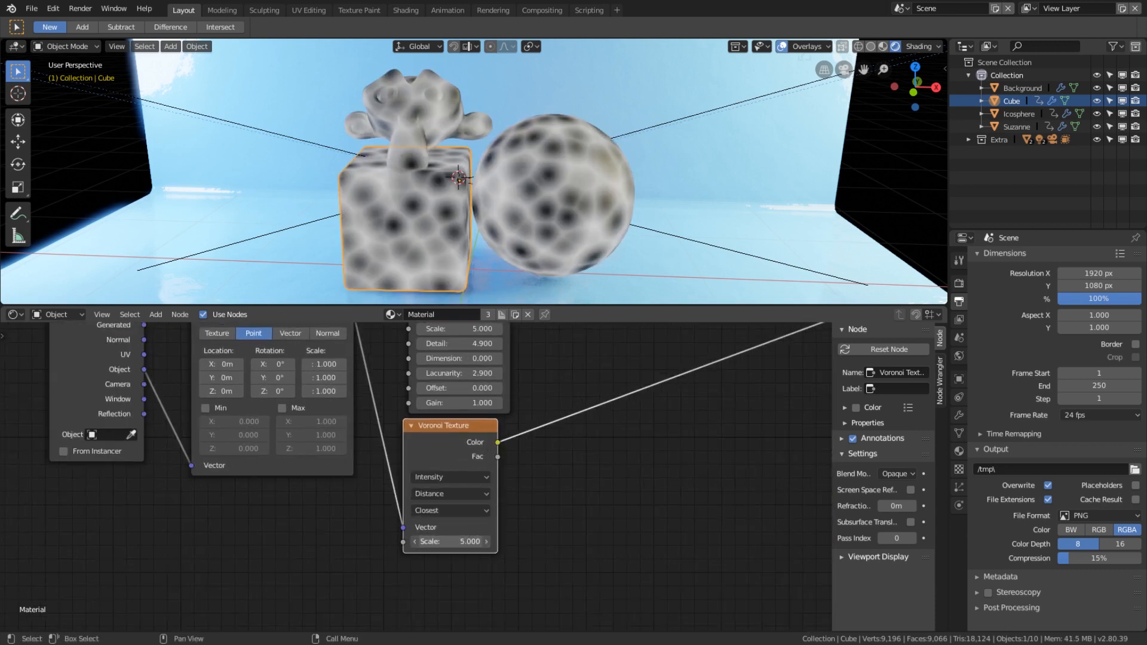
pyautogui.press('Return')
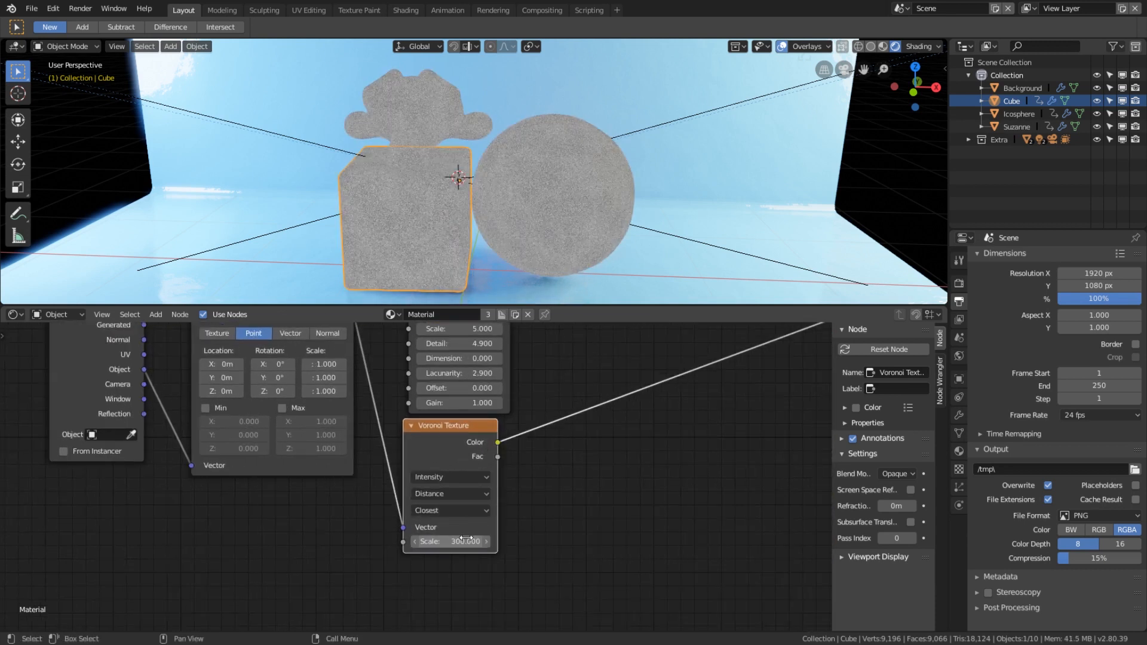
# Combine the Musgrave and Voronoi colors with a Mix node, expand the node, and set its factor to 0.900
pyautogui.scroll(5, 558, 231)
pyautogui.moveTo(516, 390); pyautogui.dragTo(531, 413, button='middle')
pyautogui.keyDown('ctrl'); pyautogui.keyDown('shift'); pyautogui.moveTo(491, 457); pyautogui.dragTo(501, 391, button='right'); pyautogui.keyUp('shift'); pyautogui.keyUp('ctrl')
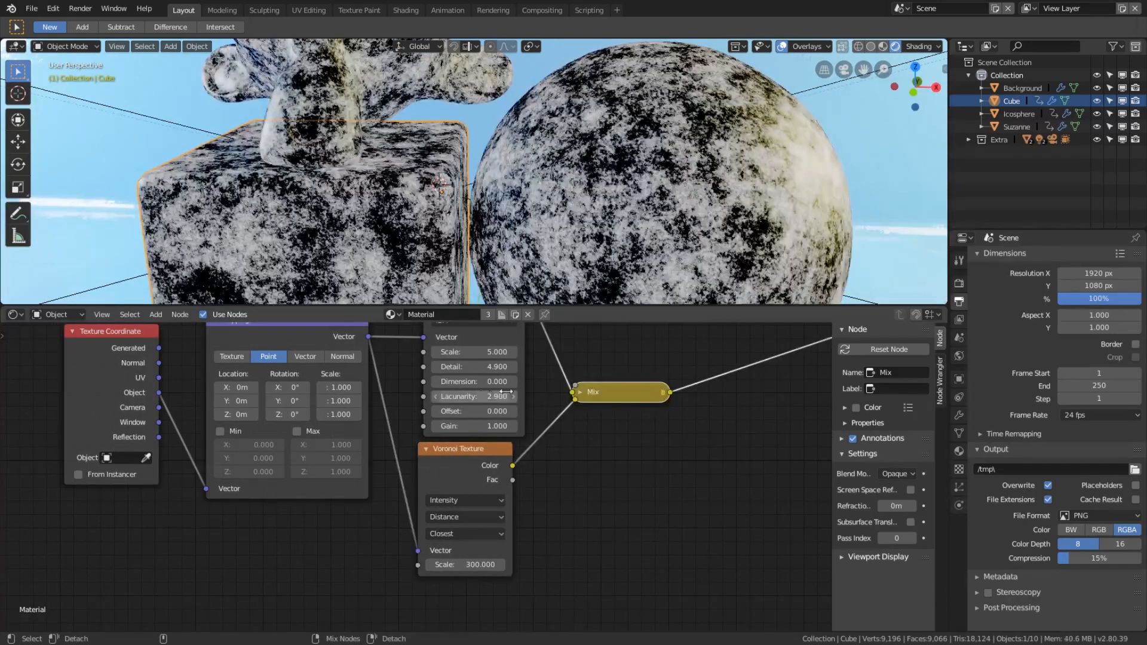
pyautogui.moveTo(596, 397); pyautogui.dragTo(567, 402, button='middle')
pyautogui.press('h')
pyautogui.moveTo(597, 465); pyautogui.dragTo(624, 465)
# Select the coordinate, mapping, texture and Mix nodes and move them away from the Principled BSDF to make room
pyautogui.scroll(-2, 531, 493)
pyautogui.moveTo(530, 493); pyautogui.dragTo(644, 485, button='middle')
pyautogui.press('b')
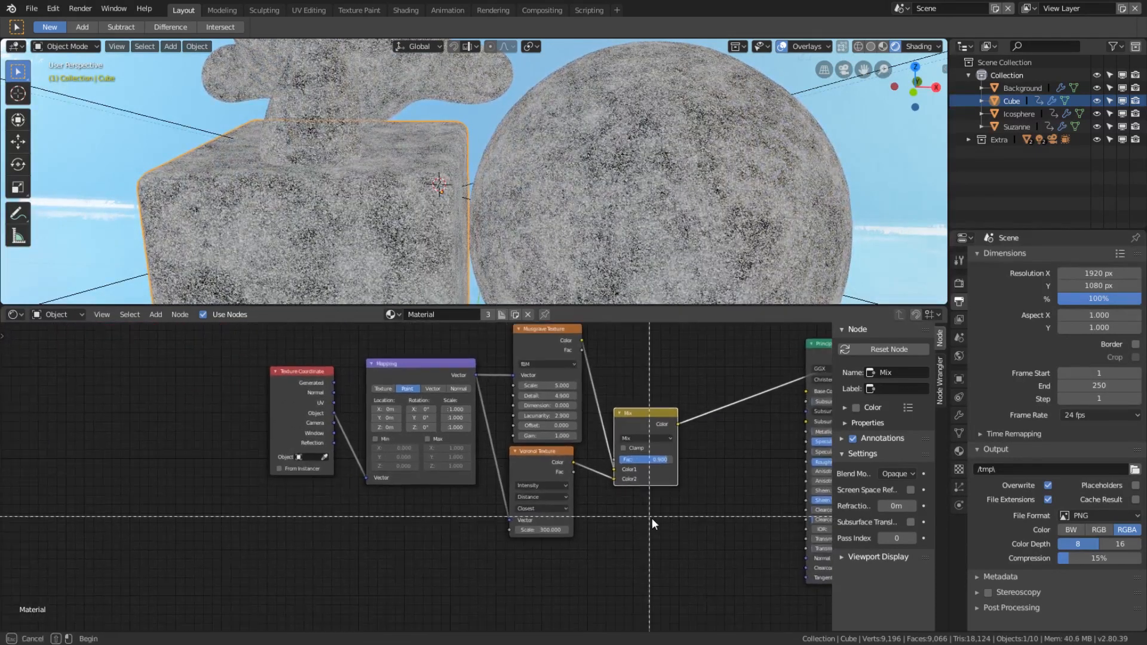
pyautogui.moveTo(651, 518); pyautogui.dragTo(282, 328)
pyautogui.press('g')
pyautogui.click(306, 413)
# Insert a ColorRamp node after the Mix node, on its color output link
pyautogui.hotkey('shift', 'a')
pyautogui.click(453, 392)
pyautogui.write('color')
pyautogui.press('Return')
pyautogui.click(453, 391)
pyautogui.scroll(1, 513, 358)
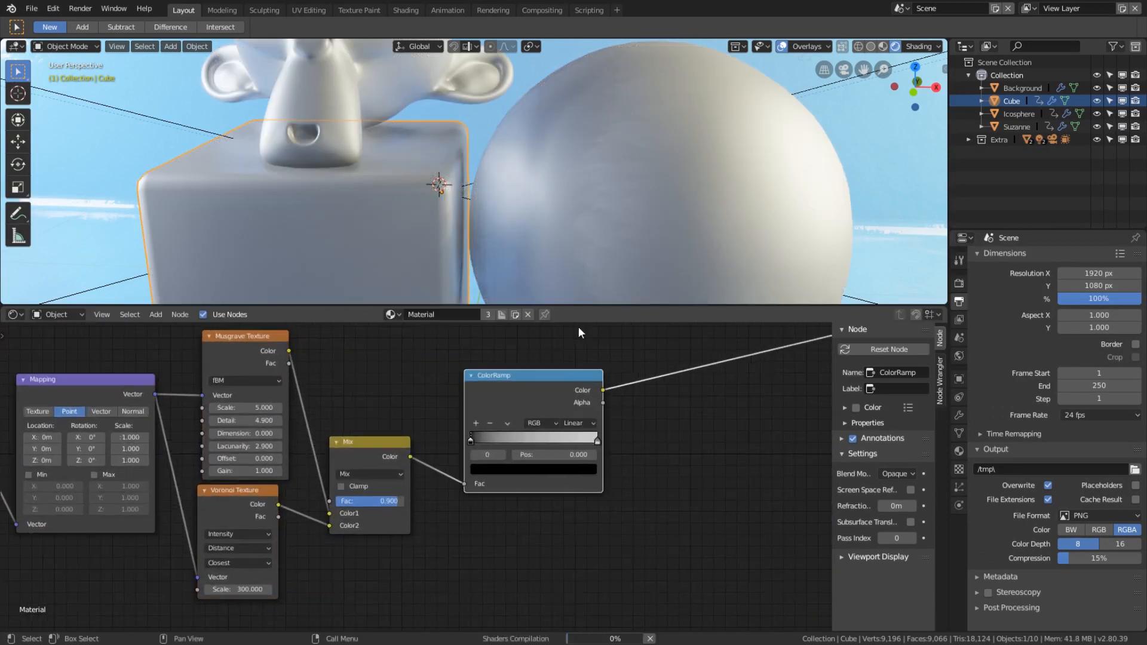
# Move the ColorRamp's light stop to position 0.300
pyautogui.scroll(3, 601, 286)
pyautogui.moveTo(597, 440); pyautogui.dragTo(508, 436)
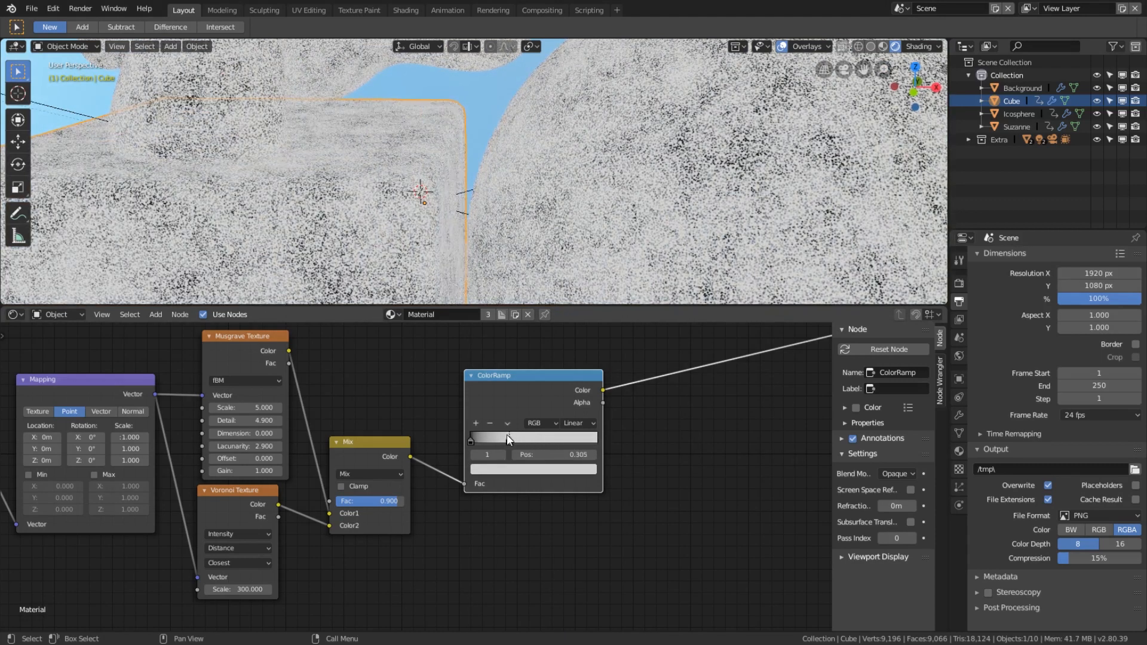
pyautogui.scroll(-3, 609, 231)
pyautogui.scroll(-1, 449, 428)
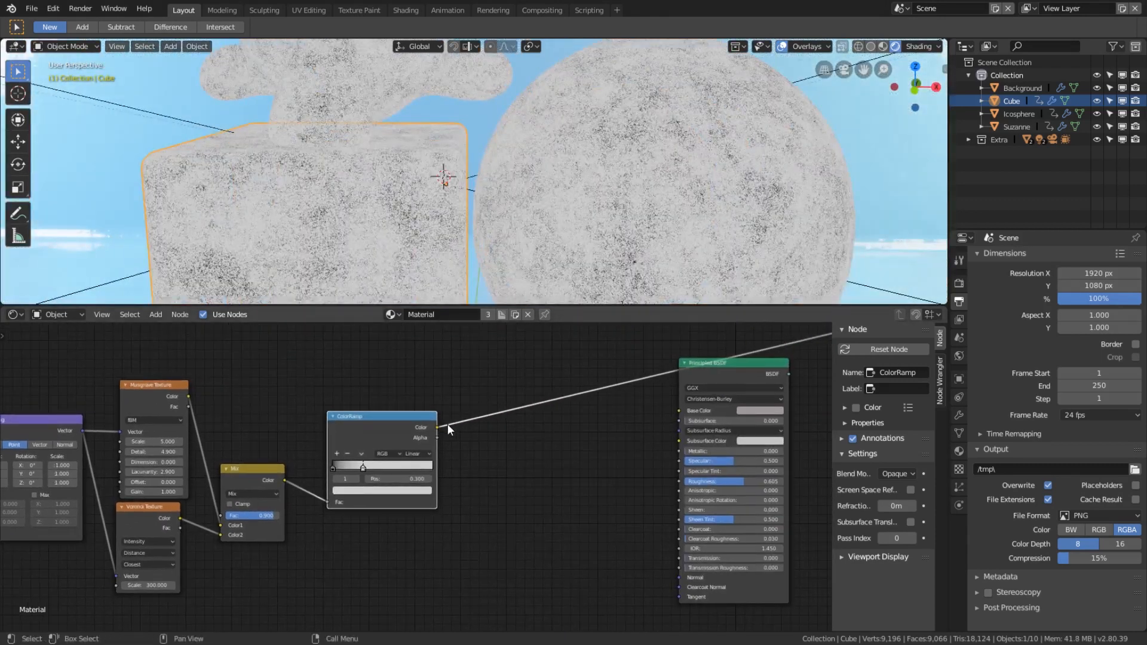
# Connect the ColorRamp color to the Principled BSDF's Base Color, preview the shader, and move its node closer to the ramp
pyautogui.moveTo(682, 410); pyautogui.dragTo(683, 411)
pyautogui.keyDown('ctrl'); pyautogui.keyDown('shift'); pyautogui.click(715, 369); pyautogui.keyUp('shift'); pyautogui.keyUp('ctrl')
pyautogui.moveTo(703, 366); pyautogui.dragTo(589, 401)
pyautogui.scroll(3, 609, 262)
pyautogui.scroll(-5, 612, 259)
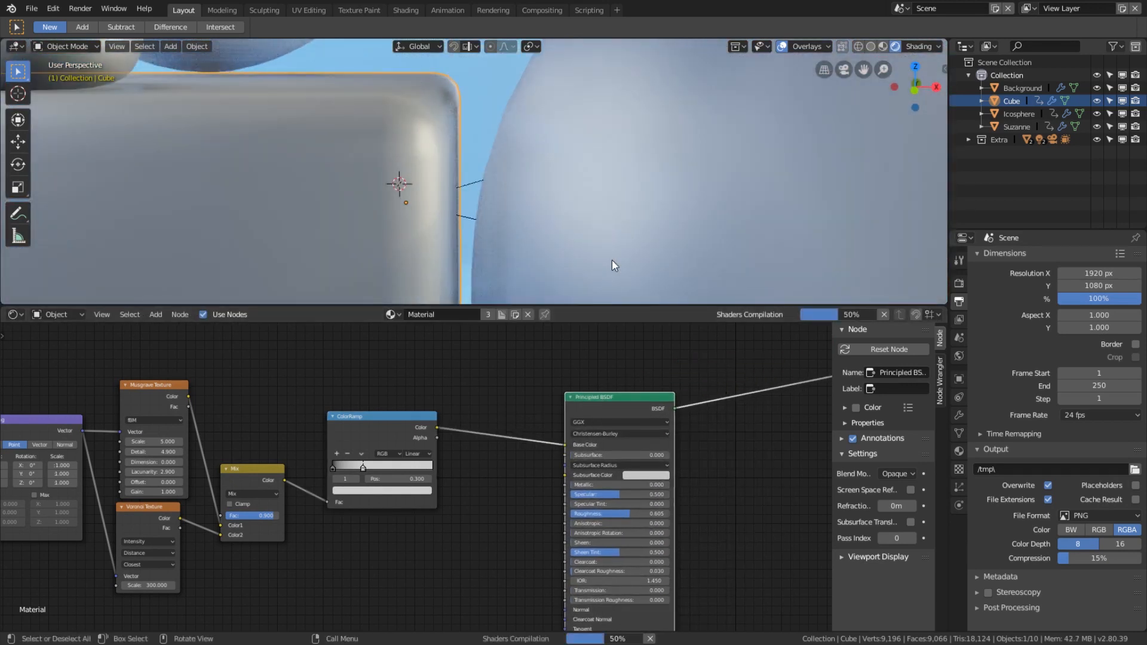
# Shift the ColorRamp node slightly farther from the Mix node
pyautogui.scroll(3, 609, 258)
pyautogui.moveTo(449, 435); pyautogui.dragTo(571, 379, button='middle')
pyautogui.moveTo(571, 380); pyautogui.dragTo(589, 373)
pyautogui.scroll(-2, 591, 383)
pyautogui.moveTo(598, 401); pyautogui.dragTo(602, 398, button='middle')
pyautogui.scroll(-4, 561, 244)
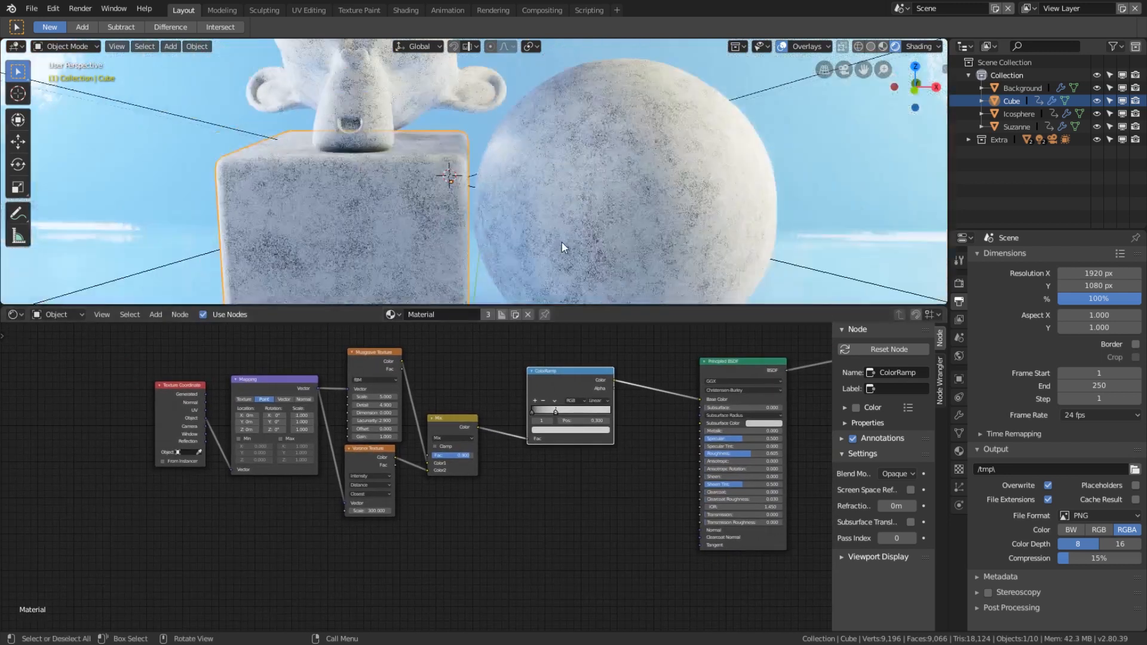
# Add a Bump node below the ColorRamp and connect the Mix color to its Height
pyautogui.scroll(4, 525, 457)
pyautogui.hotkey('shift', 'a')
pyautogui.click(525, 443)
pyautogui.write('bu')
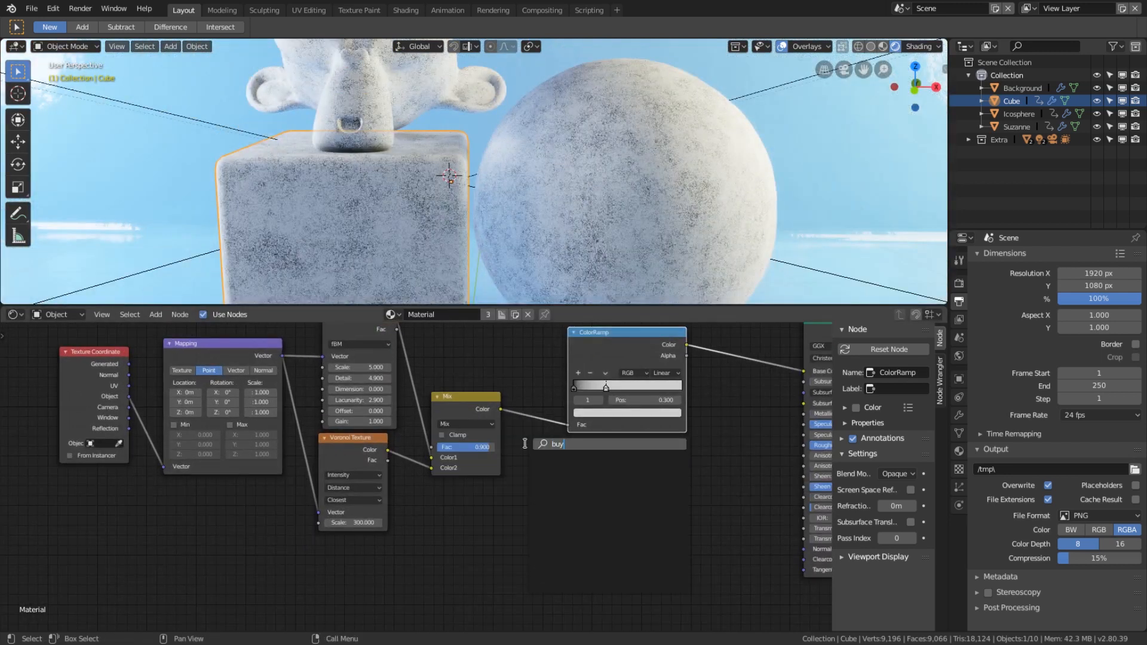
pyautogui.write('mp')
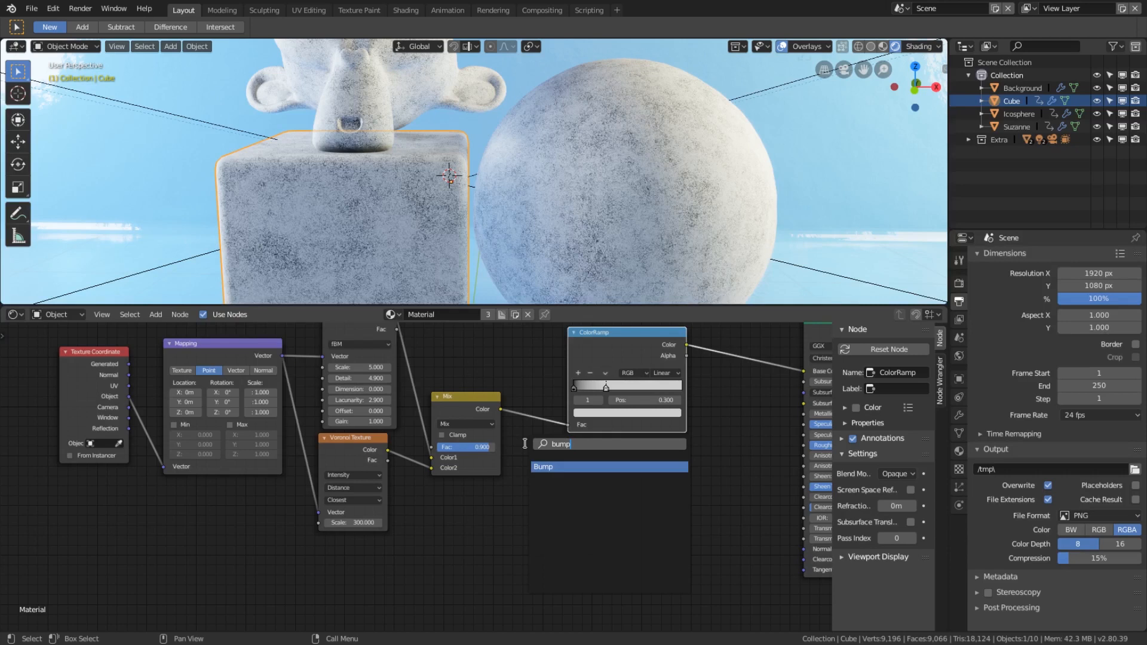
pyautogui.press('Return')
pyautogui.click(535, 436)
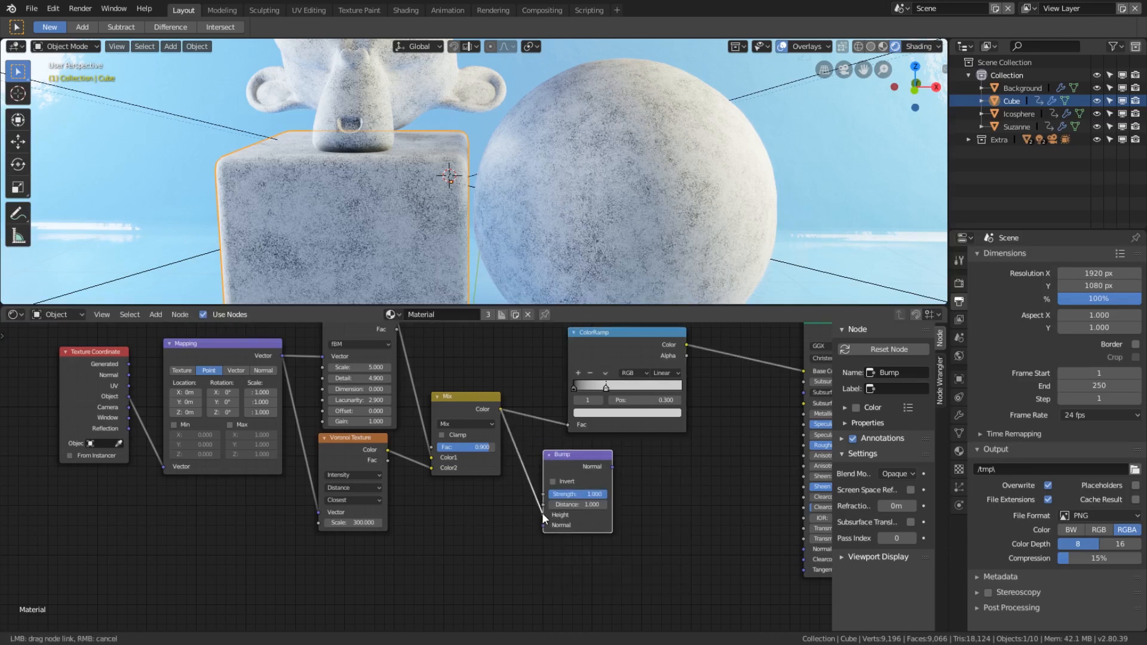
# Preview the Bump node's normal output and set its Strength to 0.145
pyautogui.keyDown('ctrl'); pyautogui.keyDown('shift'); pyautogui.click(565, 460); pyautogui.keyUp('shift'); pyautogui.keyUp('ctrl')
pyautogui.scroll(3, 628, 380)
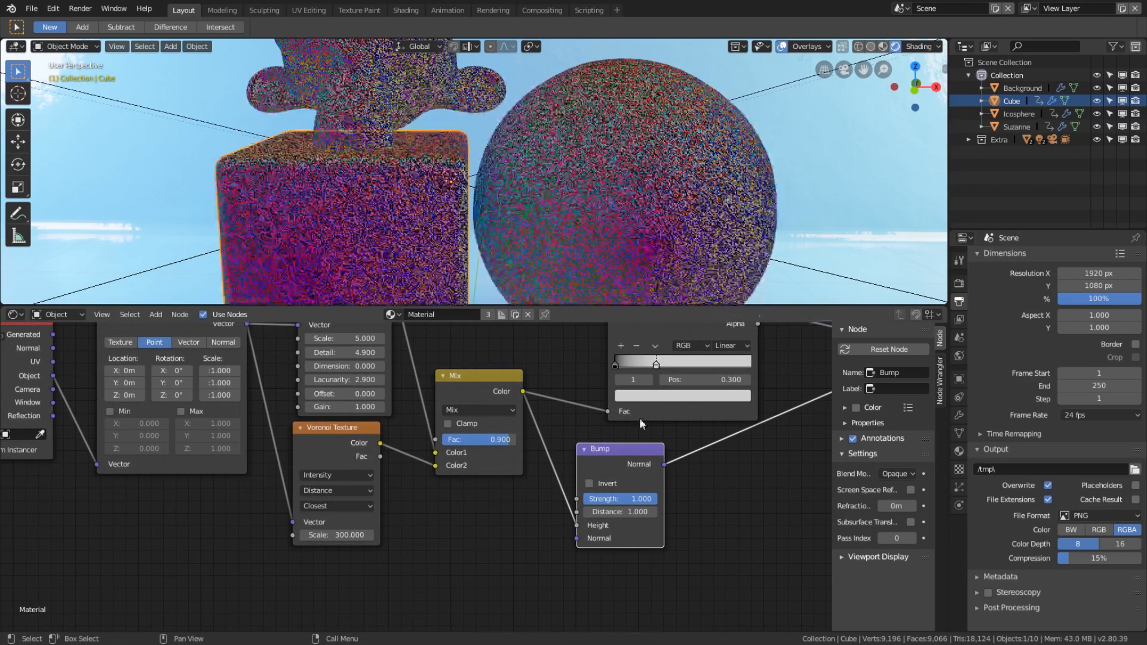
pyautogui.moveTo(641, 455); pyautogui.dragTo(506, 468, button='middle')
pyautogui.moveTo(509, 512); pyautogui.dragTo(607, 471)
pyautogui.scroll(-1, 597, 359)
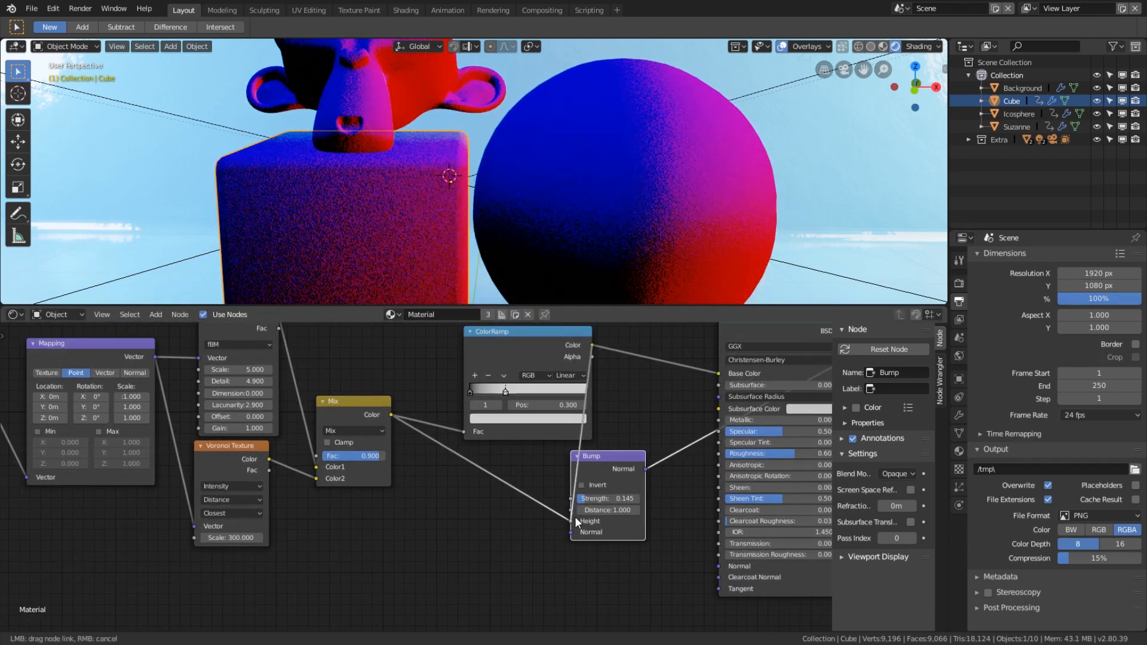
# Try driving the Bump node's Height from the ColorRamp color and inspect the surface up close
pyautogui.moveTo(575, 516); pyautogui.dragTo(572, 520)
pyautogui.scroll(5, 621, 231)
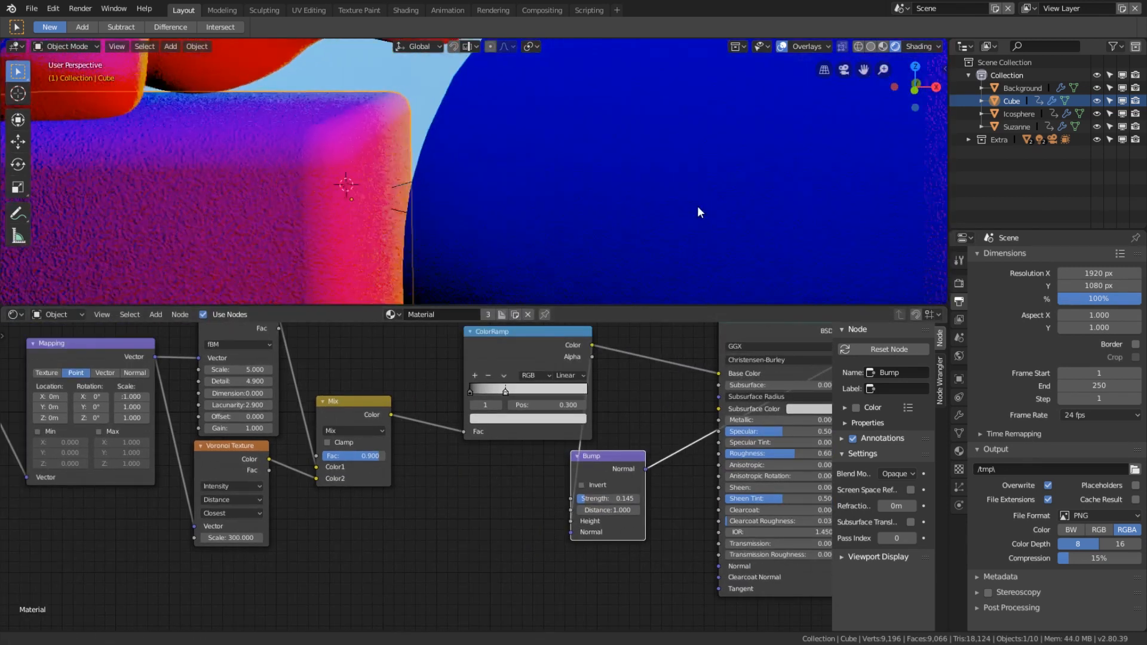
pyautogui.scroll(6, 698, 211)
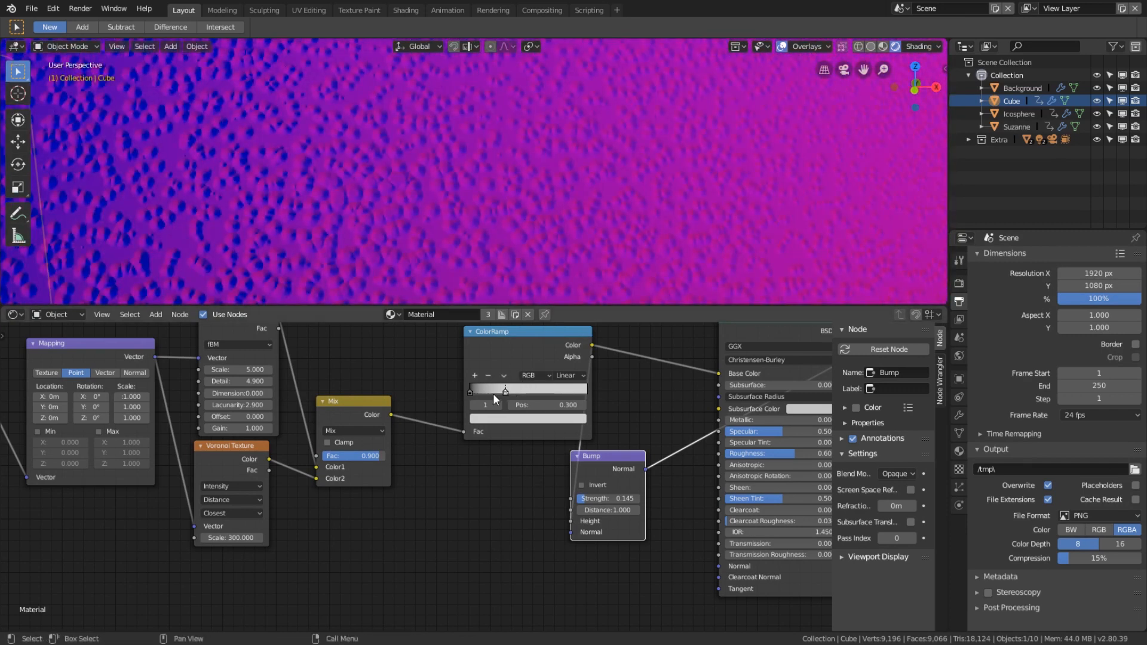
# Reconnect the Mix color to the Bump node's Height
pyautogui.moveTo(391, 414); pyautogui.dragTo(572, 521)
pyautogui.scroll(-3, 607, 228)
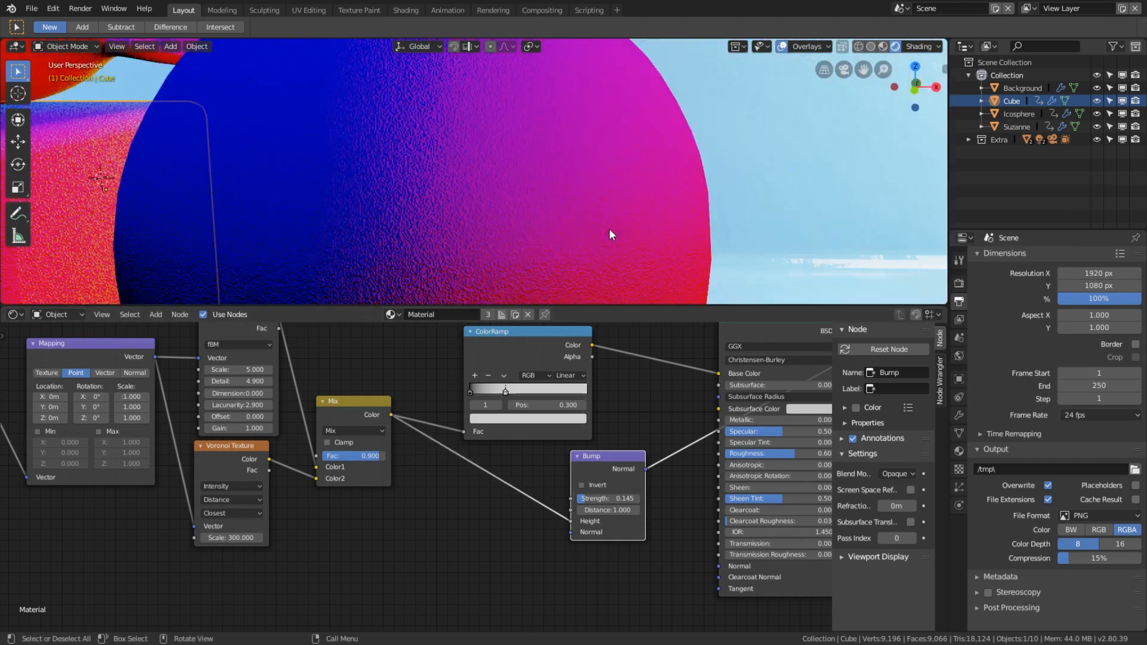
pyautogui.scroll(2, 608, 228)
# Connect the Bump output to the Principled BSDF's Normal input and preview the full shader
pyautogui.moveTo(671, 505); pyautogui.dragTo(720, 565)
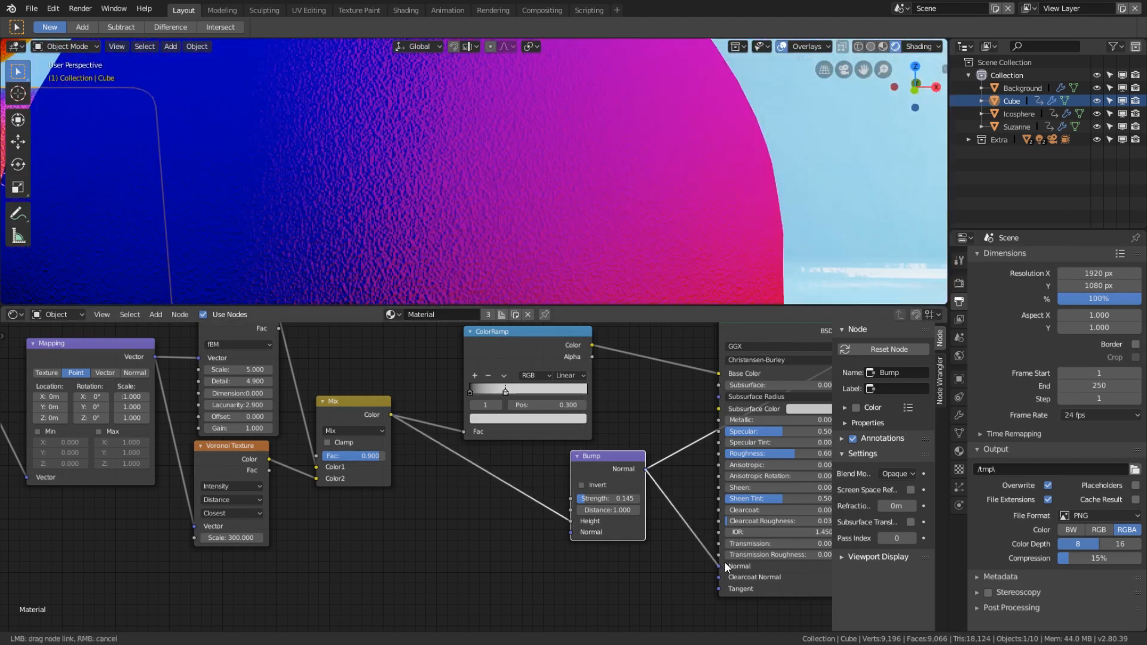
pyautogui.scroll(-1, 723, 561)
pyautogui.scroll(-1, 666, 206)
pyautogui.scroll(1, 666, 206)
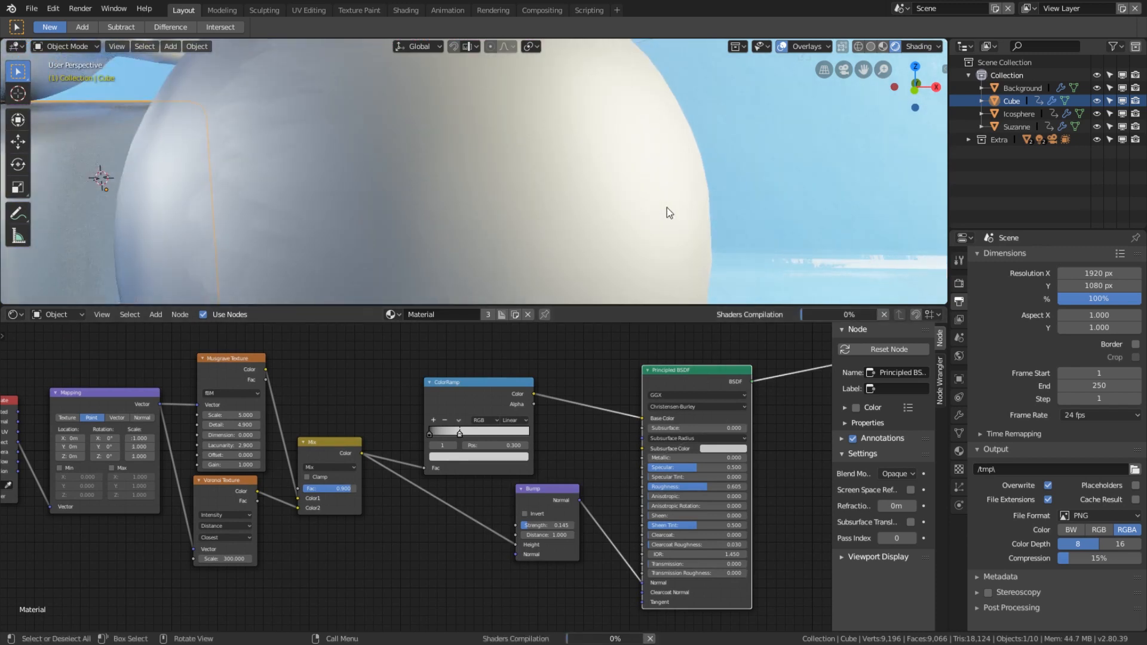
# Check the speckled surface on the sphere and set the Mix node's factor to 0.864
pyautogui.scroll(1, 666, 206)
pyautogui.scroll(2, 666, 208)
pyautogui.scroll(-4, 667, 208)
pyautogui.scroll(2, 666, 208)
pyautogui.scroll(-1, 634, 213)
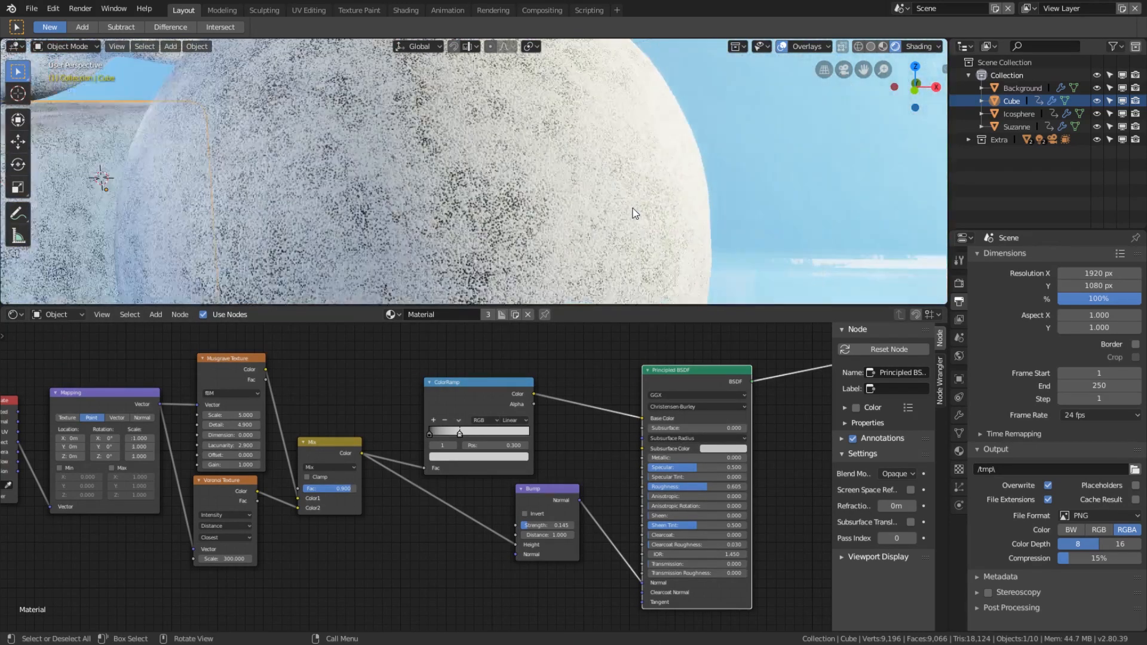
pyautogui.scroll(1, 522, 467)
pyautogui.moveTo(591, 248)
pyautogui.mouseDown(button='middle')
pyautogui.moveTo(571, 253)
pyautogui.moveTo(597, 256)
pyautogui.mouseUp(button='middle')
pyautogui.scroll(2, 600, 261)
pyautogui.moveTo(333, 492); pyautogui.dragTo(331, 491)
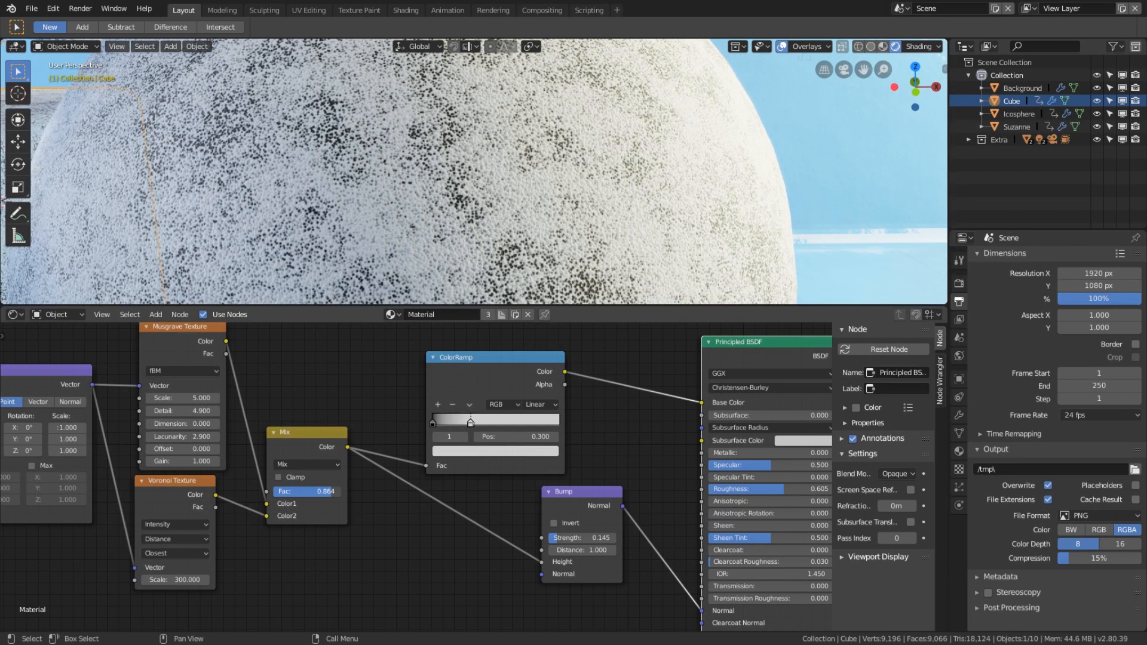
# Move the ColorRamp's light stop to a higher position and darken its color to a grey with value 0.619
pyautogui.scroll(-5, 543, 238)
pyautogui.scroll(2, 543, 238)
pyautogui.scroll(-3, 543, 238)
pyautogui.scroll(2, 408, 472)
pyautogui.moveTo(490, 401); pyautogui.dragTo(511, 403)
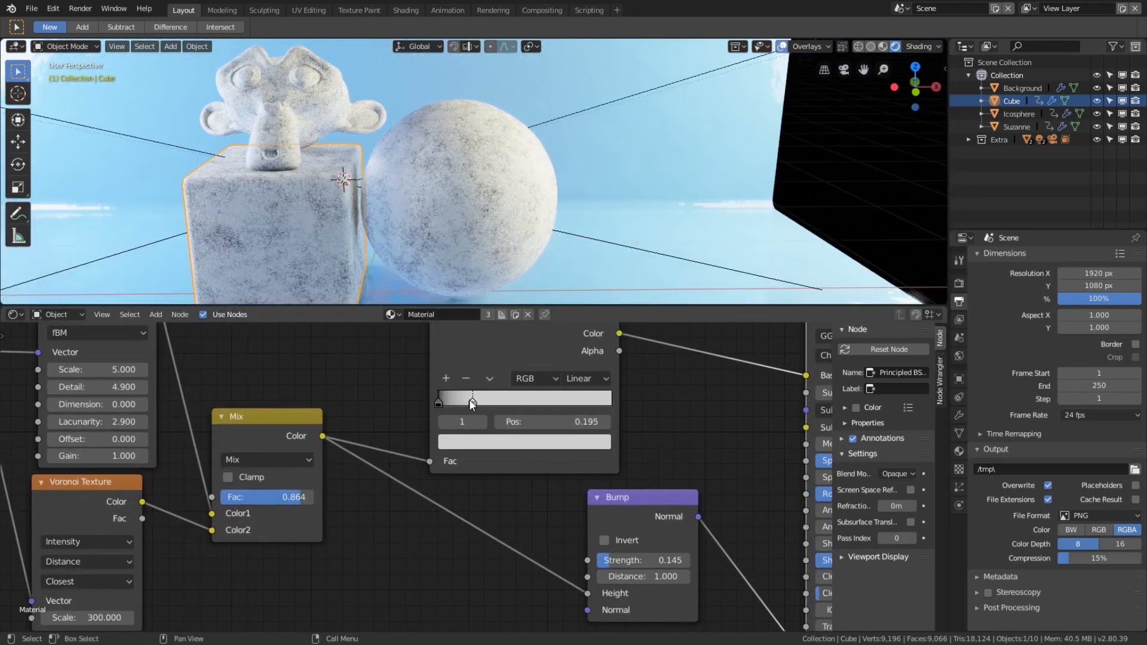
pyautogui.click(511, 442)
pyautogui.moveTo(578, 250); pyautogui.dragTo(575, 258)
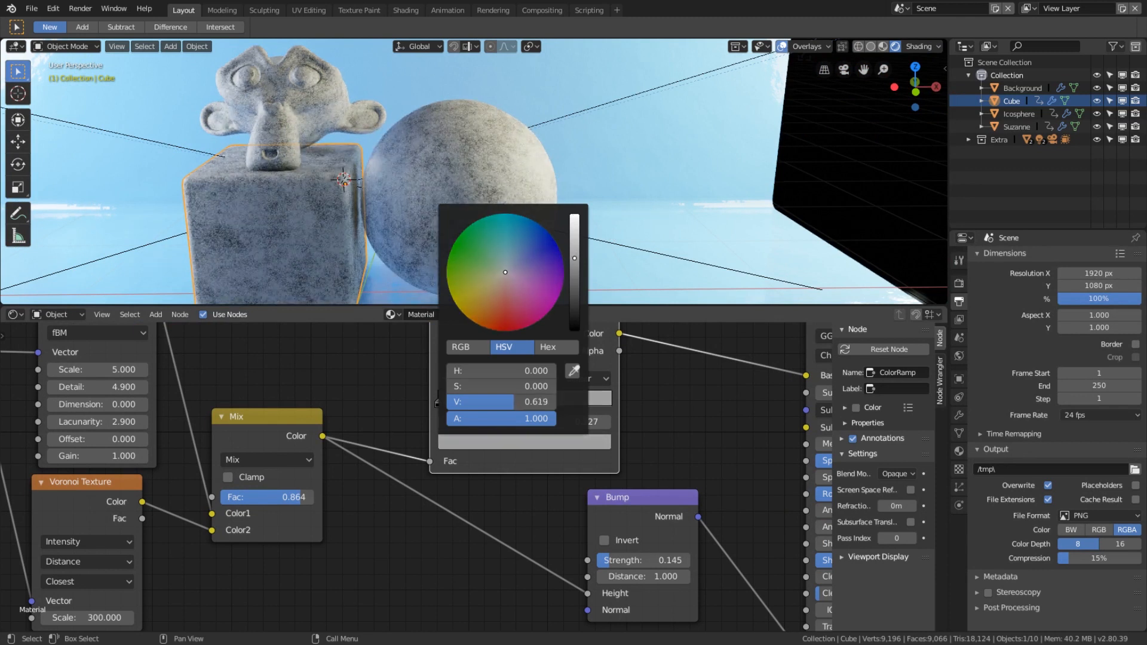
# Set the Bump node's strength to 0.273 and play the scene animation in camera view
pyautogui.moveTo(633, 559); pyautogui.dragTo(645, 559)
pyautogui.press('KP_0')
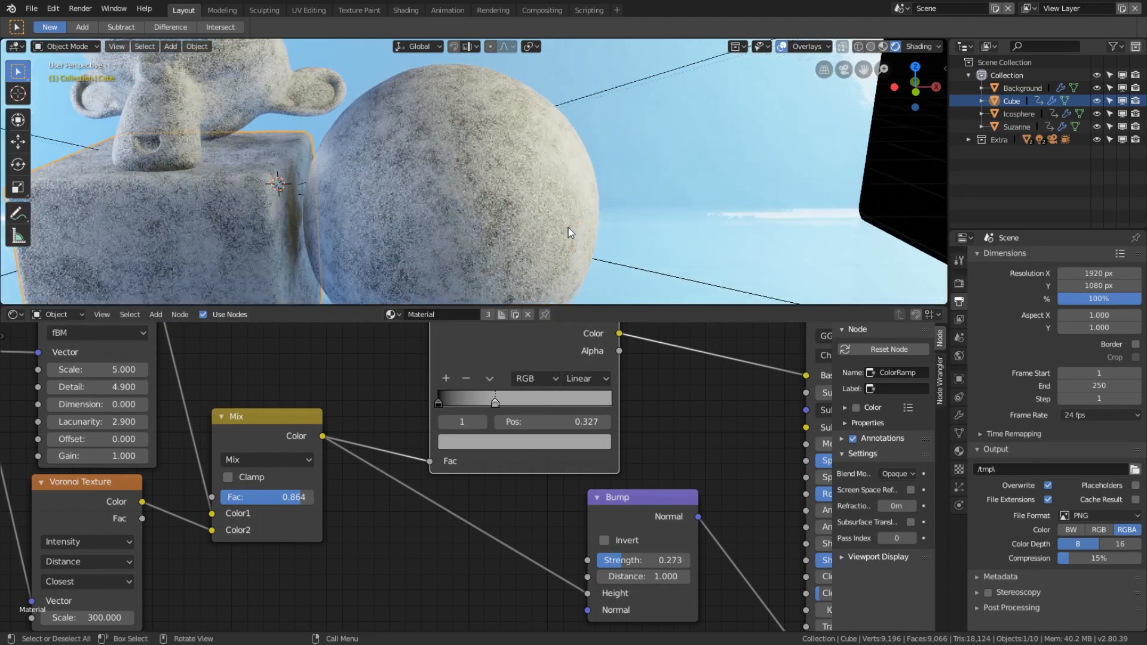
pyautogui.press('space')
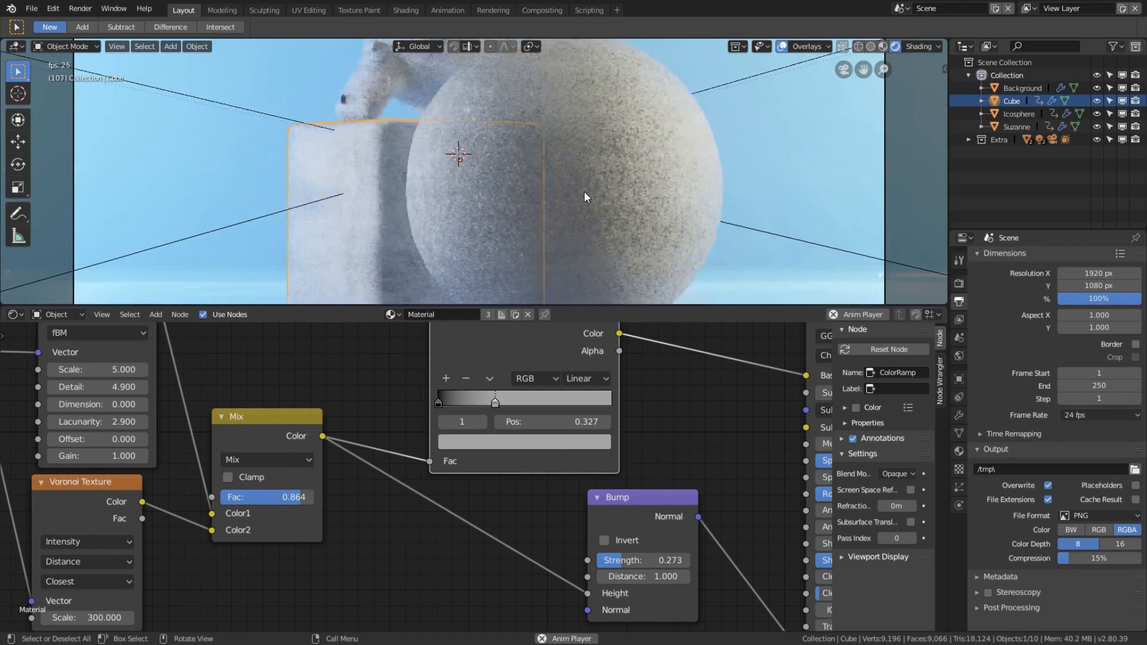
pyautogui.press('space')
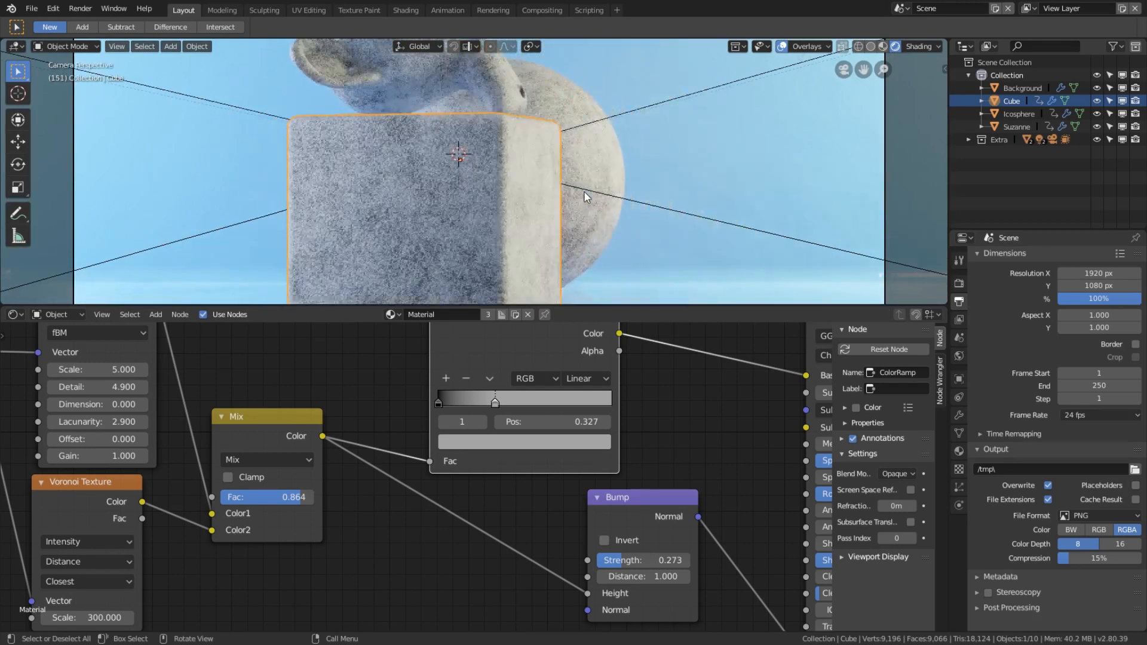
# Examine the speckled, bumpy surface on the cube up close and from a distance
pyautogui.scroll(-2, 584, 226)
pyautogui.keyDown('shift'); pyautogui.moveTo(584, 231); pyautogui.dragTo(631, 198, button='middle'); pyautogui.keyUp('shift')
pyautogui.scroll(3, 630, 199)
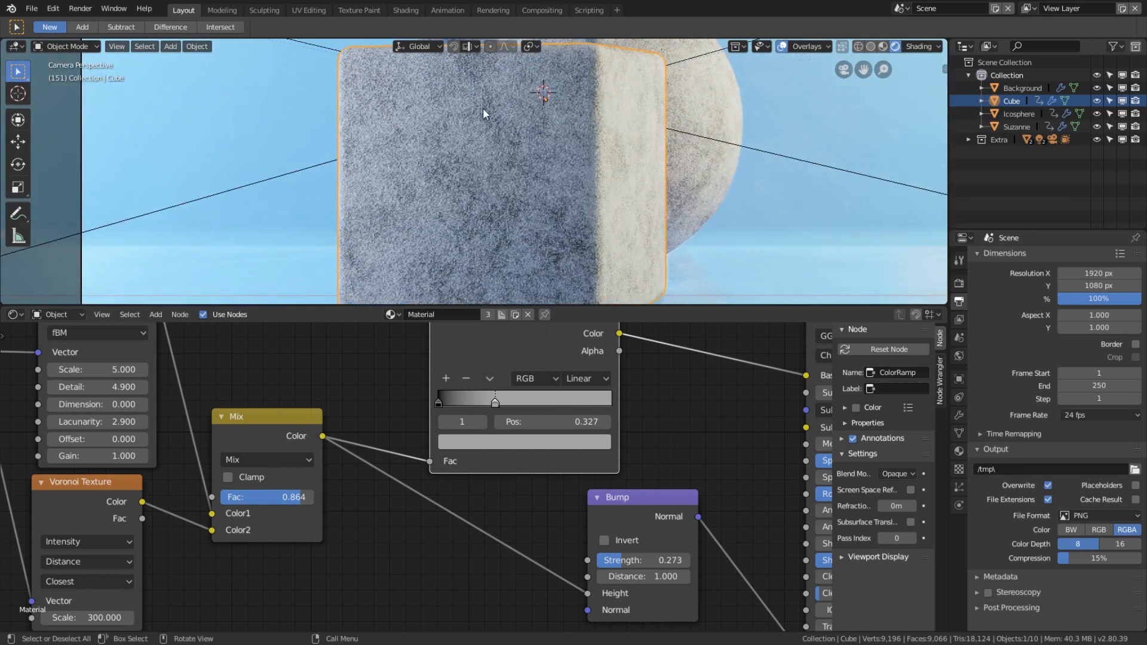
pyautogui.scroll(2, 483, 114)
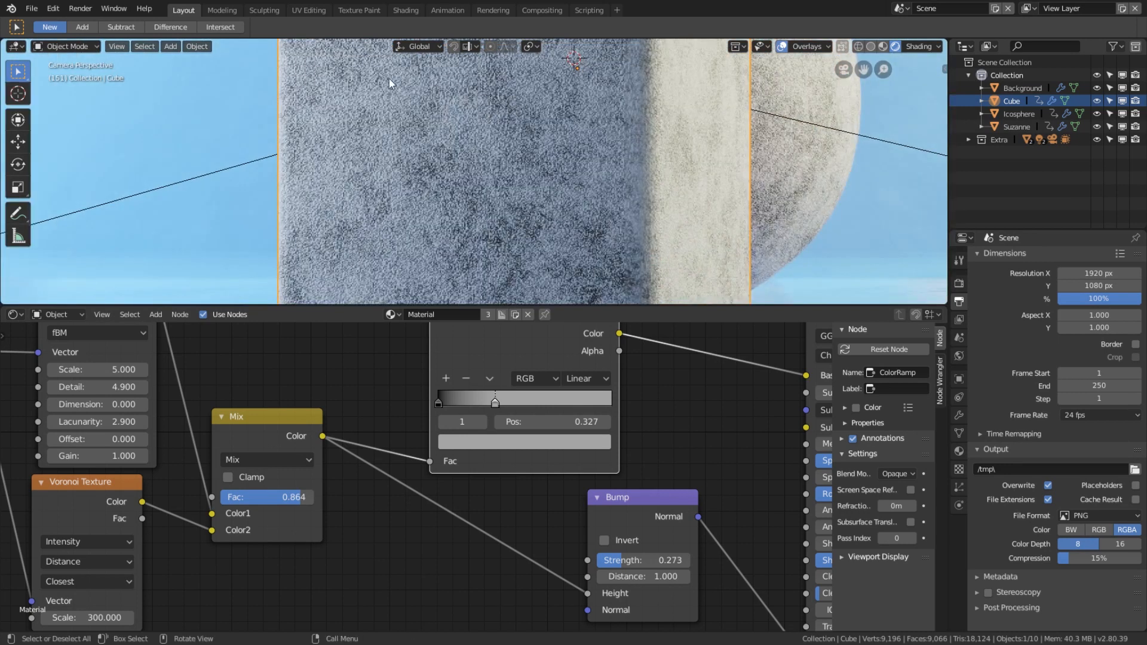
pyautogui.scroll(-3, 545, 171)
pyautogui.scroll(4, 538, 191)
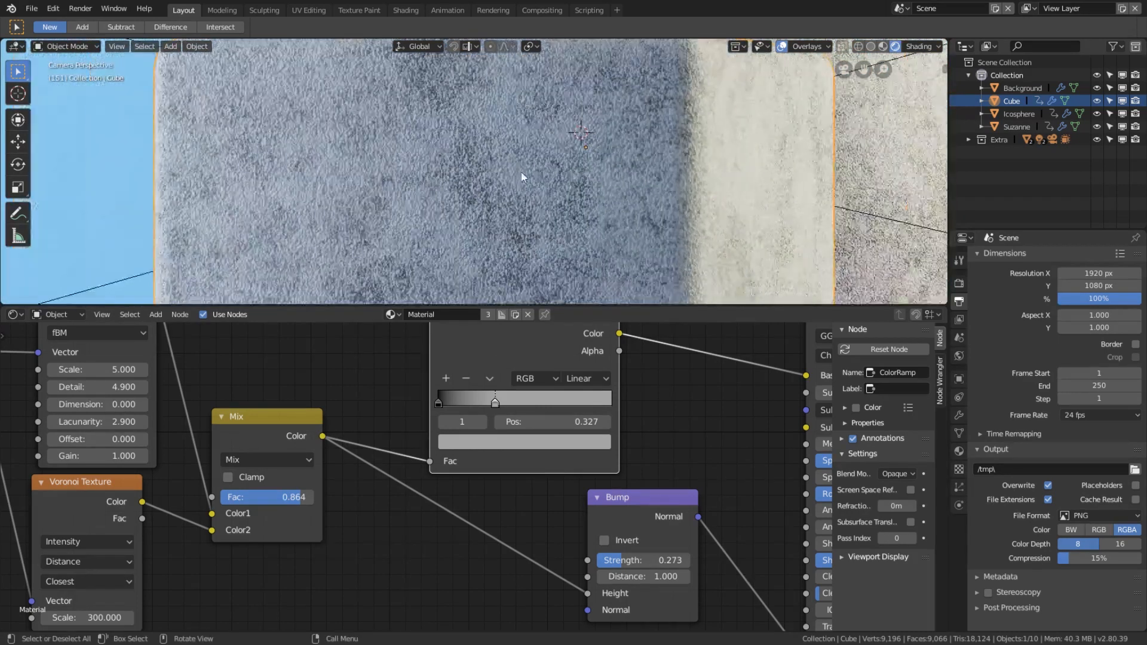
pyautogui.scroll(-4, 523, 178)
# Duplicate the Voronoi Texture below the original, give it its own Mapping and Texture Coordinate nodes, and preview it
pyautogui.scroll(-7, 407, 529)
pyautogui.moveTo(443, 562); pyautogui.dragTo(639, 424, button='middle')
pyautogui.scroll(1, 639, 424)
pyautogui.click(417, 384)
pyautogui.hotkey('shift', 'd')
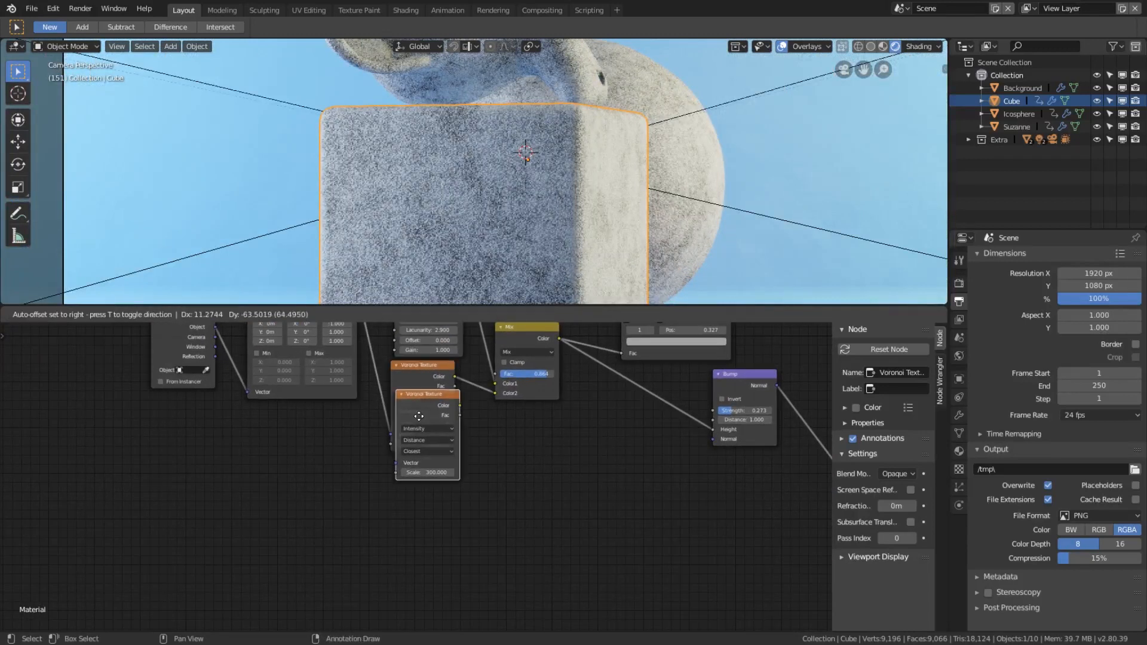
pyautogui.click(430, 497)
pyautogui.hotkey('ctrl', 't')
pyautogui.keyDown('ctrl'); pyautogui.keyDown('shift'); pyautogui.click(433, 489); pyautogui.keyUp('shift'); pyautogui.keyUp('ctrl')
# Set the duplicated Voronoi Texture's scale to 20 and feed its Mapping node from the Object coordinates
pyautogui.moveTo(499, 470); pyautogui.dragTo(525, 433, button='middle')
pyautogui.scroll(5, 513, 451)
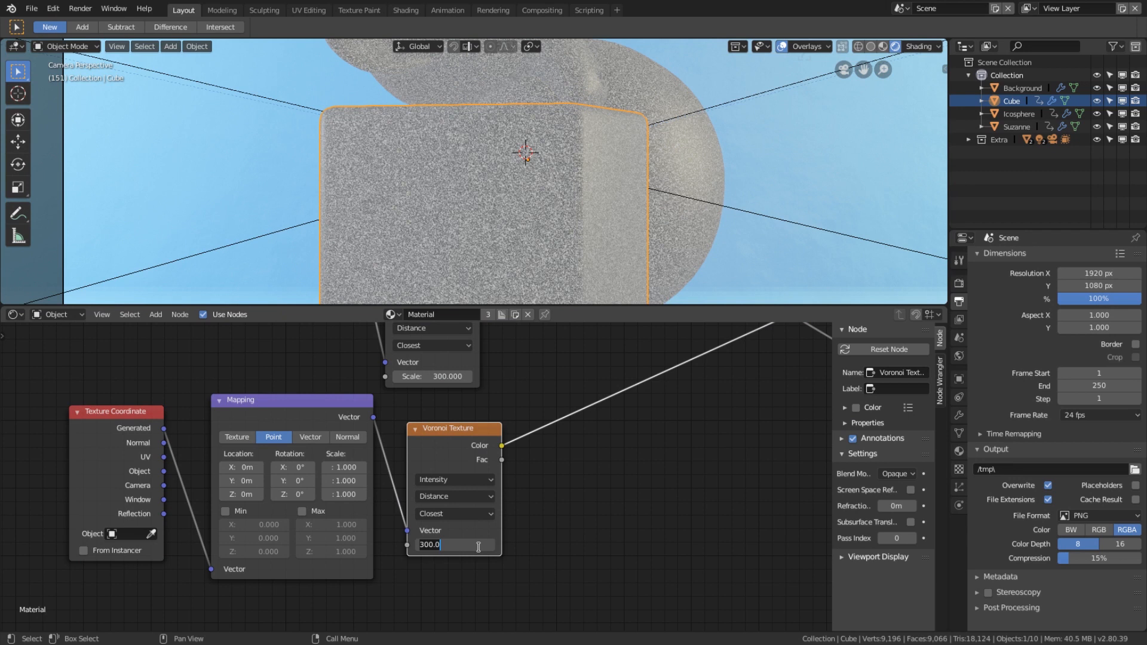
pyautogui.write('20')
pyautogui.press('Return')
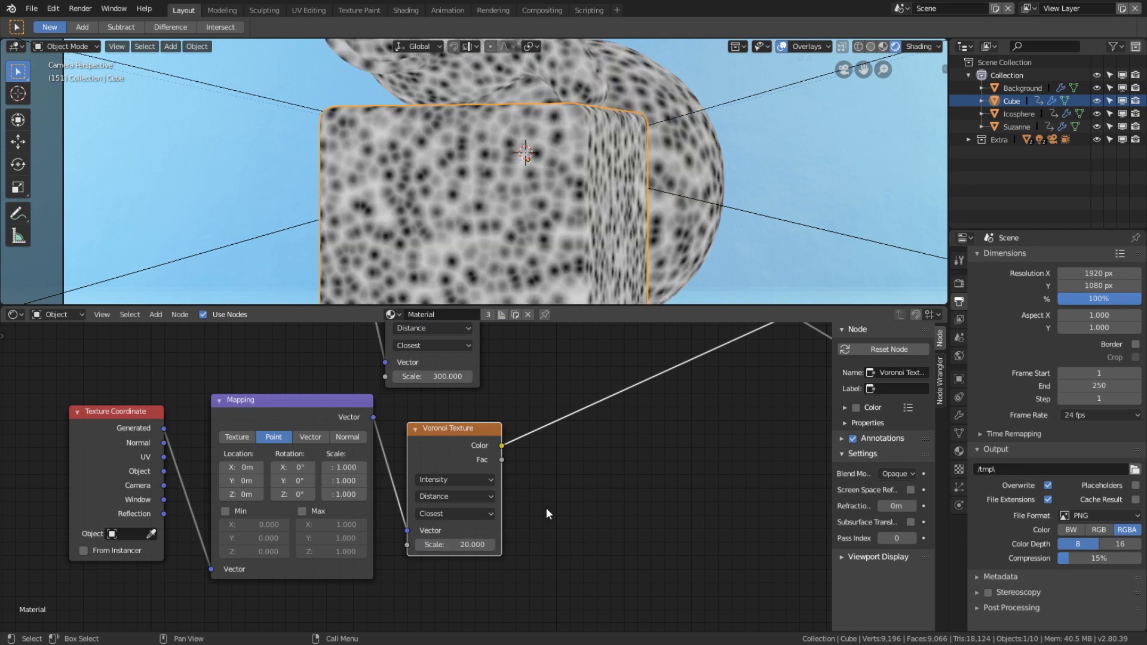
pyautogui.moveTo(161, 476); pyautogui.dragTo(256, 536)
# Insert a ColorRamp after the duplicated Voronoi Texture and move its light stop to position 0.027
pyautogui.scroll(-5, 257, 418)
pyautogui.moveTo(254, 394); pyautogui.dragTo(343, 461, button='middle')
pyautogui.moveTo(485, 428); pyautogui.dragTo(279, 412, button='middle')
pyautogui.scroll(3, 374, 428)
pyautogui.hotkey('shift', 'a')
pyautogui.click(375, 427)
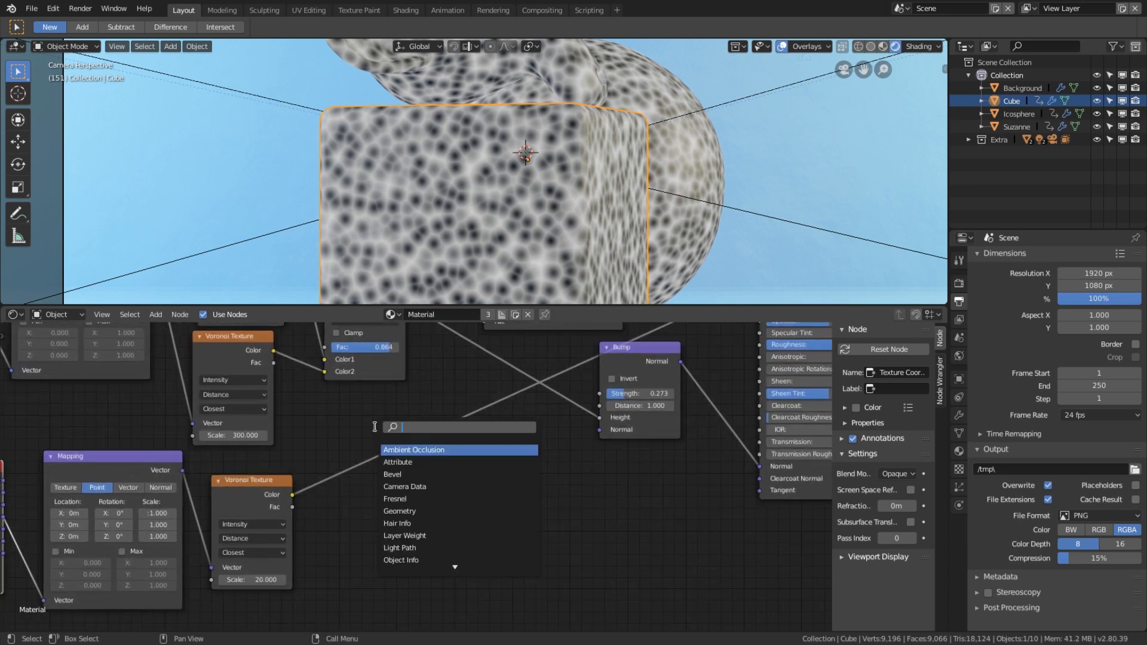
pyautogui.write('col')
pyautogui.press('Return')
pyautogui.click(376, 427)
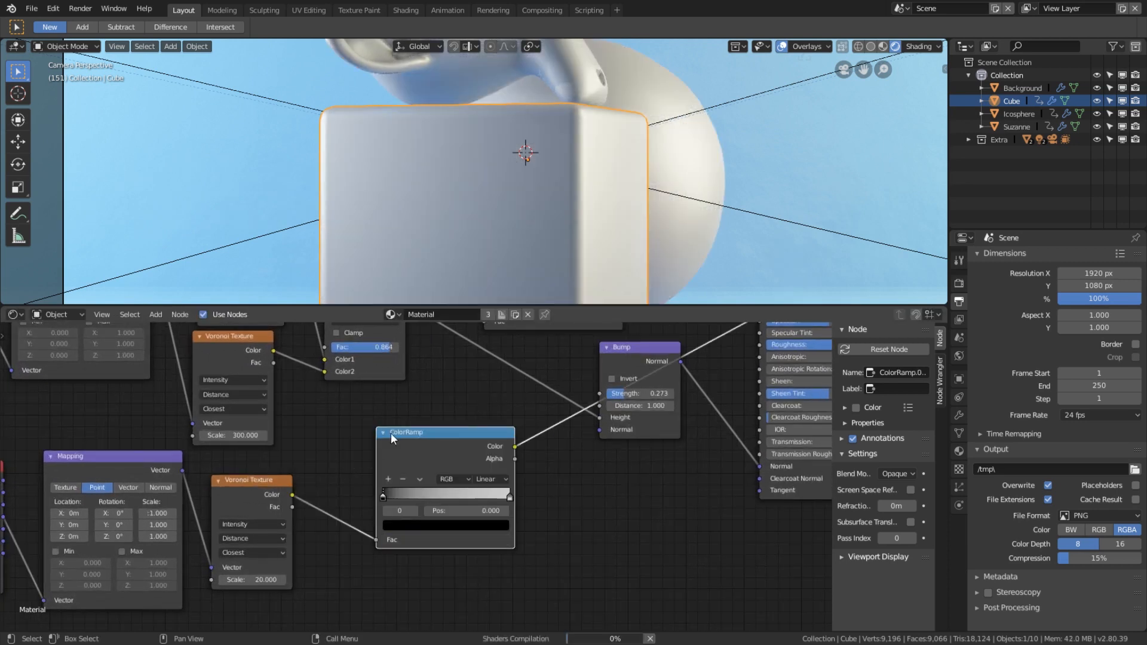
pyautogui.scroll(1, 415, 474)
pyautogui.moveTo(523, 496); pyautogui.dragTo(378, 494)
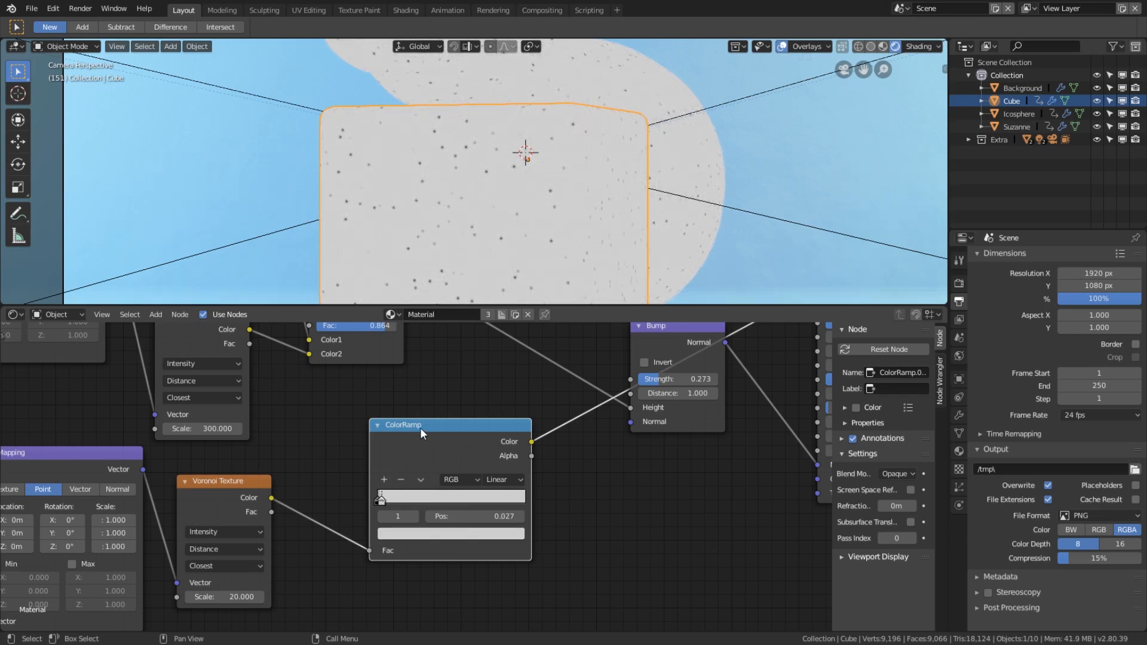
# Duplicate the Bump node, connect the new ColorRamp to its Height, and link its output to the original Bump's Normal input
pyautogui.moveTo(420, 429); pyautogui.dragTo(368, 451)
pyautogui.scroll(-2, 501, 408)
pyautogui.click(628, 360)
pyautogui.hotkey('shift', 'd')
pyautogui.click(548, 418)
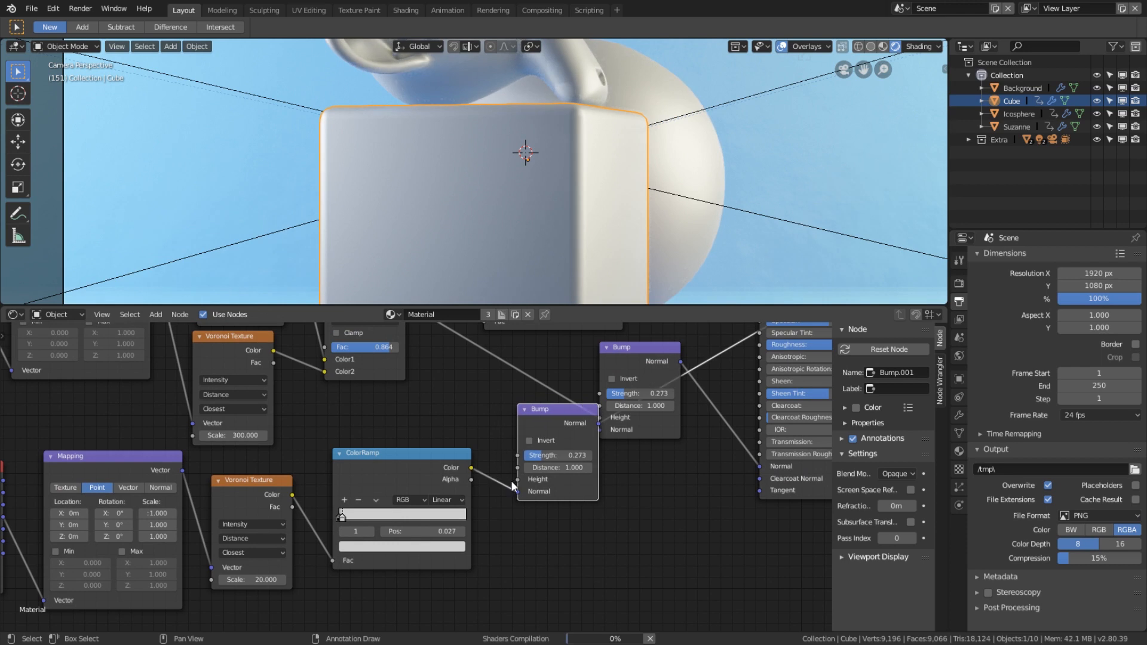
pyautogui.moveTo(553, 415); pyautogui.dragTo(538, 495)
pyautogui.scroll(4, 573, 504)
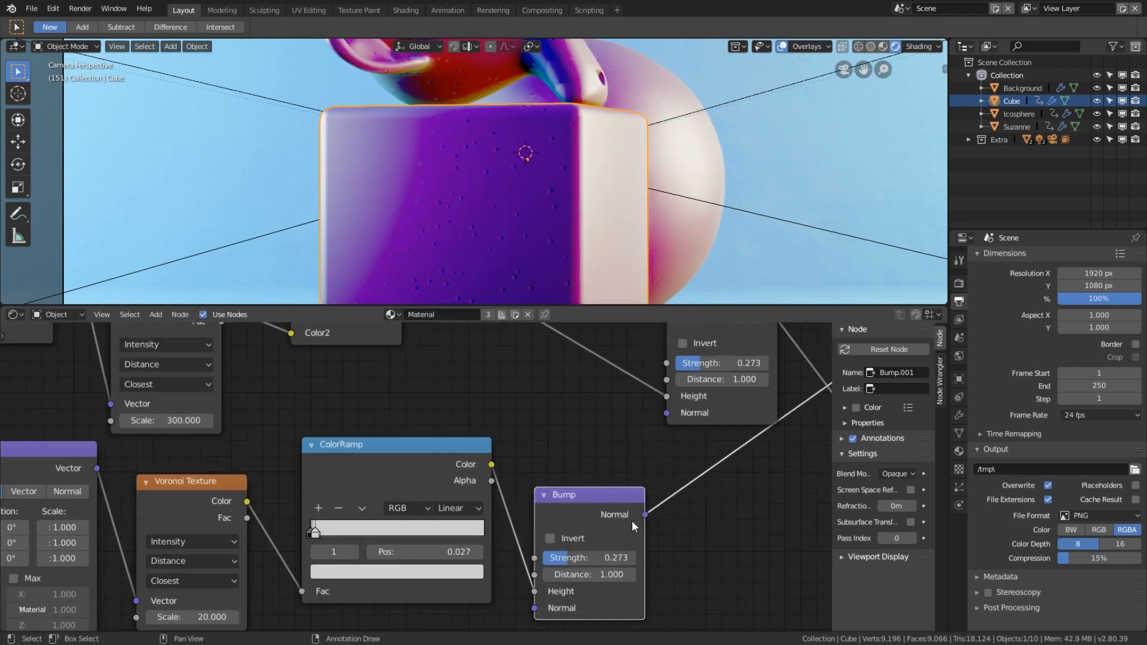
pyautogui.moveTo(669, 420); pyautogui.dragTo(669, 420)
pyautogui.moveTo(669, 419); pyautogui.dragTo(563, 360, button='middle')
# Toggle the new Bump node's Invert option on and off to compare the dents
pyautogui.scroll(6, 555, 225)
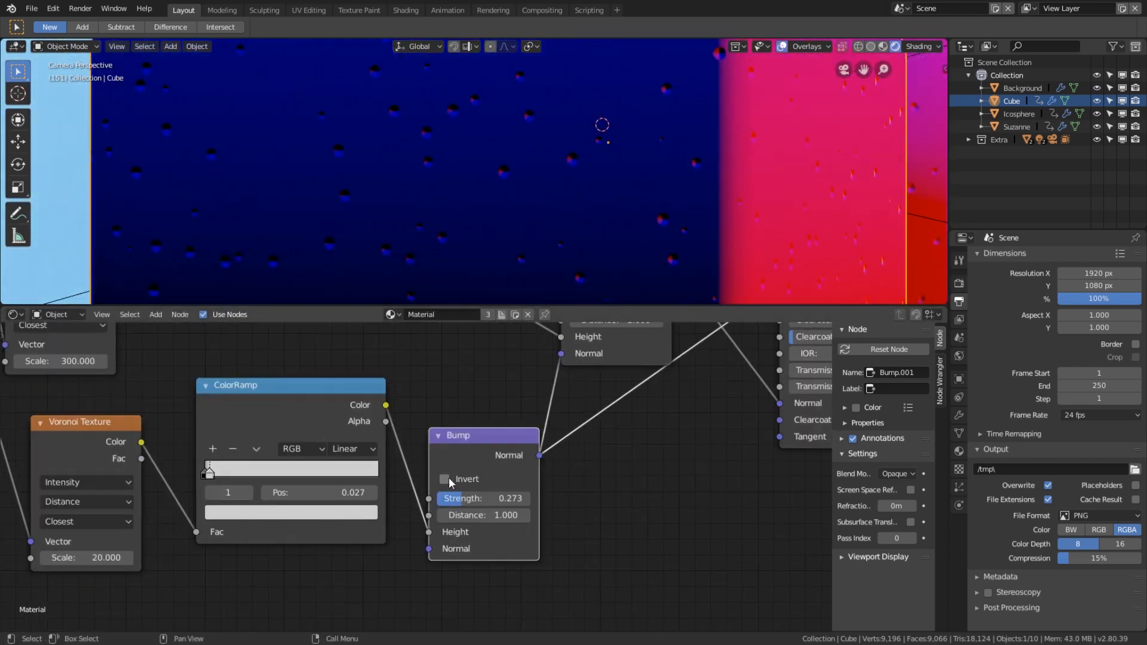
pyautogui.click(448, 479)
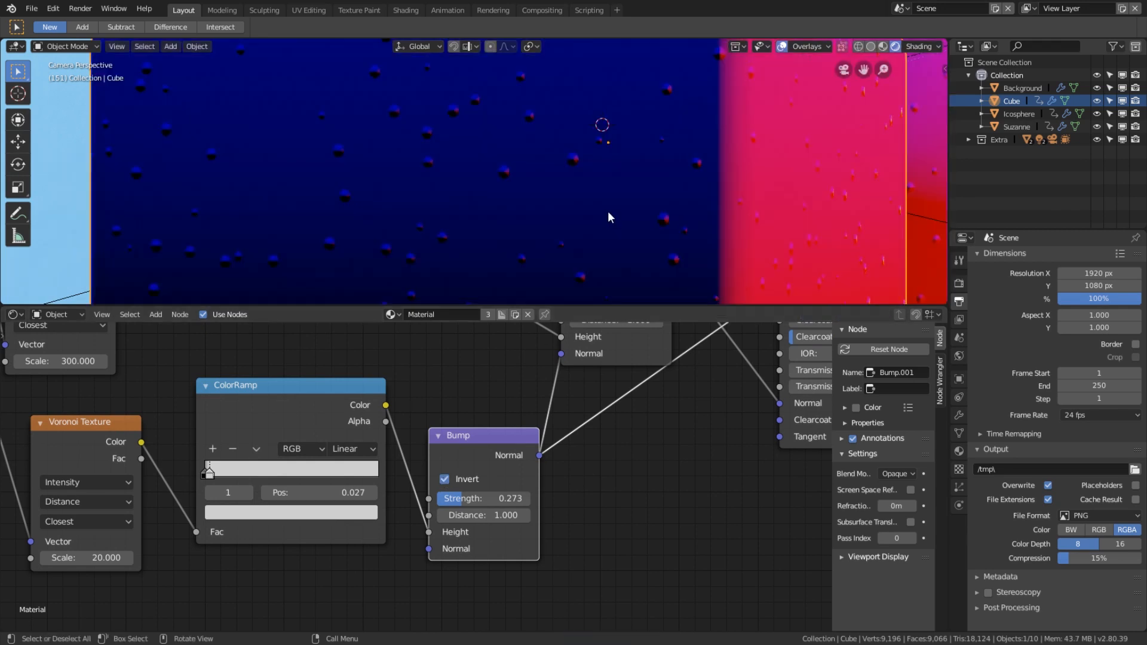
pyautogui.click(446, 479)
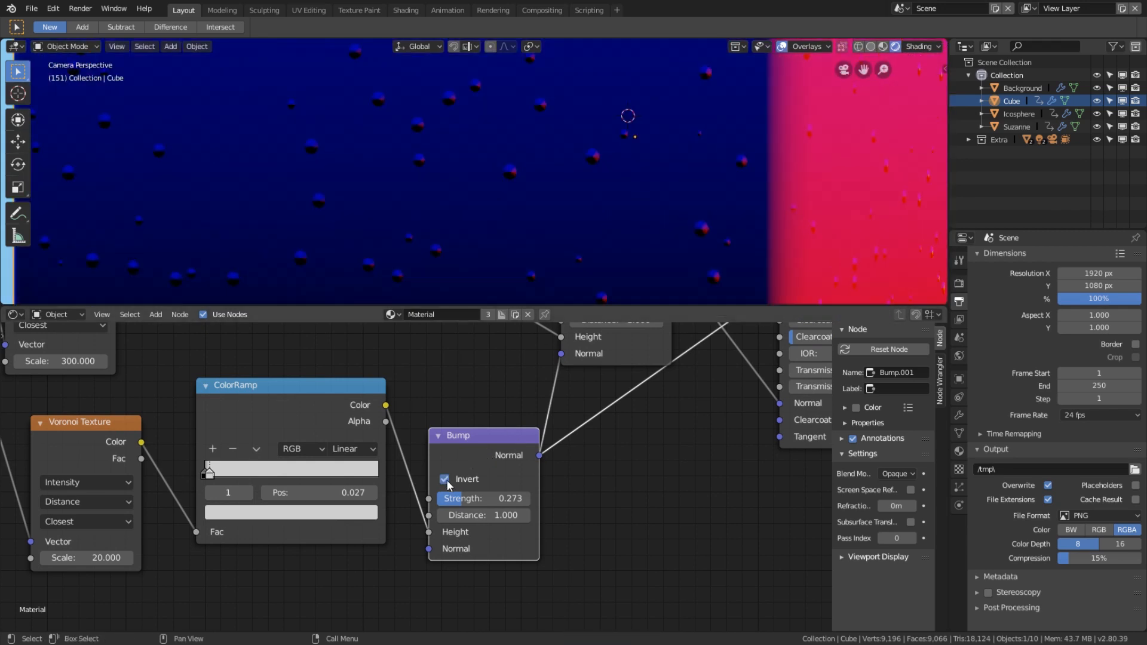
pyautogui.moveTo(537, 191); pyautogui.dragTo(558, 177, button='middle')
pyautogui.scroll(2, 558, 176)
pyautogui.scroll(-3, 664, 409)
# Preview the full Principled BSDF shader with both Bump nodes chained
pyautogui.moveTo(664, 409); pyautogui.dragTo(579, 476, button='middle')
pyautogui.moveTo(676, 386); pyautogui.dragTo(639, 458, button='middle')
pyautogui.scroll(-2, 625, 406)
pyautogui.moveTo(625, 408); pyautogui.dragTo(624, 441, button='middle')
pyautogui.keyDown('ctrl'); pyautogui.keyDown('shift'); pyautogui.click(605, 353); pyautogui.keyUp('shift'); pyautogui.keyUp('ctrl')
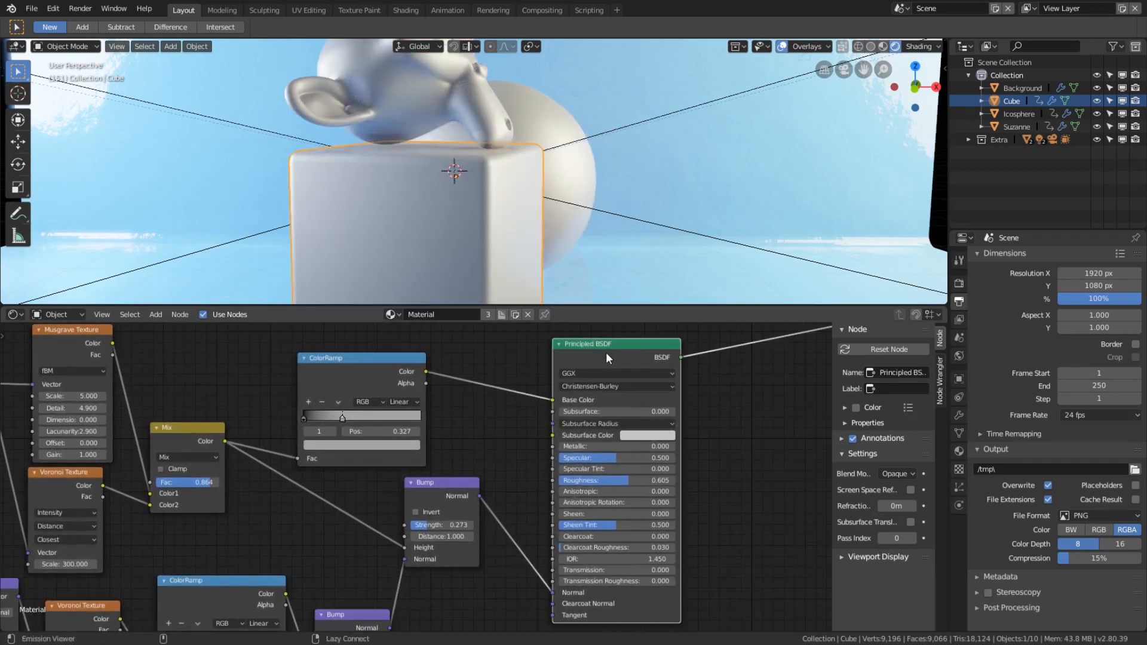
# Inspect the cube's combined bump detail in camera view, both close up and from a distance
pyautogui.scroll(-4, 650, 206)
pyautogui.scroll(3, 651, 207)
pyautogui.press('KP_0')
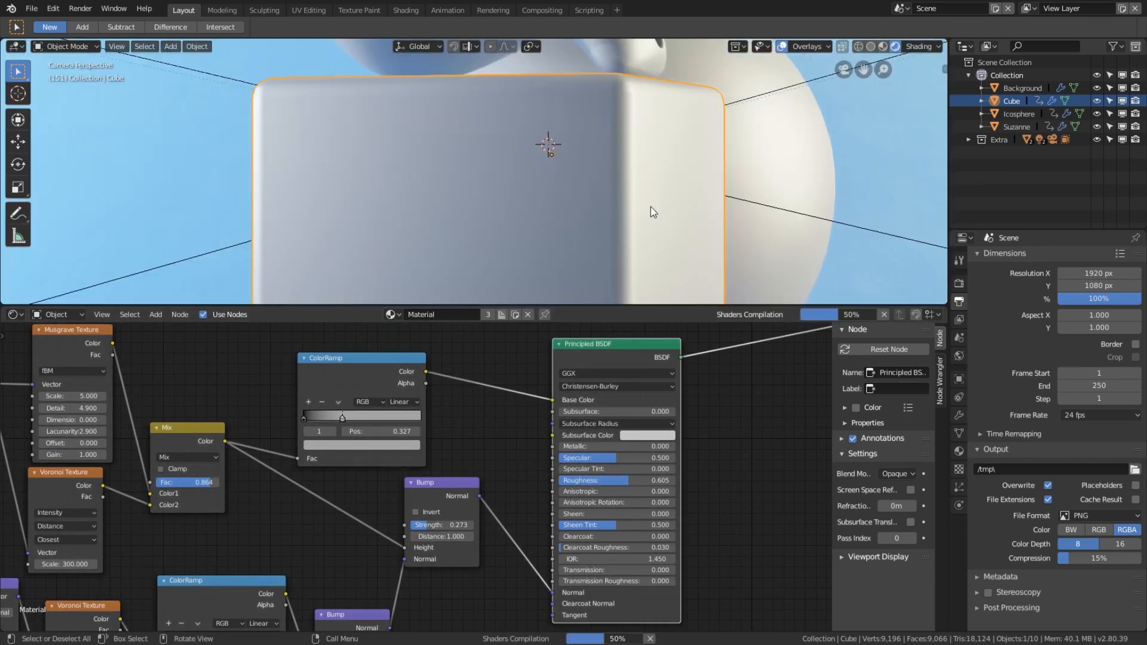
pyautogui.scroll(2, 650, 207)
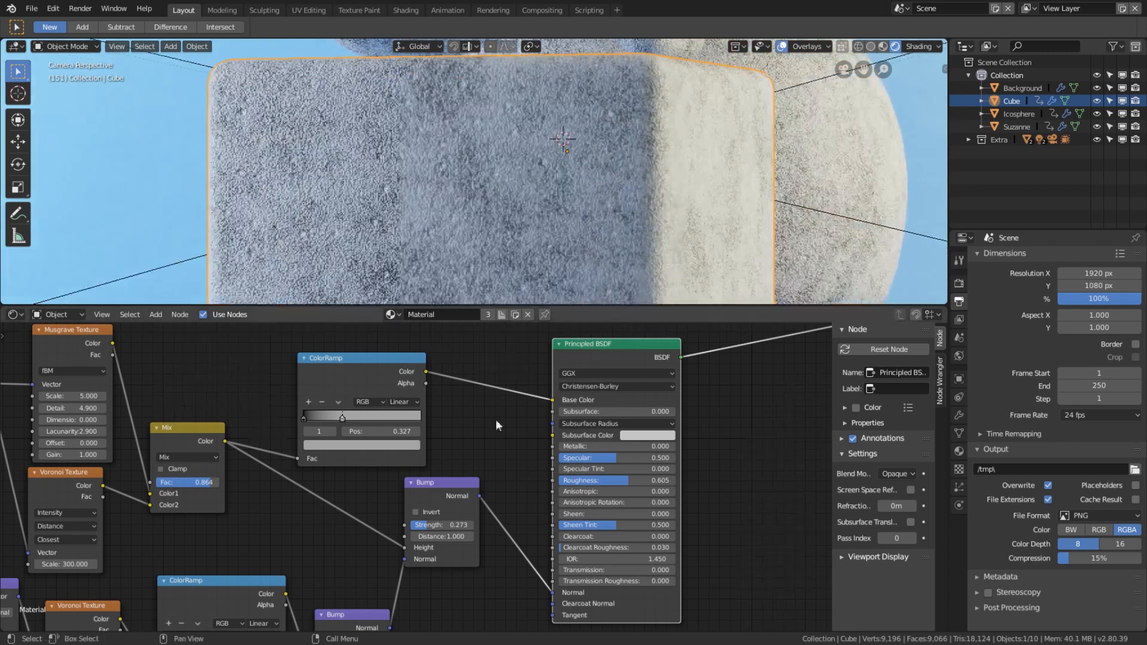
pyautogui.scroll(-2, 496, 424)
pyautogui.scroll(-5, 540, 191)
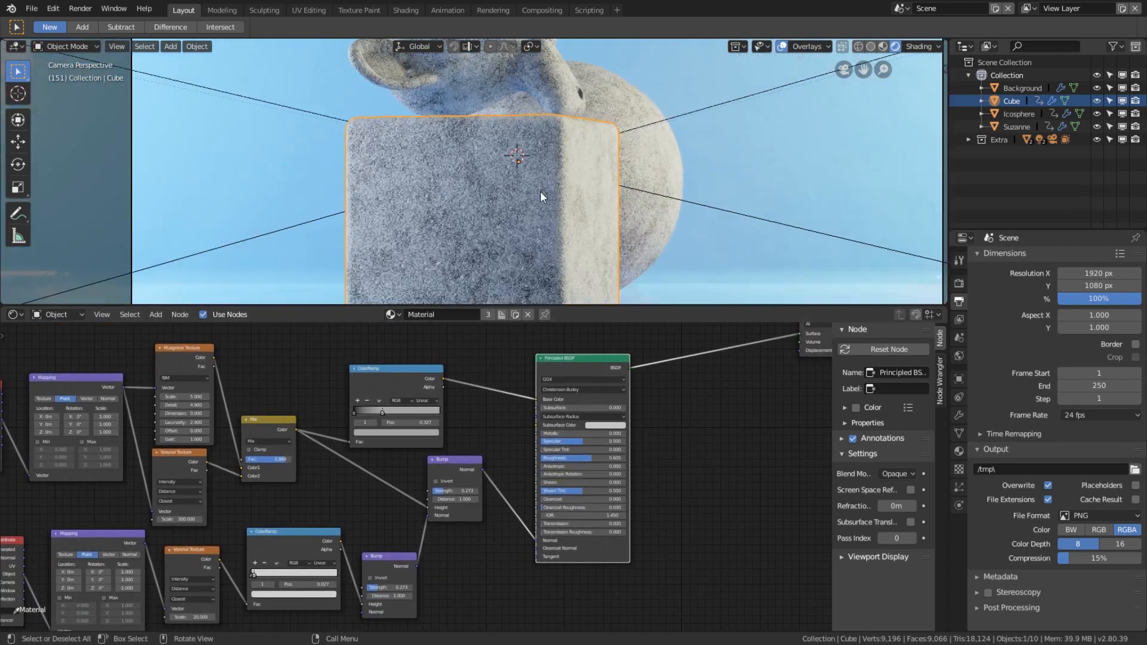
pyautogui.scroll(3, 544, 239)
pyautogui.scroll(-2, 541, 227)
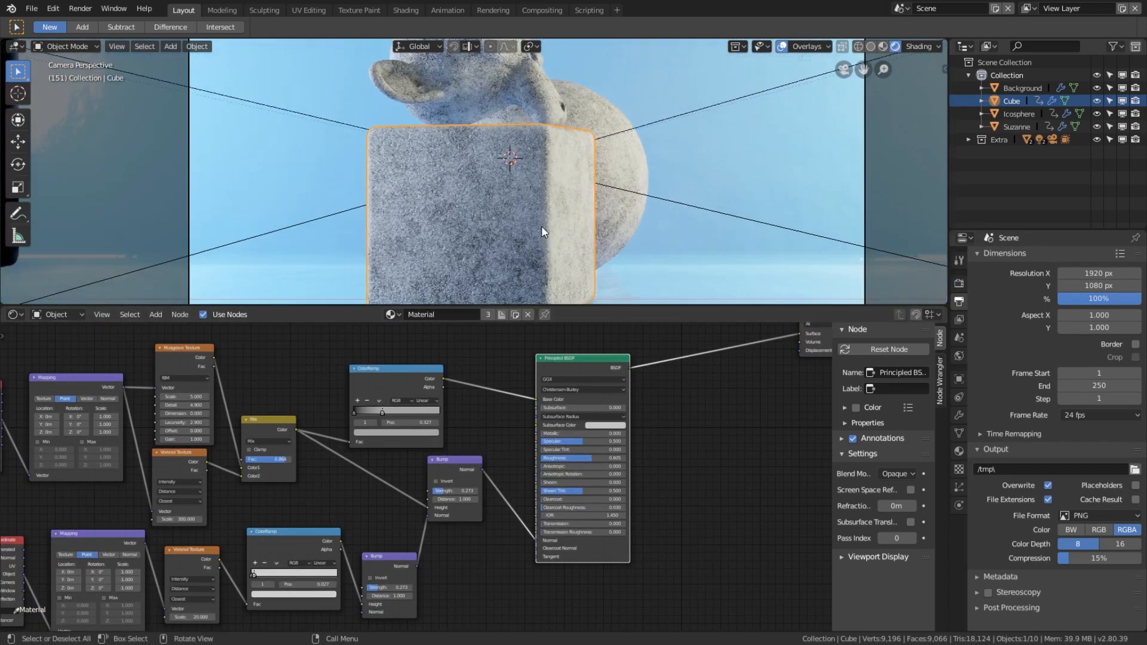
pyautogui.keyDown('shift'); pyautogui.moveTo(541, 228); pyautogui.dragTo(550, 182, button='middle'); pyautogui.keyUp('shift')
pyautogui.scroll(3, 551, 184)
# Move the Principled BSDF node farther from the ColorRamp and Bump nodes to make room between them
pyautogui.moveTo(576, 365); pyautogui.dragTo(686, 347)
pyautogui.scroll(-2, 547, 435)
pyautogui.moveTo(547, 435); pyautogui.dragTo(566, 438, button='middle')
pyautogui.scroll(3, 563, 417)
pyautogui.scroll(5, 545, 224)
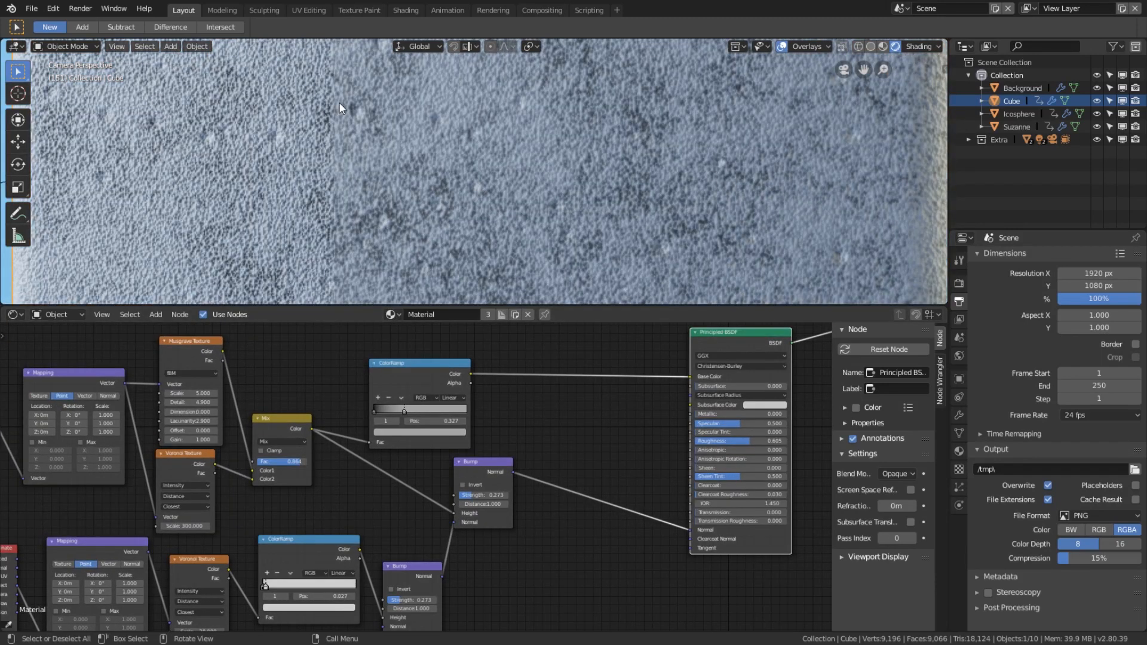
# Preview the dotted pattern's ColorRamp and the base speckle ColorRamp one after the other
pyautogui.moveTo(405, 430); pyautogui.dragTo(428, 380, button='middle')
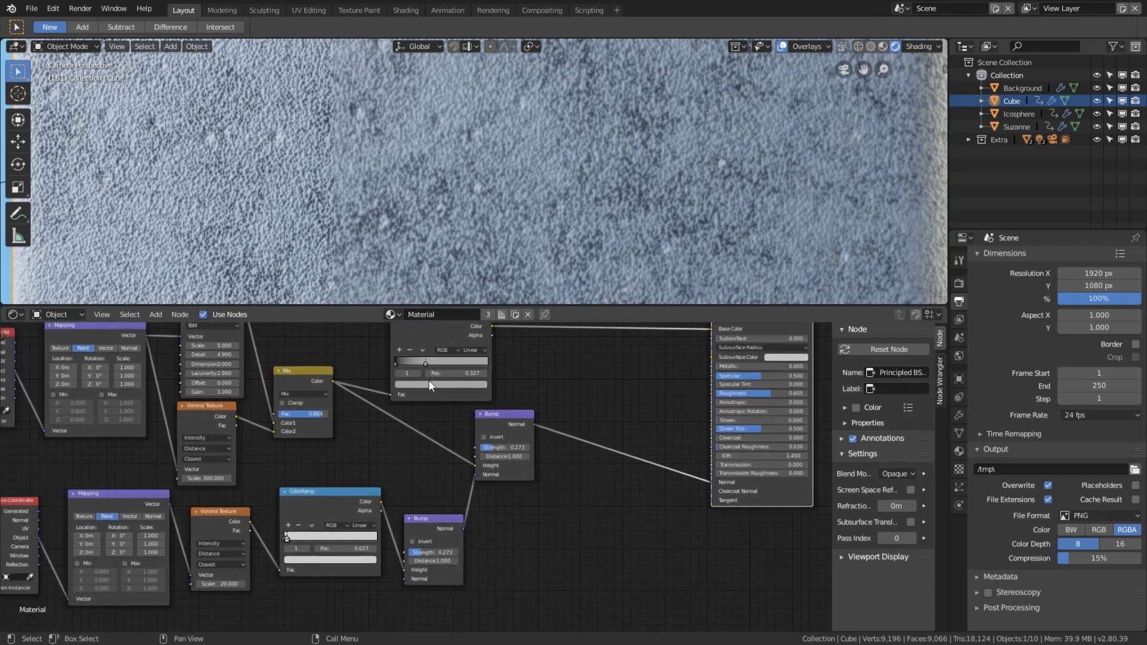
pyautogui.keyDown('ctrl'); pyautogui.keyDown('shift'); pyautogui.click(351, 500); pyautogui.keyUp('shift'); pyautogui.keyUp('ctrl')
pyautogui.scroll(-2, 351, 496)
pyautogui.moveTo(394, 477); pyautogui.dragTo(385, 500, button='middle')
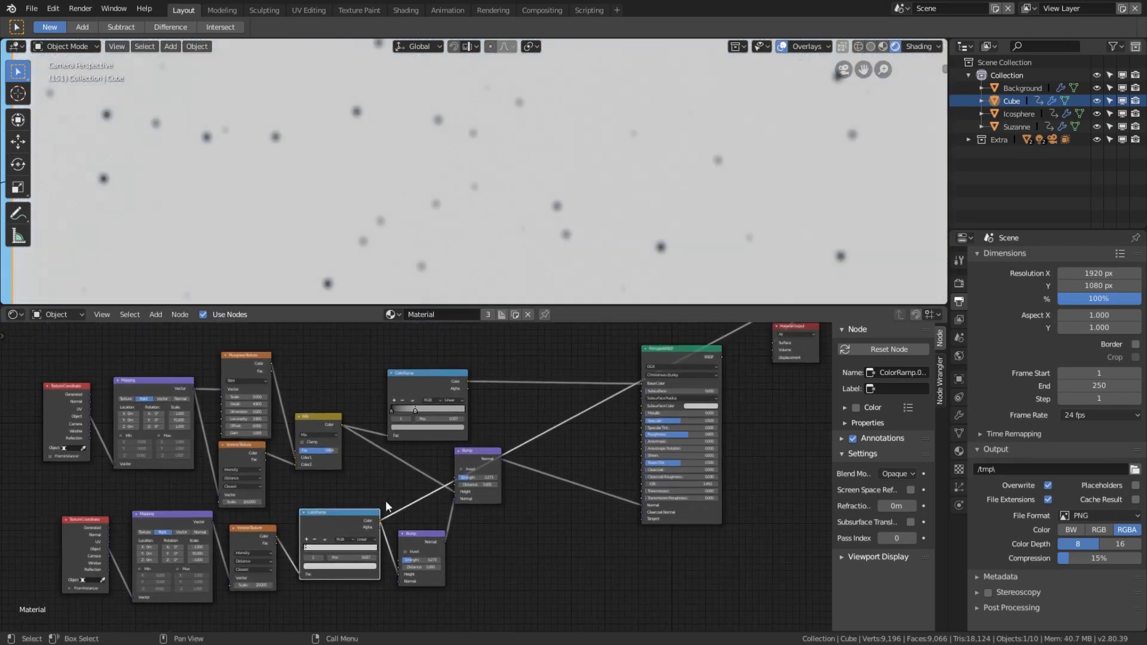
pyautogui.keyDown('ctrl'); pyautogui.keyDown('shift'); pyautogui.click(426, 385); pyautogui.keyUp('shift'); pyautogui.keyUp('ctrl')
# Insert a MixRGB node between the base speckle ColorRamp and the Principled BSDF's Base Color
pyautogui.moveTo(518, 366); pyautogui.dragTo(499, 385, button='middle')
pyautogui.hotkey('shift', 'a')
pyautogui.click(500, 377)
pyautogui.write('mix')
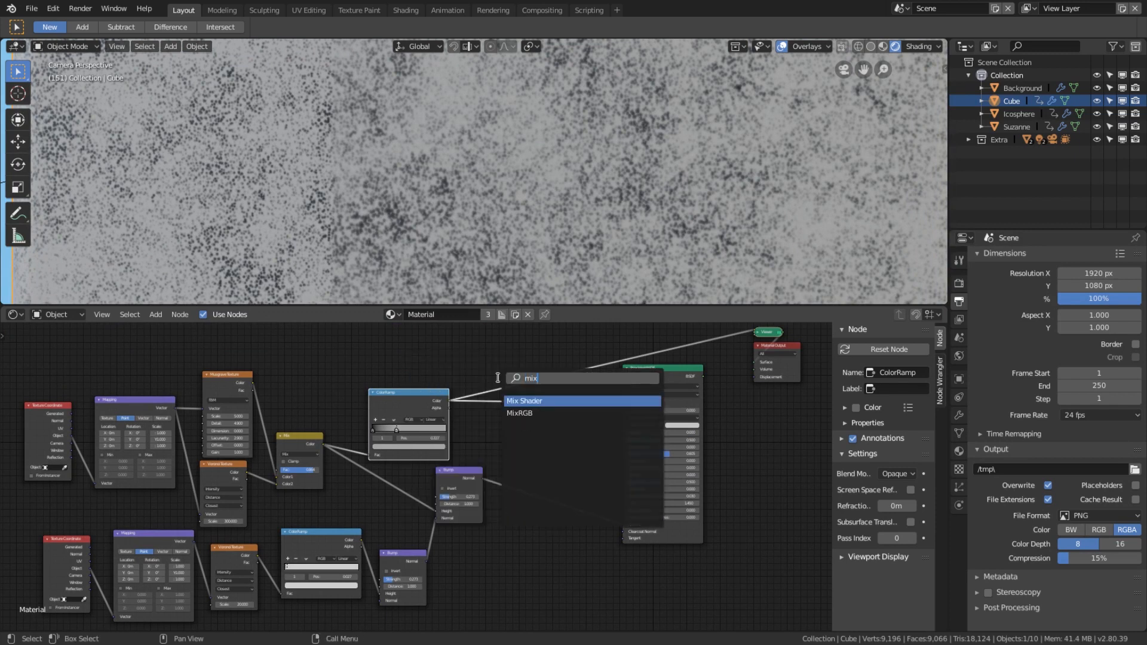
pyautogui.press('Return')
pyautogui.click(509, 389)
# Connect the dotted pattern's ColorRamp to the new Mix node's Color2 and set its blend mode to Multiply
pyautogui.scroll(2, 453, 465)
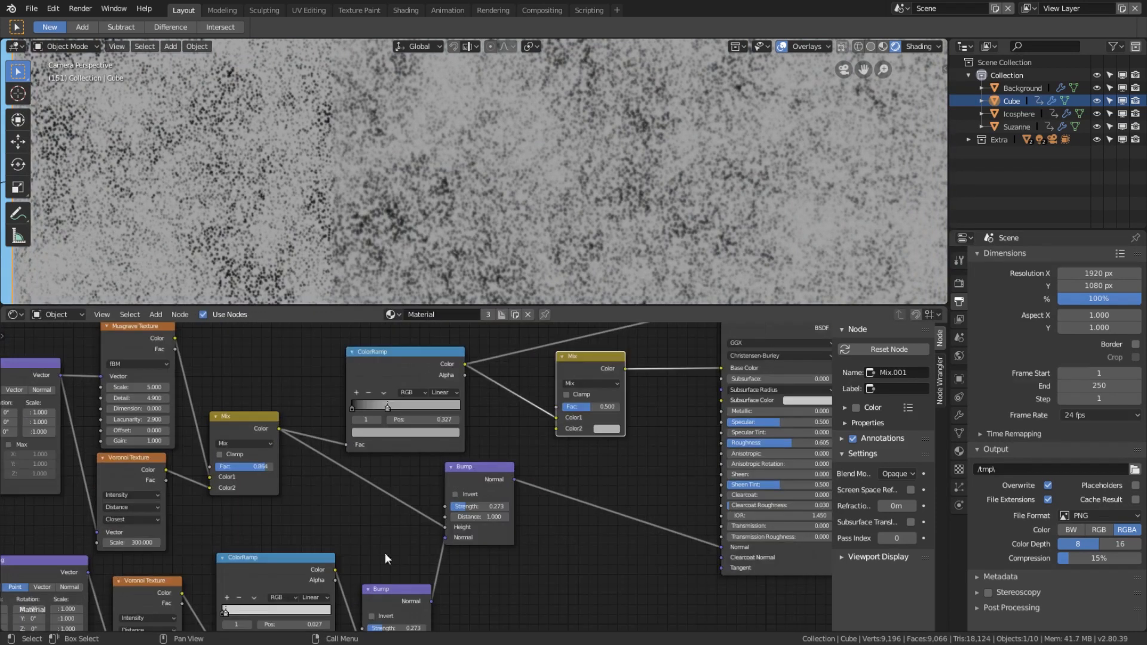
pyautogui.moveTo(351, 567); pyautogui.dragTo(551, 429)
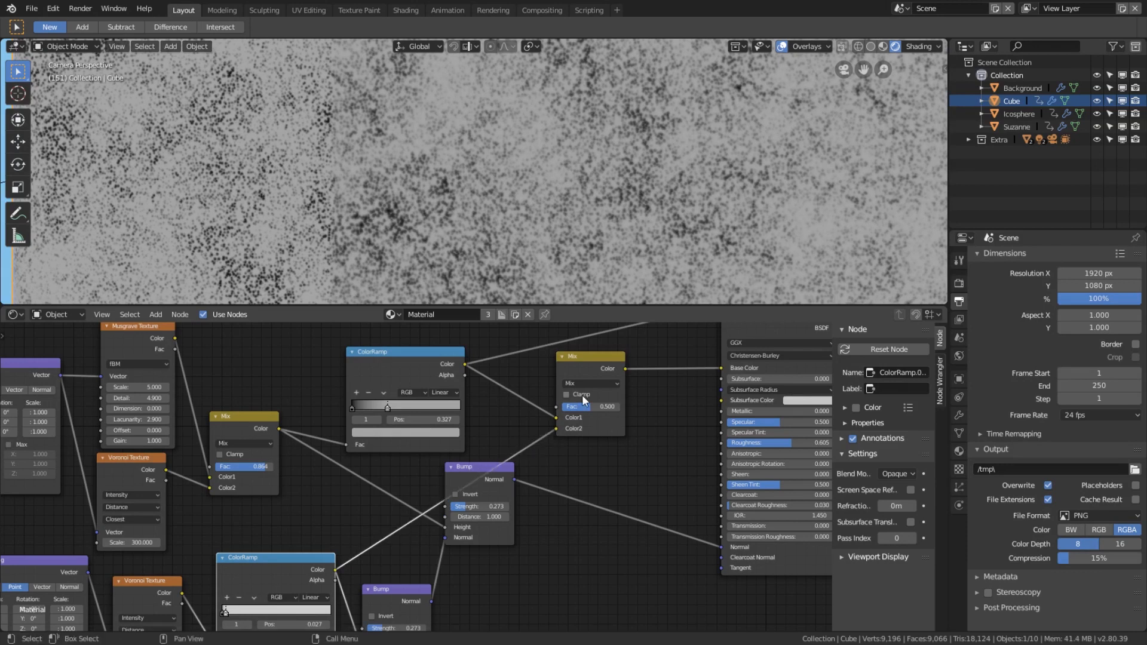
pyautogui.click(580, 385)
pyautogui.click(591, 345)
# Preview the Multiply node's color and raise its factor to strengthen the dark dots
pyautogui.moveTo(608, 407); pyautogui.dragTo(609, 407)
pyautogui.keyDown('ctrl'); pyautogui.keyDown('shift'); pyautogui.click(600, 363); pyautogui.keyUp('shift'); pyautogui.keyUp('ctrl')
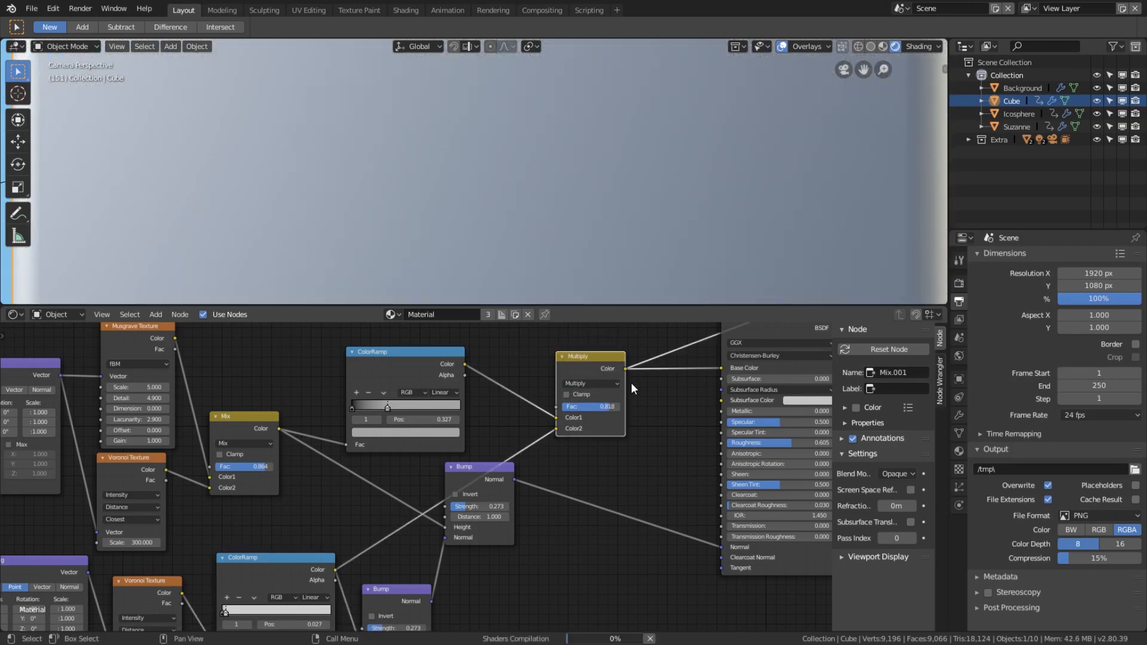
pyautogui.moveTo(609, 395); pyautogui.dragTo(494, 437, button='middle')
pyautogui.scroll(3, 495, 437)
pyautogui.scroll(1, 494, 441)
pyautogui.moveTo(495, 441); pyautogui.dragTo(526, 441)
# Preview the full Principled BSDF shader and check the dark pits on the cube
pyautogui.press('Home')
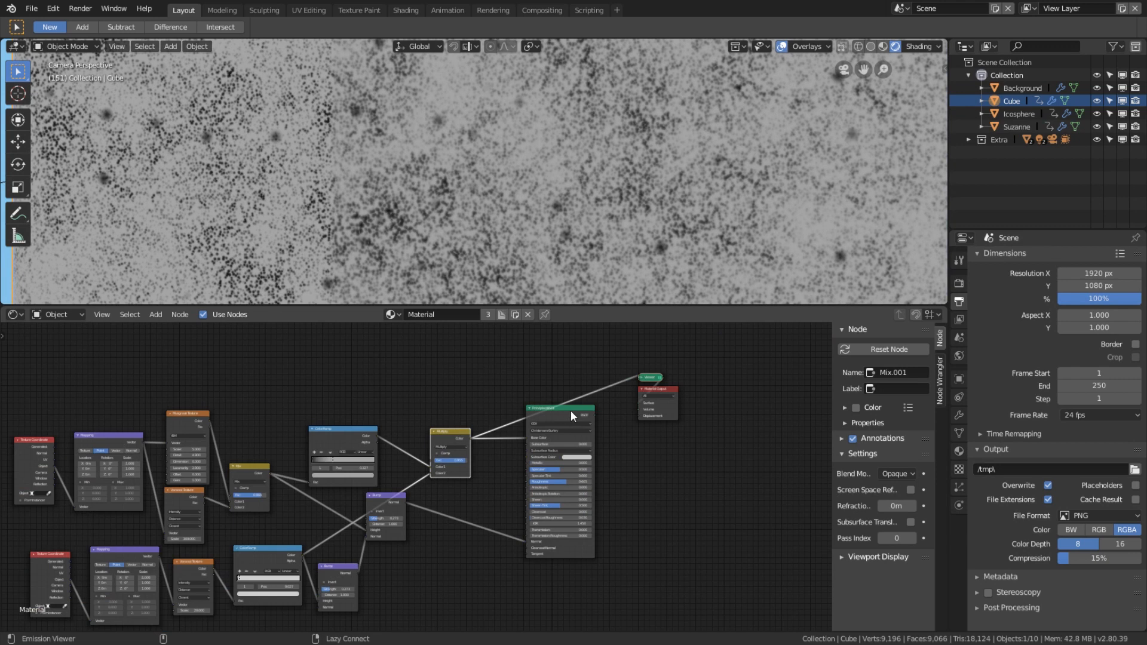
pyautogui.keyDown('ctrl'); pyautogui.keyDown('shift'); pyautogui.click(570, 410); pyautogui.keyUp('shift'); pyautogui.keyUp('ctrl')
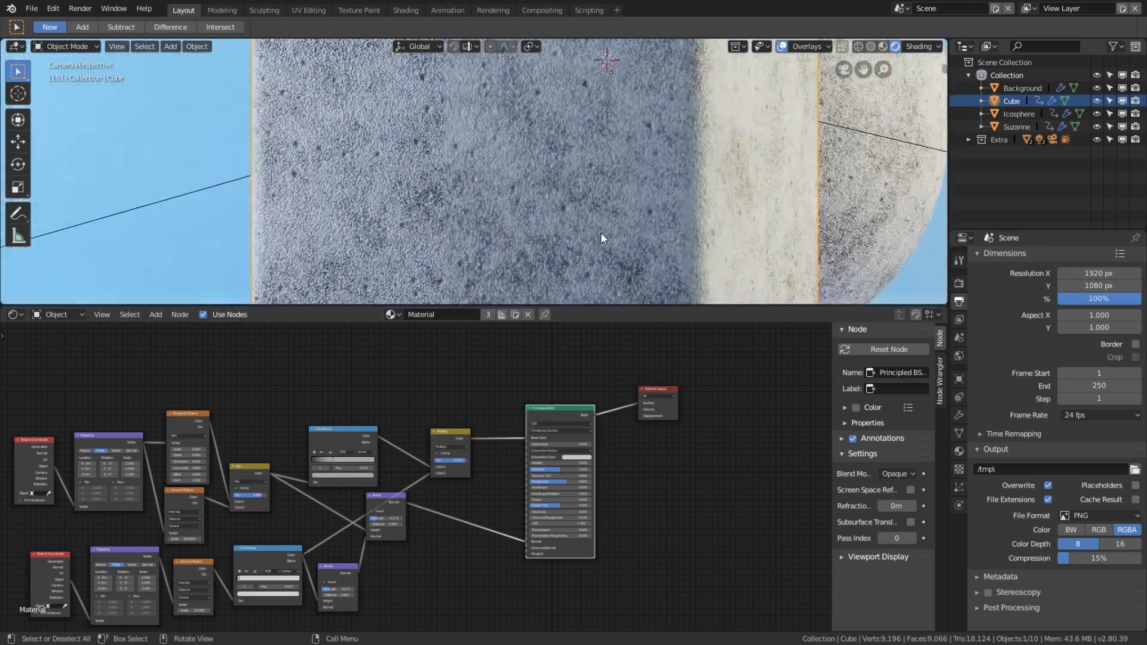
pyautogui.scroll(-4, 600, 232)
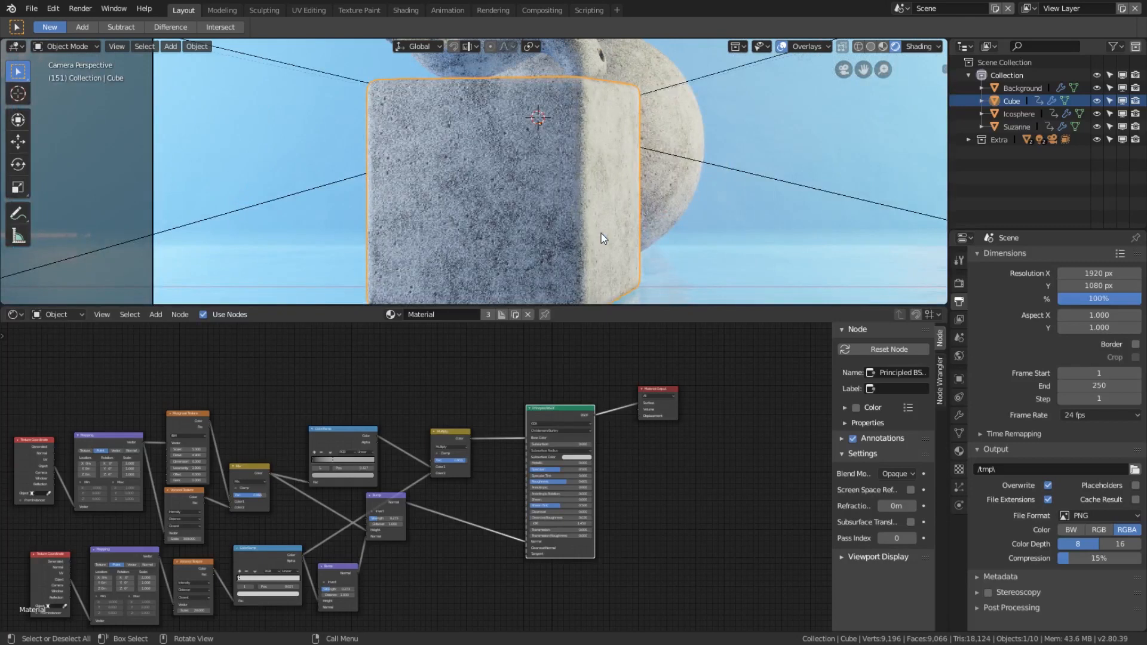
pyautogui.press('KP_0')
pyautogui.press('KP_0')
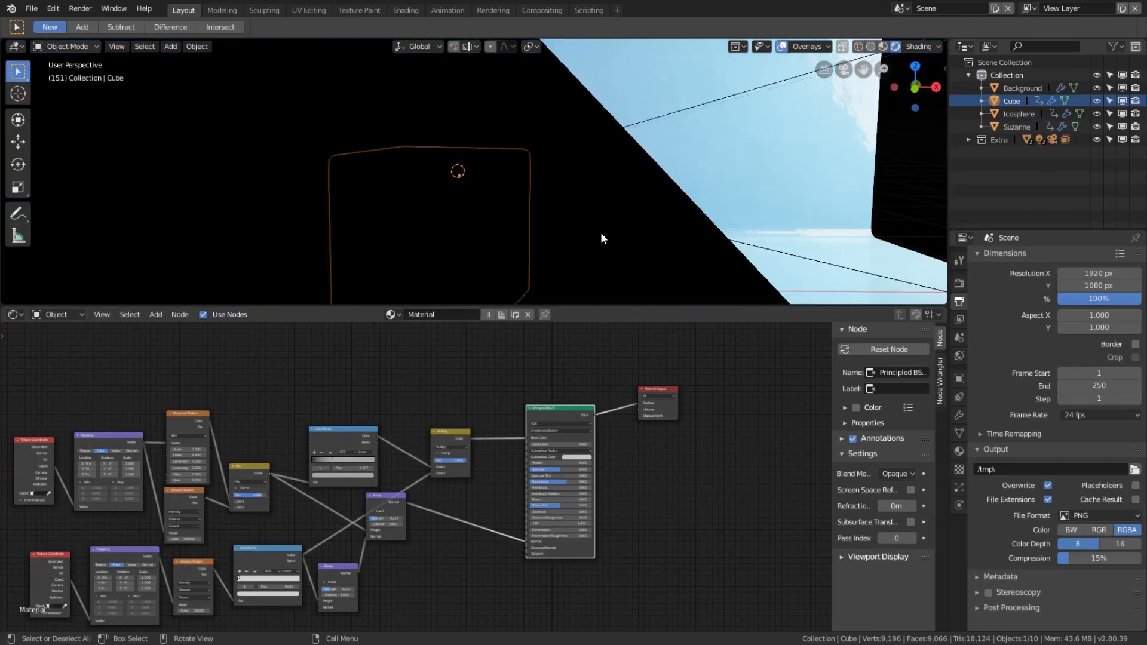
pyautogui.scroll(-7, 429, 528)
pyautogui.scroll(4, 497, 478)
# Duplicate the dotted pattern's whole node chain, from Texture Coordinate to Bump, place it below, and preview the copied Bump
pyautogui.moveTo(425, 523); pyautogui.dragTo(580, 428, button='middle')
pyautogui.scroll(4, 497, 478)
pyautogui.press('b')
pyautogui.moveTo(566, 513); pyautogui.dragTo(206, 443)
pyautogui.hotkey('shift', 'd')
pyautogui.click(383, 514)
pyautogui.keyDown('ctrl'); pyautogui.keyDown('shift'); pyautogui.click(527, 531); pyautogui.keyUp('shift'); pyautogui.keyUp('ctrl')
# Set the scale of the copied chain's Voronoi Texture to 40
pyautogui.moveTo(525, 509); pyautogui.dragTo(585, 451, button='middle')
pyautogui.scroll(8, 547, 443)
pyautogui.click(375, 579)
pyautogui.write('40')
pyautogui.press('Return')
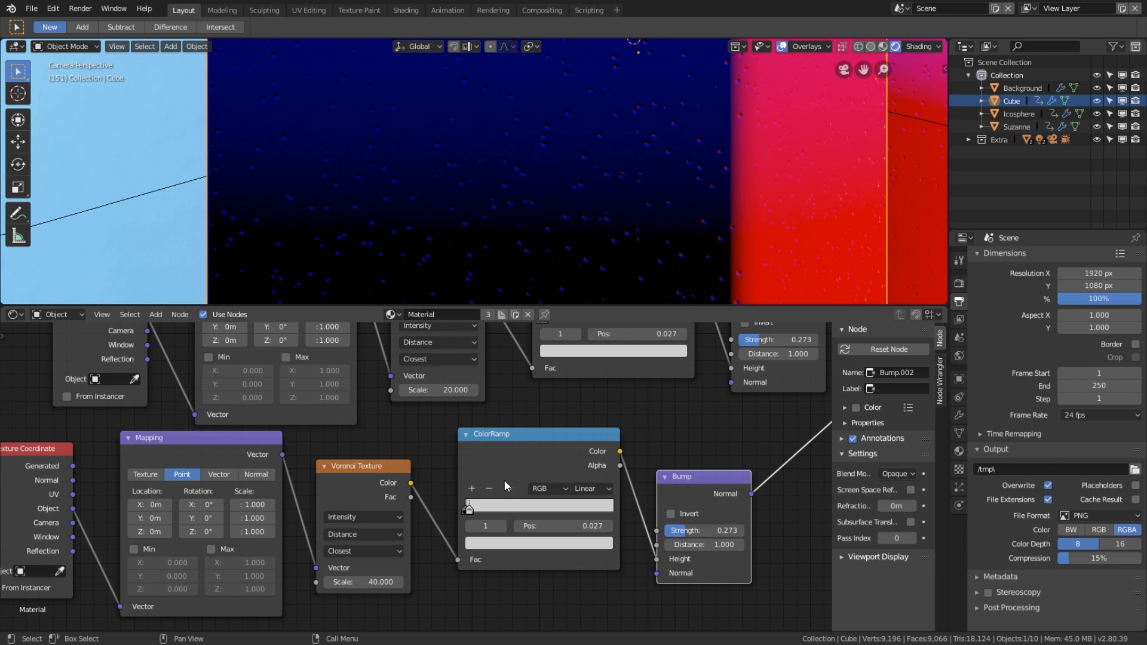
# Connect the copied Bump's Normal output to the Normal input of the Bump in the chain above it
pyautogui.scroll(-5, 475, 504)
pyautogui.moveTo(657, 418); pyautogui.dragTo(557, 458, button='middle')
pyautogui.scroll(4, 555, 508)
pyautogui.moveTo(548, 537); pyautogui.dragTo(533, 439)
pyautogui.scroll(-5, 532, 438)
pyautogui.moveTo(680, 343); pyautogui.dragTo(521, 493, button='middle')
pyautogui.scroll(-5, 522, 487)
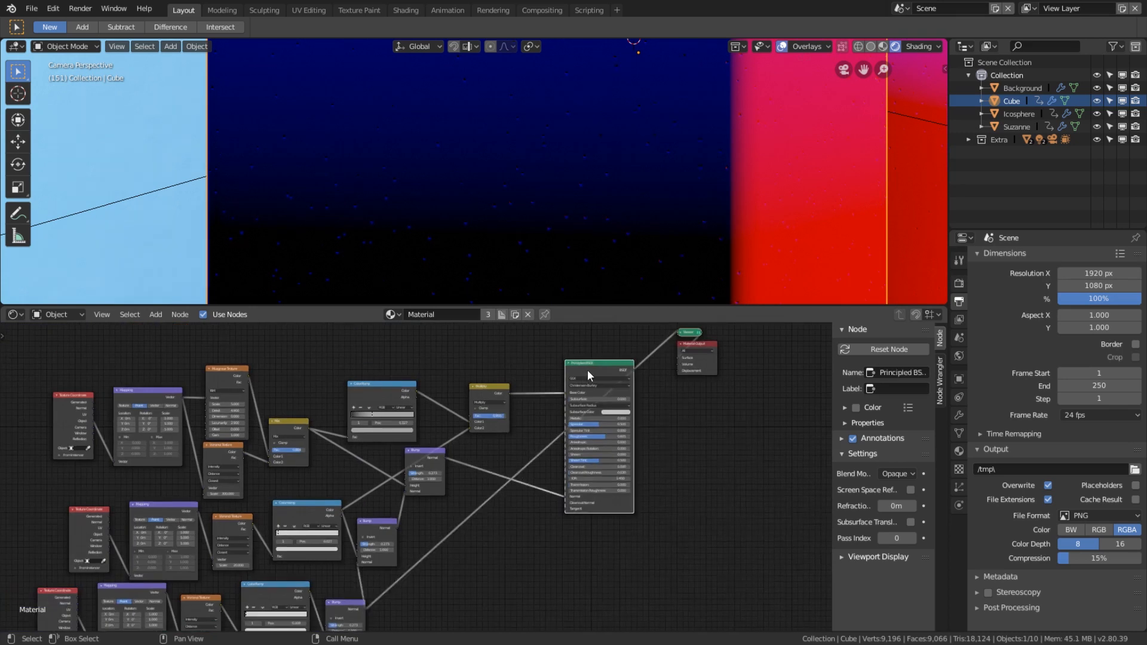
# Duplicate the Multiply node, insert the copy before the Principled BSDF's Base Color, and connect the scale-40 chain's ColorRamp color to its Color2
pyautogui.scroll(3, 587, 370)
pyautogui.click(499, 371)
pyautogui.hotkey('shift', 'd')
pyautogui.moveTo(546, 412); pyautogui.dragTo(586, 322, button='middle')
pyautogui.moveTo(353, 536); pyautogui.dragTo(328, 571, button='middle')
pyautogui.moveTo(297, 566); pyautogui.dragTo(603, 362)
pyautogui.moveTo(603, 362); pyautogui.dragTo(538, 468, button='middle')
pyautogui.scroll(1, 537, 469)
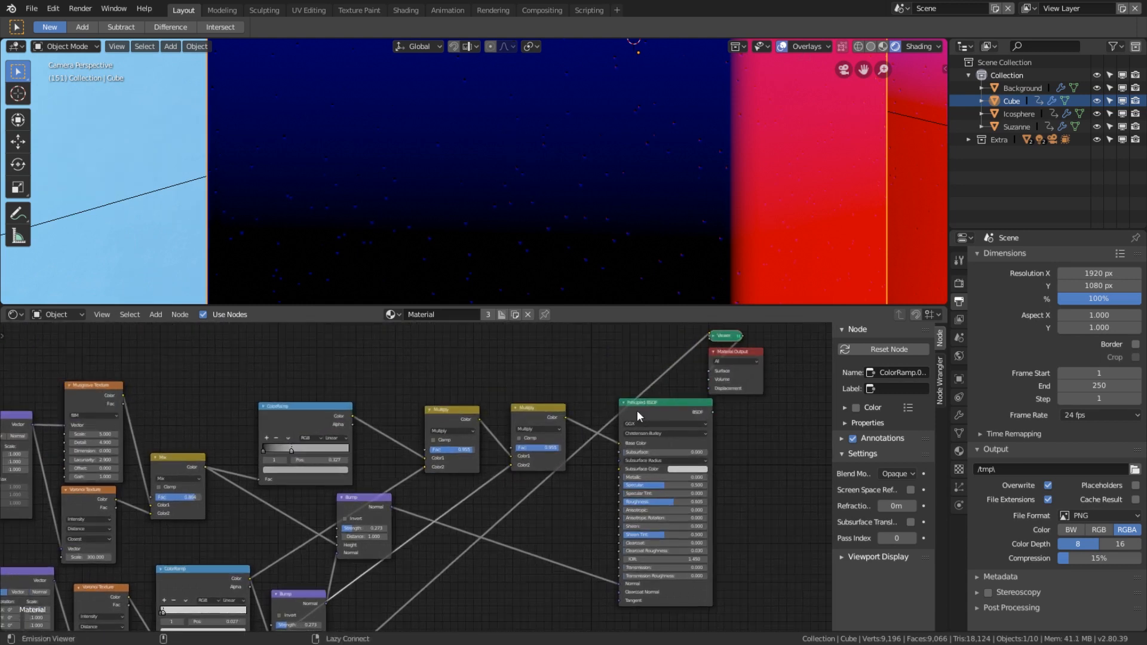
# Preview the full Principled BSDF shader and check the layered dots on the cube from the camera view
pyautogui.keyDown('ctrl'); pyautogui.keyDown('shift'); pyautogui.click(657, 402); pyautogui.keyUp('shift'); pyautogui.keyUp('ctrl')
pyautogui.scroll(-2, 675, 256)
pyautogui.scroll(1, 672, 235)
pyautogui.scroll(1, 672, 235)
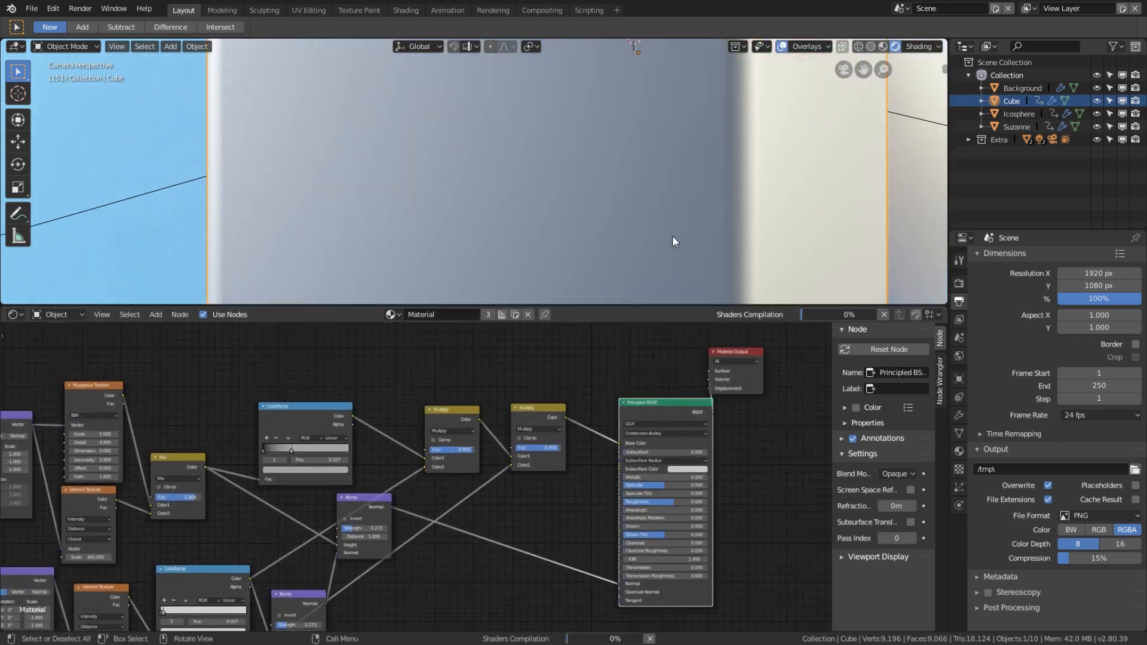
pyautogui.scroll(-4, 503, 438)
pyautogui.moveTo(510, 484); pyautogui.dragTo(589, 403, button='middle')
pyautogui.scroll(3, 497, 431)
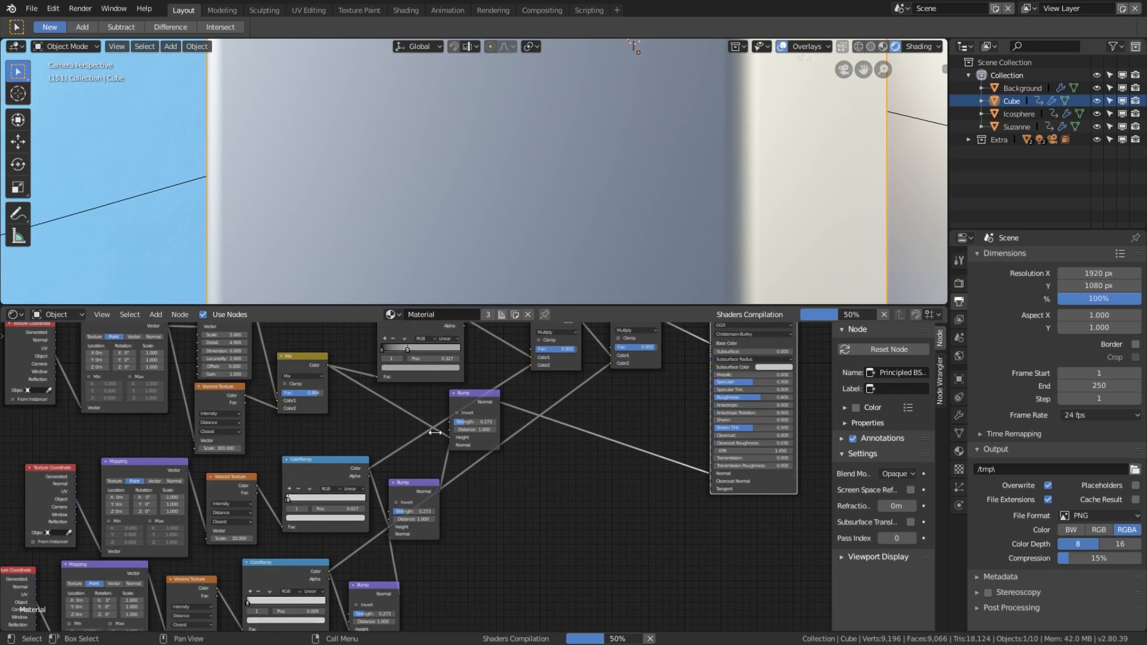
pyautogui.scroll(-4, 654, 234)
pyautogui.moveTo(625, 332); pyautogui.dragTo(579, 359, button='middle')
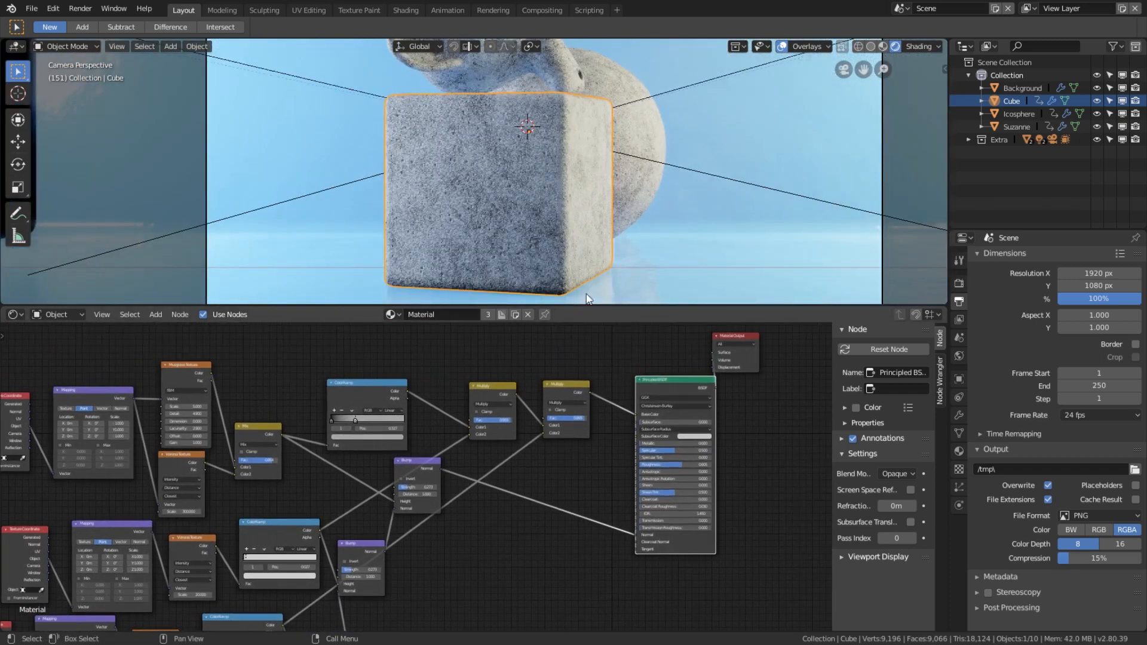
pyautogui.scroll(6, 587, 235)
pyautogui.scroll(-4, 591, 230)
pyautogui.press('space')
pyautogui.press('space')
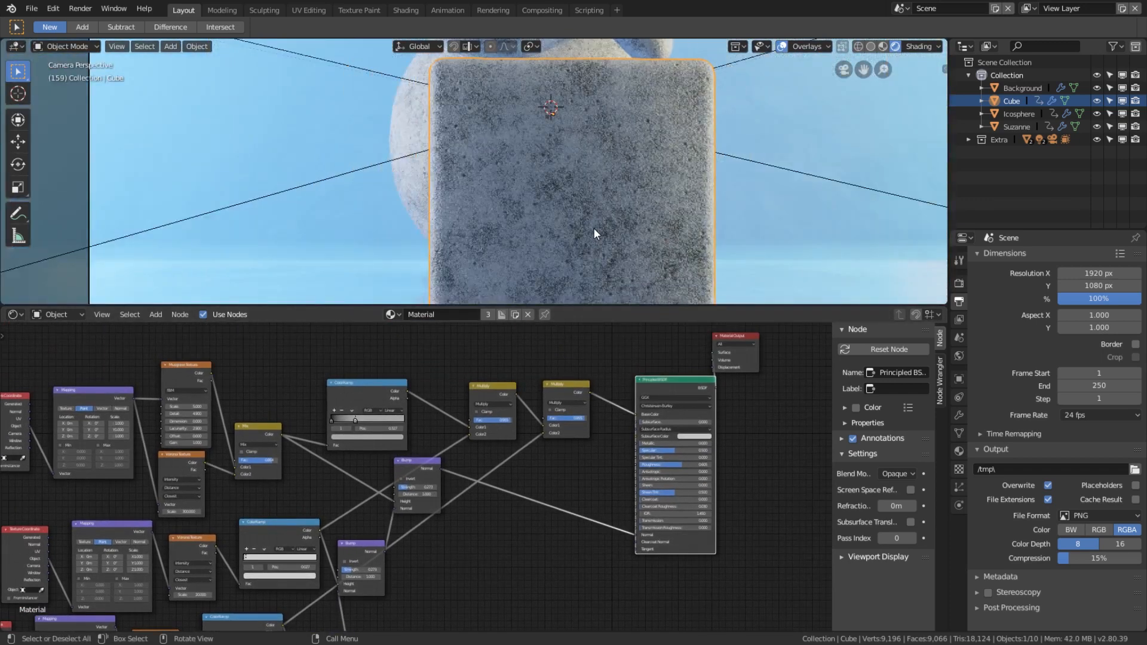
# Move the color stop in the scale-40 chain's ColorRamp to position 0.045
pyautogui.scroll(3, 468, 570)
pyautogui.moveTo(347, 497); pyautogui.dragTo(348, 498)
pyautogui.scroll(-3, 621, 248)
pyautogui.scroll(3, 632, 233)
pyautogui.press('space')
pyautogui.press('space')
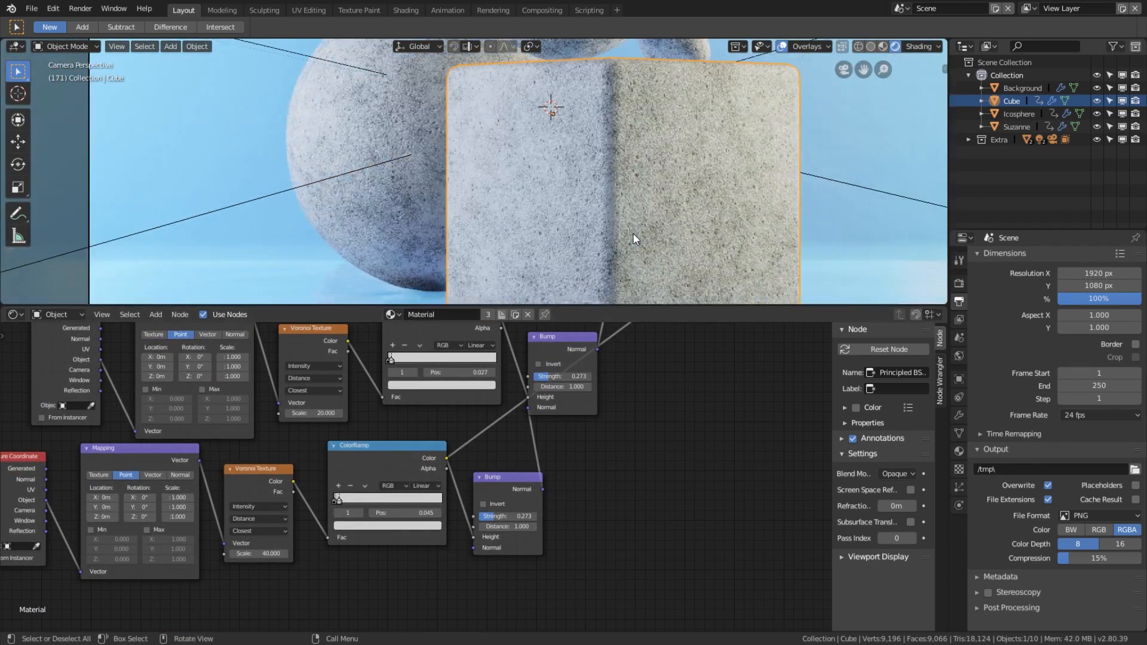
# Examine the speckles and pits up close on Suzanne's surface from several angles
pyautogui.scroll(-3, 633, 234)
pyautogui.scroll(5, 651, 184)
pyautogui.keyDown('shift'); pyautogui.moveTo(630, 135); pyautogui.dragTo(617, 226, button='middle'); pyautogui.keyUp('shift')
pyautogui.scroll(5, 663, 193)
pyautogui.scroll(4, 656, 193)
pyautogui.scroll(-2, 654, 191)
pyautogui.scroll(2, 617, 226)
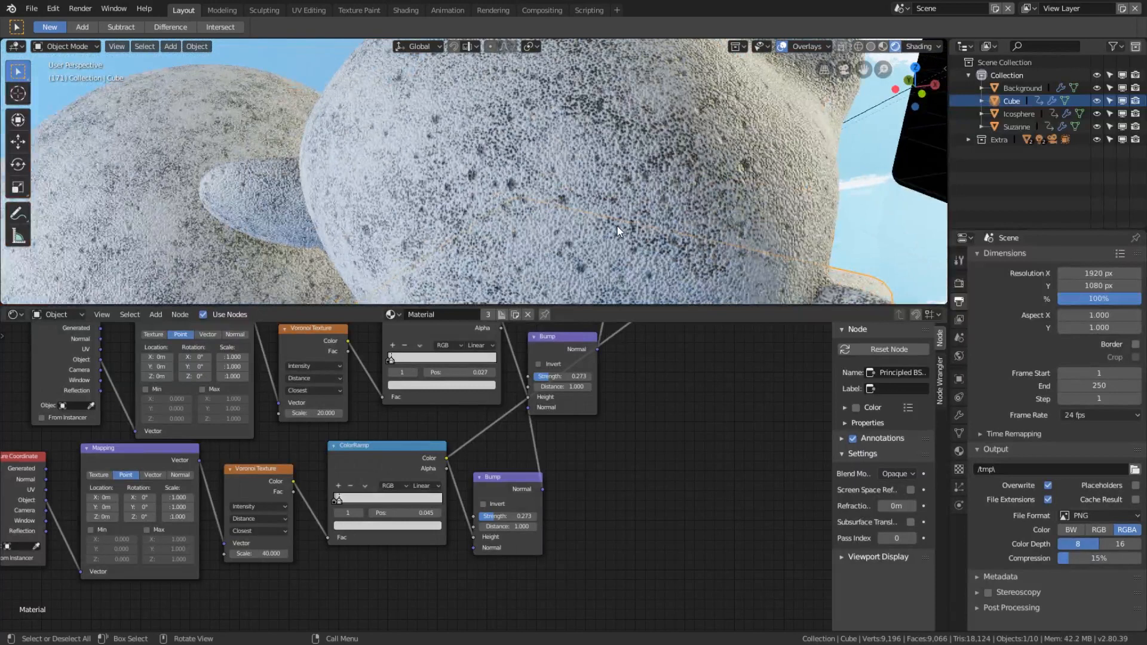
pyautogui.keyDown('shift'); pyautogui.moveTo(621, 148); pyautogui.dragTo(566, 187, button='middle'); pyautogui.keyUp('shift')
pyautogui.scroll(3, 568, 187)
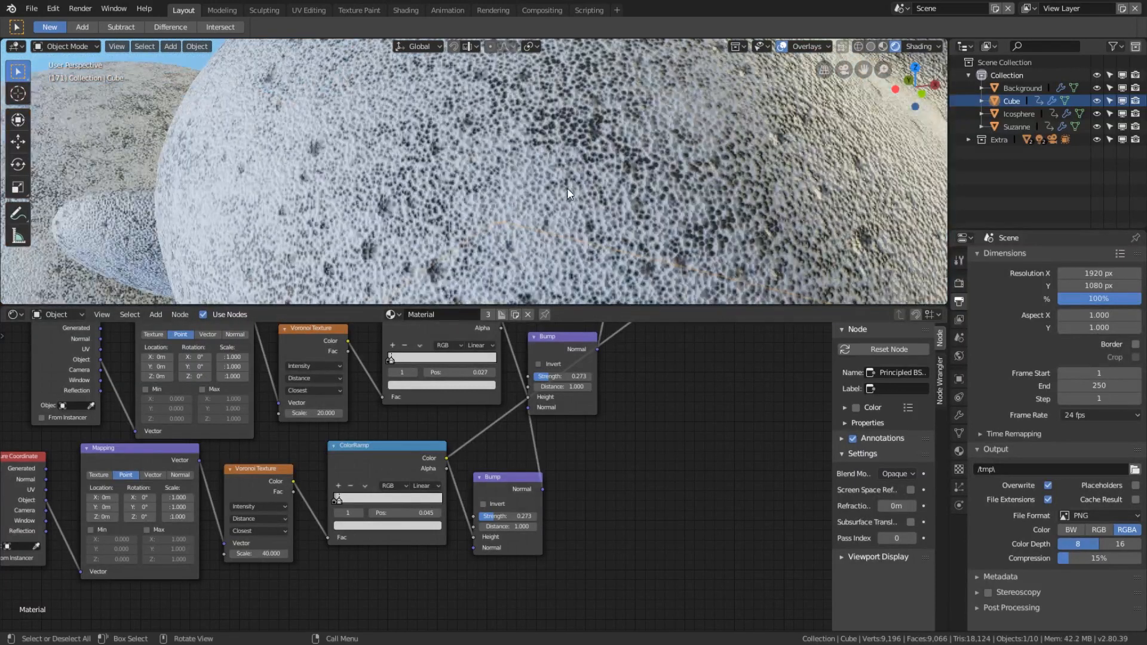
pyautogui.scroll(-2, 537, 159)
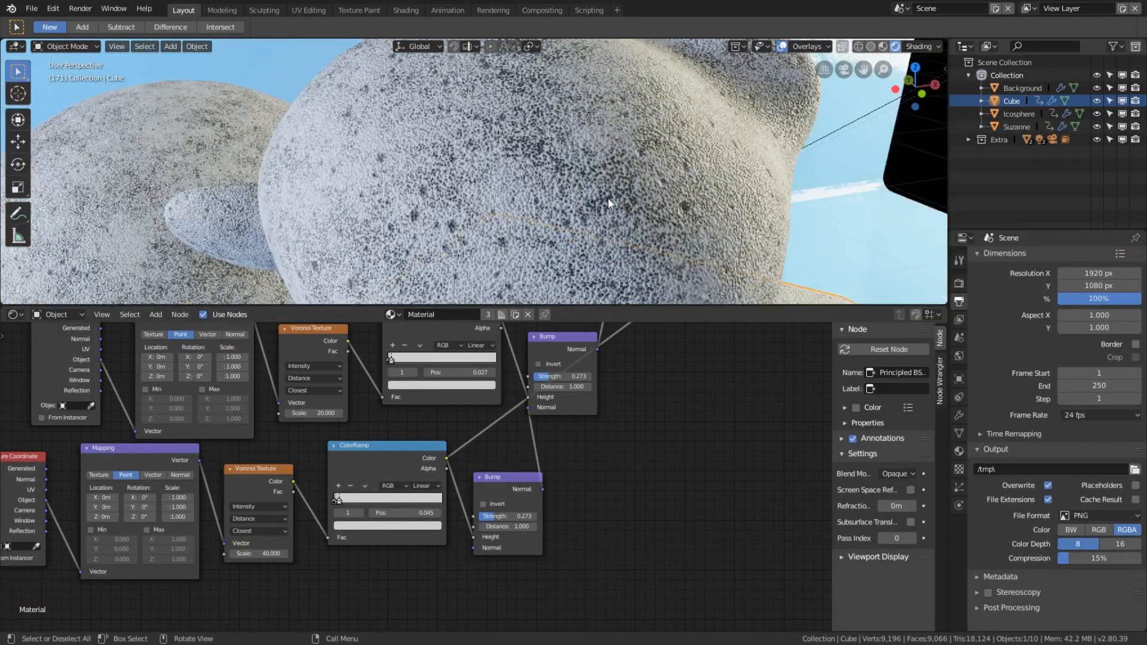
pyautogui.scroll(-6, 448, 436)
pyautogui.moveTo(448, 436); pyautogui.dragTo(514, 543, button='middle')
pyautogui.moveTo(562, 259); pyautogui.dragTo(551, 209, button='middle')
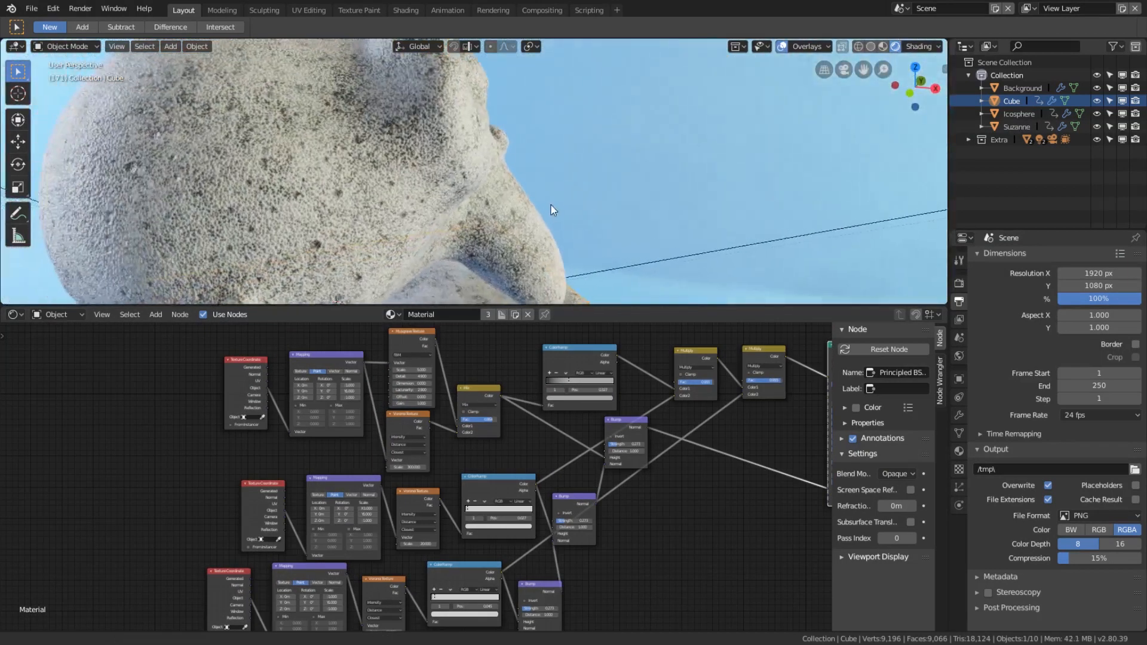
pyautogui.scroll(2, 554, 210)
pyautogui.scroll(2, 557, 210)
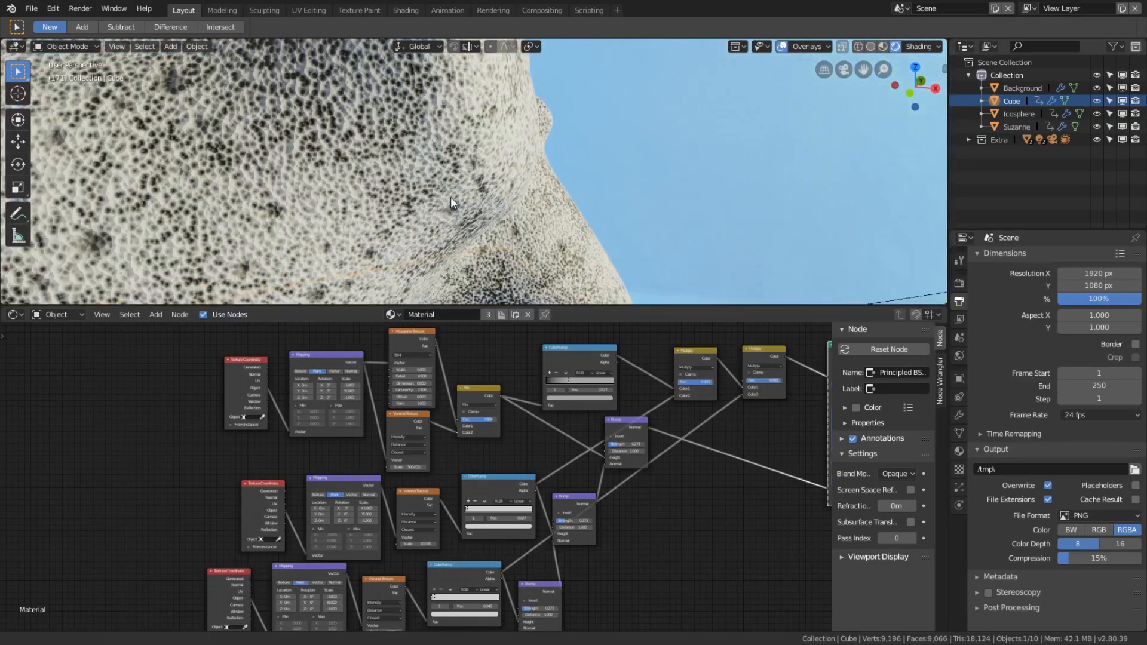
pyautogui.keyDown('shift'); pyautogui.moveTo(450, 196); pyautogui.dragTo(495, 206, button='middle'); pyautogui.keyUp('shift')
pyautogui.scroll(2, 466, 437)
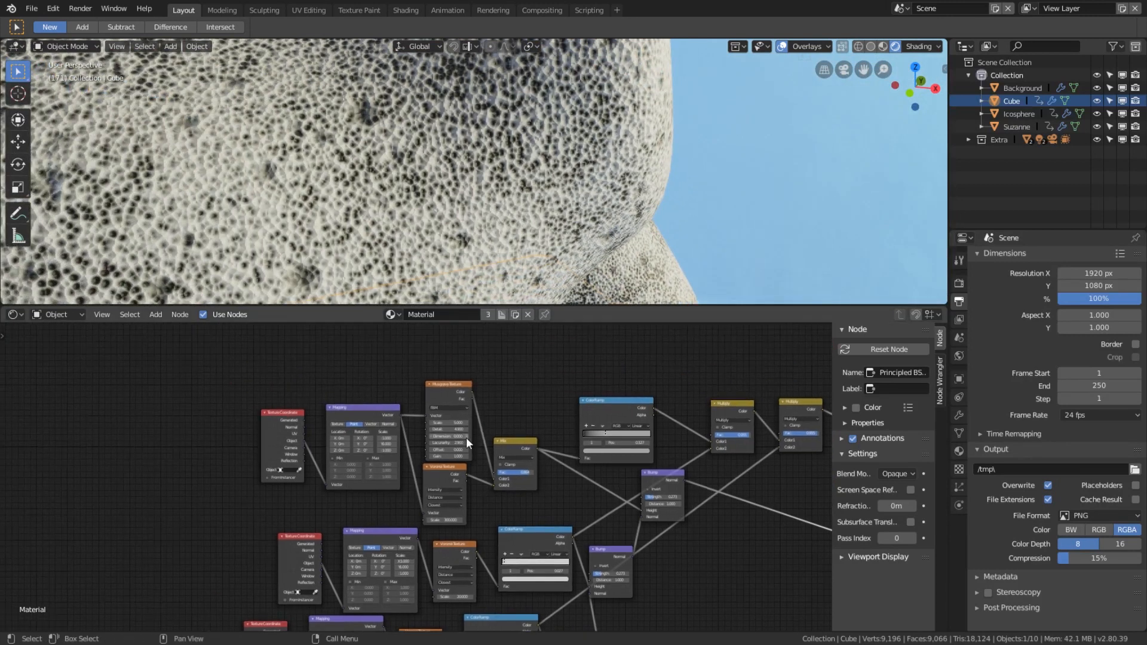
# Preview the Musgrave Texture, the scale-300 Voronoi Texture and their Mix in turn, and examine the shape of the mixed dots up close
pyautogui.keyDown('ctrl'); pyautogui.keyDown('shift'); pyautogui.click(461, 371); pyautogui.keyUp('shift'); pyautogui.keyUp('ctrl')
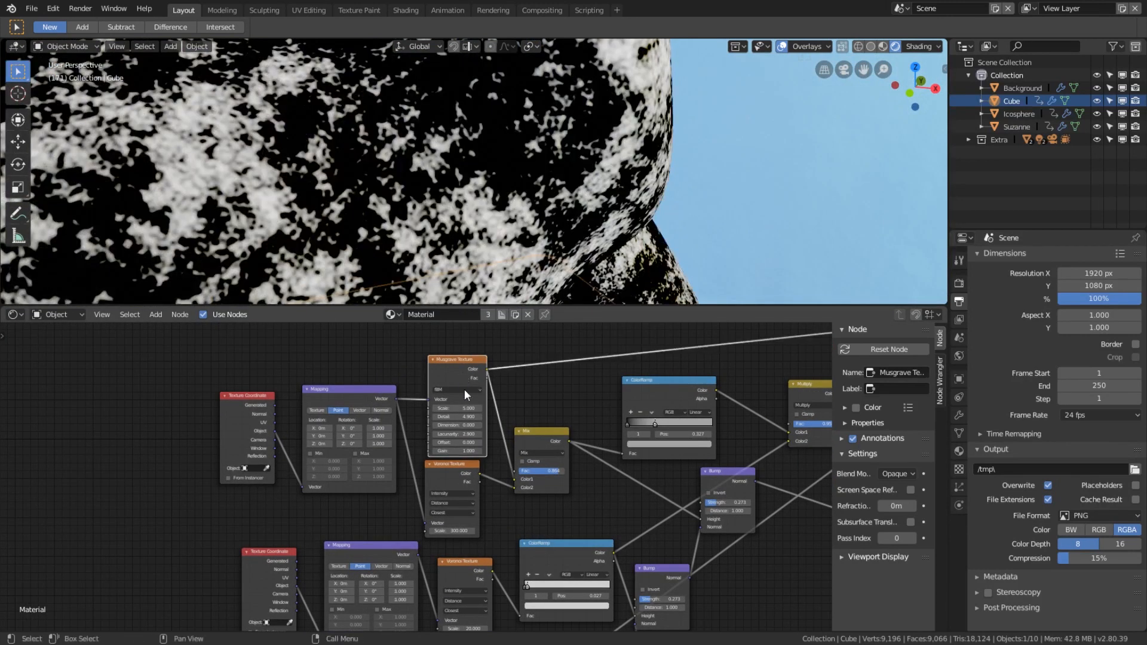
pyautogui.keyDown('ctrl'); pyautogui.keyDown('shift'); pyautogui.click(454, 471); pyautogui.keyUp('shift'); pyautogui.keyUp('ctrl')
pyautogui.keyDown('ctrl'); pyautogui.keyDown('shift'); pyautogui.click(546, 429); pyautogui.keyUp('shift'); pyautogui.keyUp('ctrl')
pyautogui.scroll(-6, 524, 230)
pyautogui.moveTo(522, 226); pyautogui.dragTo(504, 219, button='middle')
pyautogui.scroll(5, 507, 227)
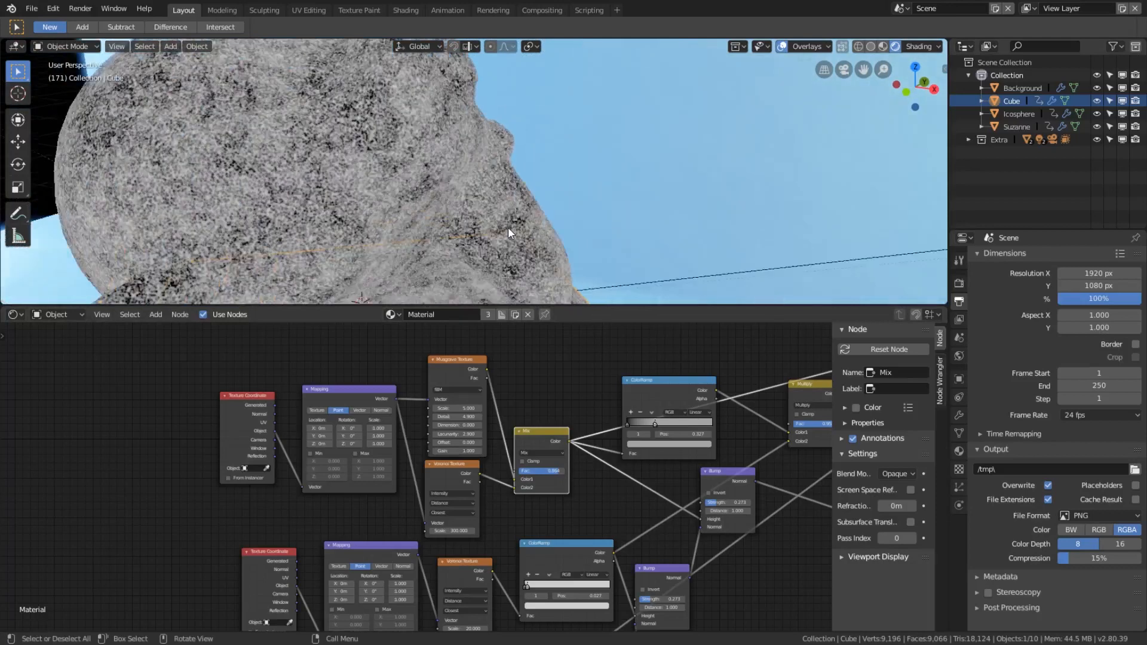
pyautogui.scroll(4, 403, 160)
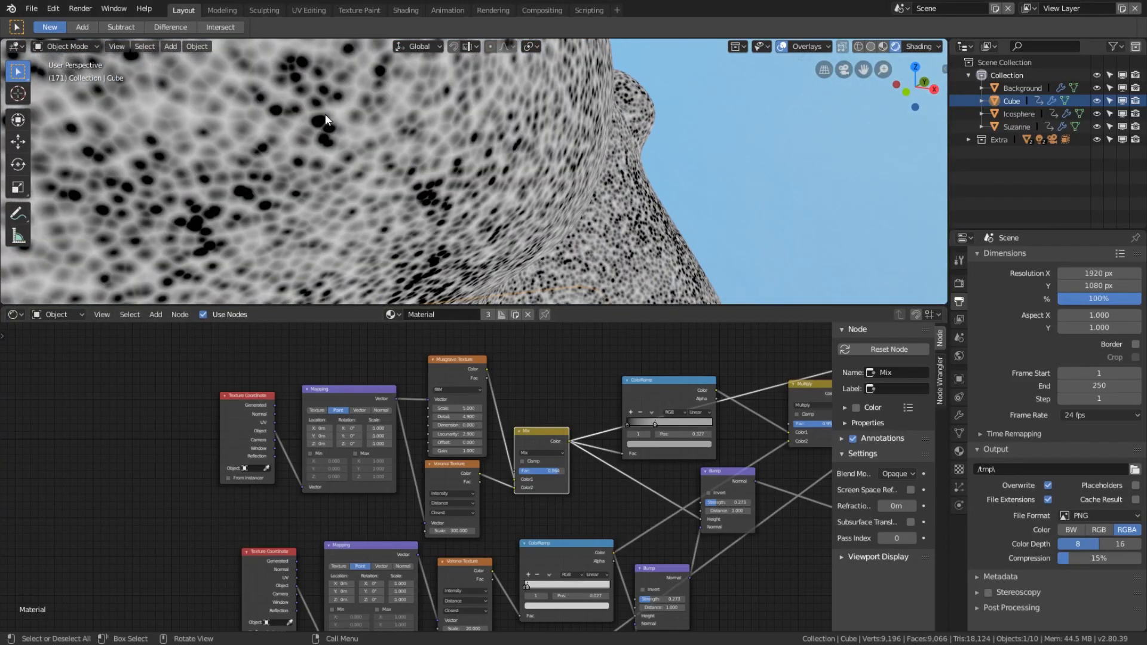
pyautogui.moveTo(407, 385); pyautogui.dragTo(519, 369, button='middle')
pyautogui.scroll(3, 518, 369)
pyautogui.scroll(-5, 471, 197)
pyautogui.moveTo(471, 197); pyautogui.dragTo(556, 246, button='middle')
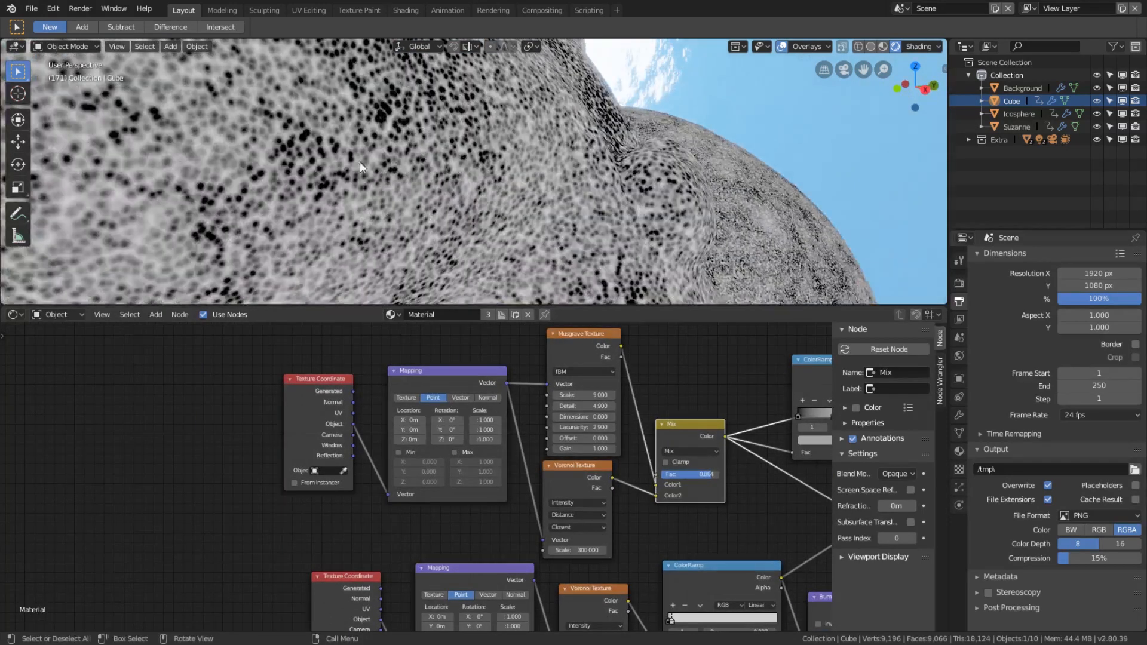
pyautogui.moveTo(383, 162); pyautogui.dragTo(362, 161, button='middle')
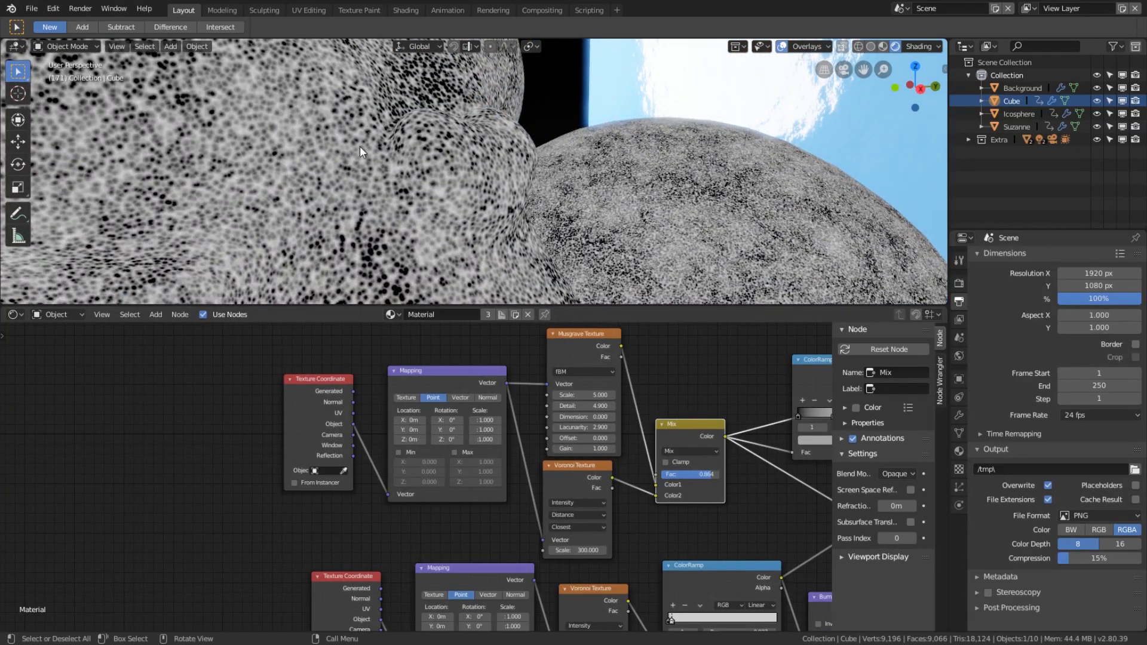
# Move the first chain's Texture Coordinate node away and insert a Noise Texture between it and the Mapping node
pyautogui.moveTo(346, 396); pyautogui.dragTo(503, 434, button='middle')
pyautogui.scroll(1, 504, 434)
pyautogui.moveTo(491, 434); pyautogui.dragTo(242, 469)
pyautogui.hotkey('shift', 'a')
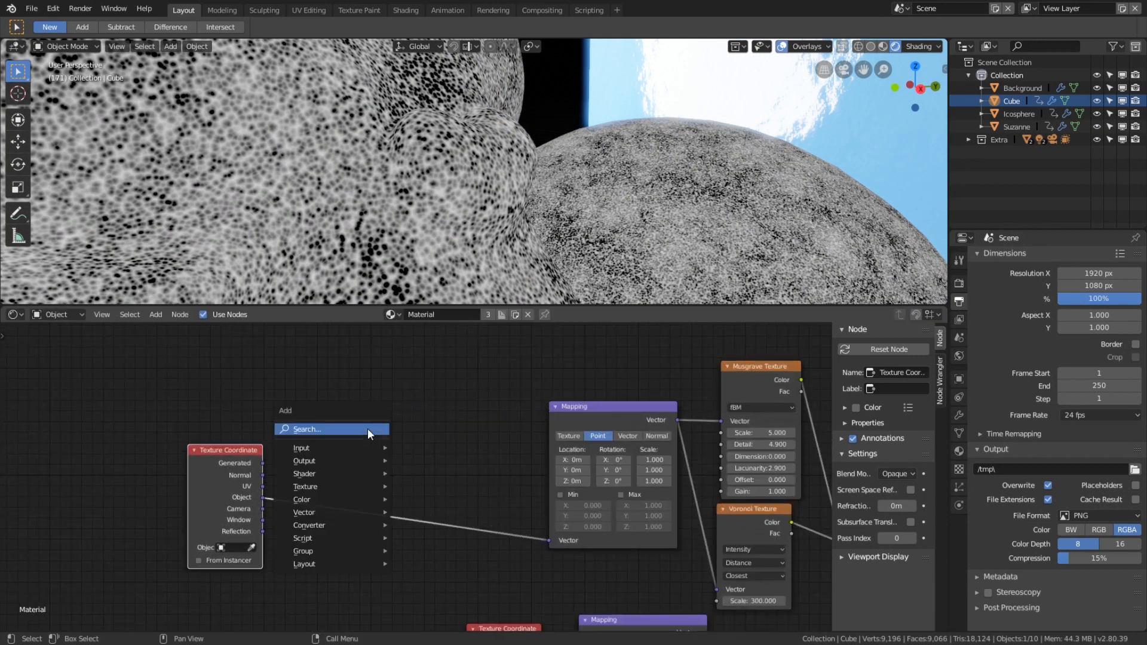
pyautogui.click(368, 429)
pyautogui.write('noise')
pyautogui.press('Return')
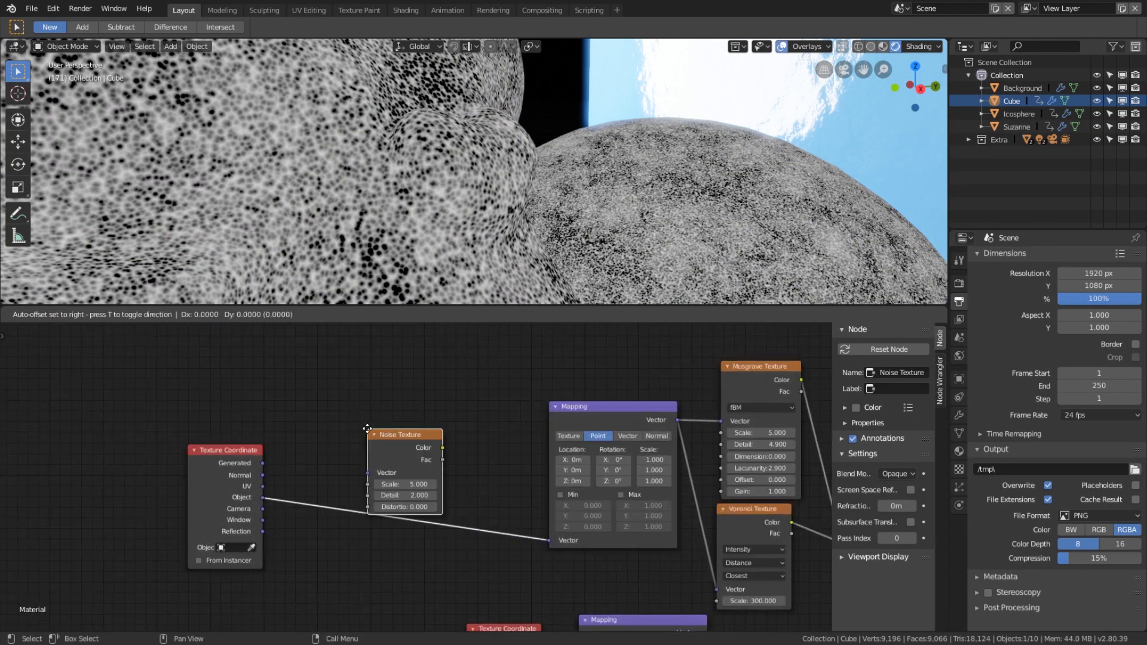
pyautogui.click(317, 447)
# Set the scale of the new Noise Texture to 300
pyautogui.scroll(-2, 478, 214)
pyautogui.moveTo(477, 214); pyautogui.dragTo(528, 208, button='middle')
pyautogui.moveTo(565, 480); pyautogui.dragTo(541, 447, button='middle')
pyautogui.scroll(1, 387, 484)
pyautogui.click(332, 469)
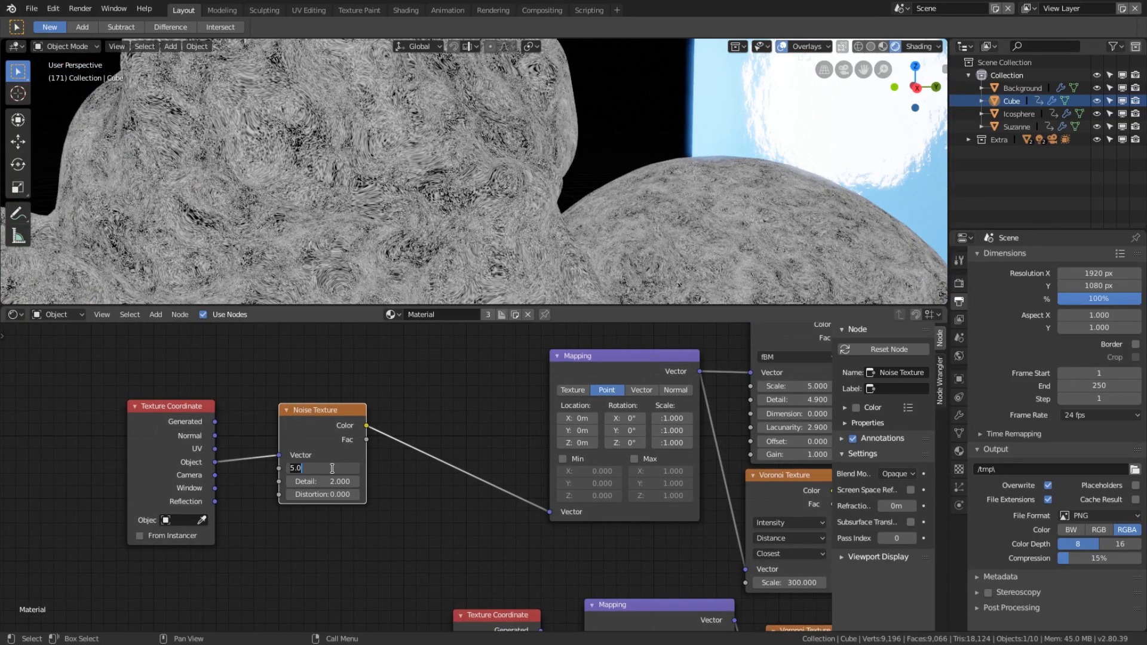
pyautogui.write('300')
pyautogui.press('Return')
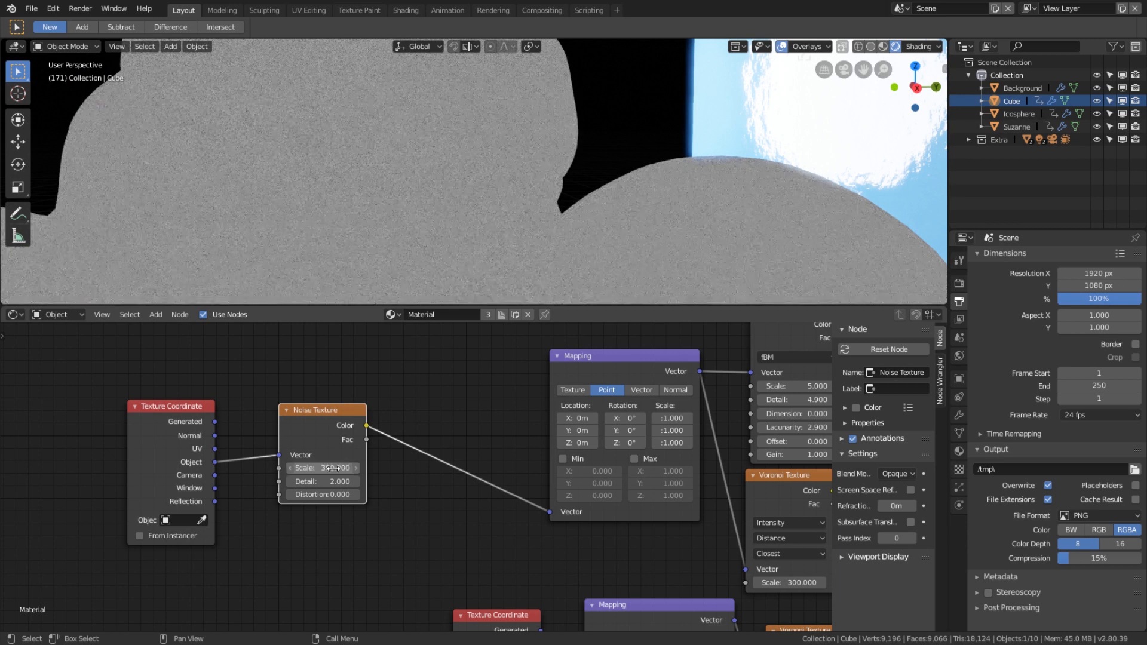
# Insert a MixRGB node between the Noise Texture and Mapping, and connect the Texture Coordinate's Object output to its Color2
pyautogui.hotkey('shift', 'a')
pyautogui.click(497, 391)
pyautogui.write('mix')
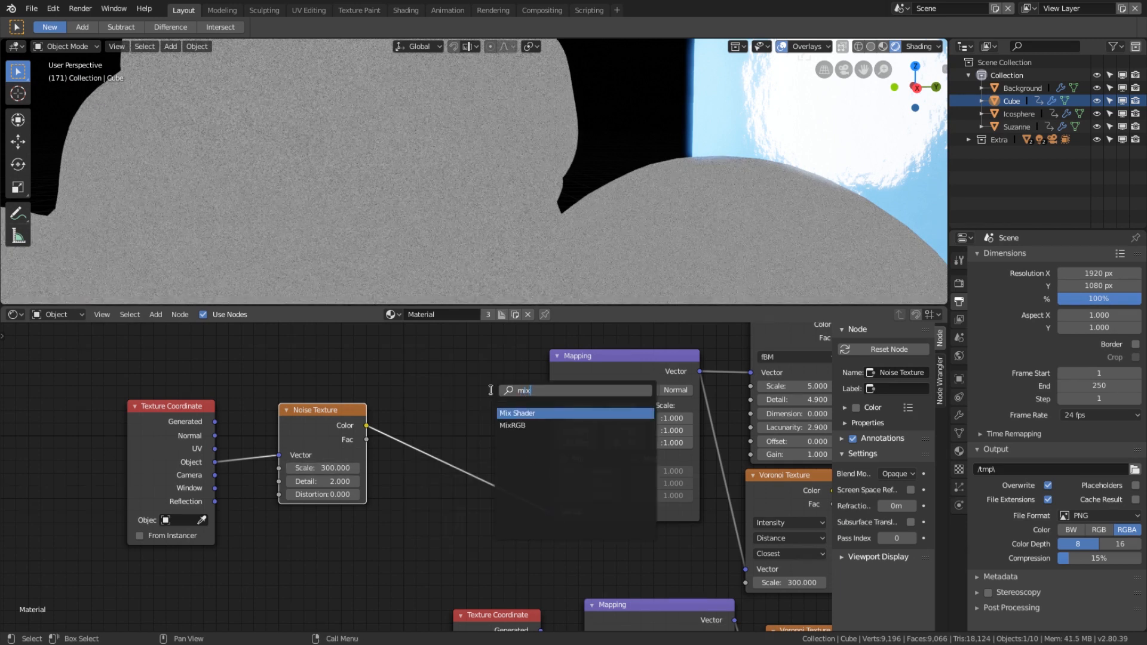
pyautogui.press('Return')
pyautogui.click(416, 404)
pyautogui.moveTo(215, 461)
pyautogui.mouseDown()
pyautogui.moveTo(305, 469)
pyautogui.moveTo(417, 501)
pyautogui.mouseUp()
# Set the Noise Texture's detail to 8.6 and the new Mix node's factor to 0.995
pyautogui.moveTo(480, 477); pyautogui.dragTo(502, 477)
pyautogui.moveTo(342, 481)
pyautogui.mouseDown()
pyautogui.moveTo(376, 481)
pyautogui.moveTo(342, 479)
pyautogui.mouseUp()
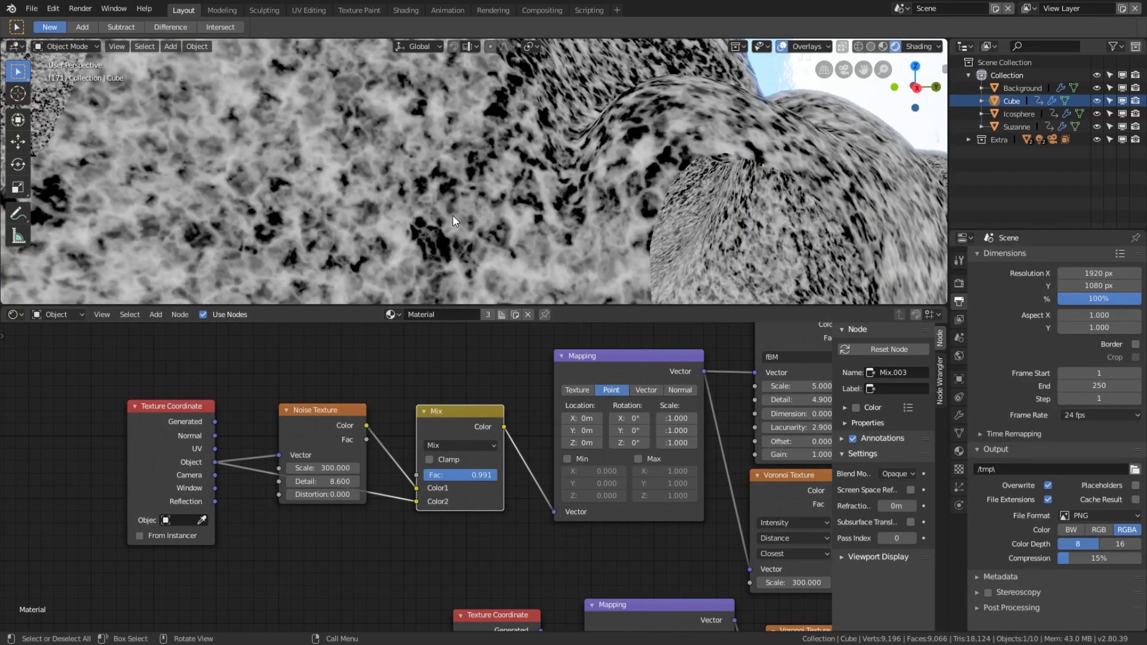
pyautogui.click(484, 474)
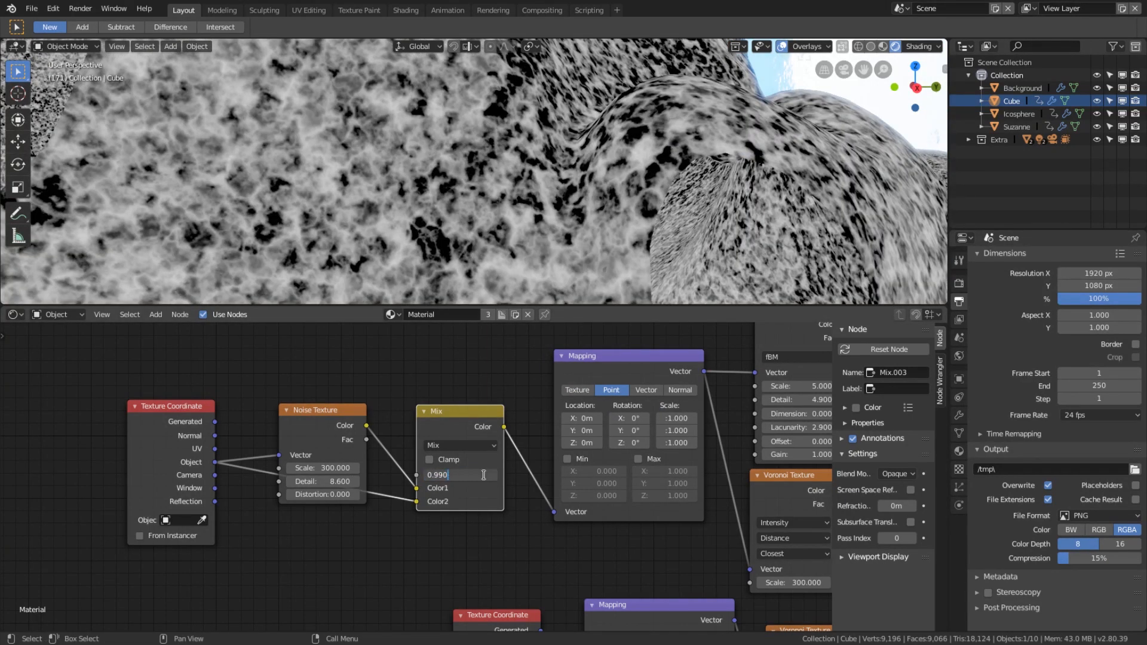
pyautogui.write('0.995')
pyautogui.press('Return')
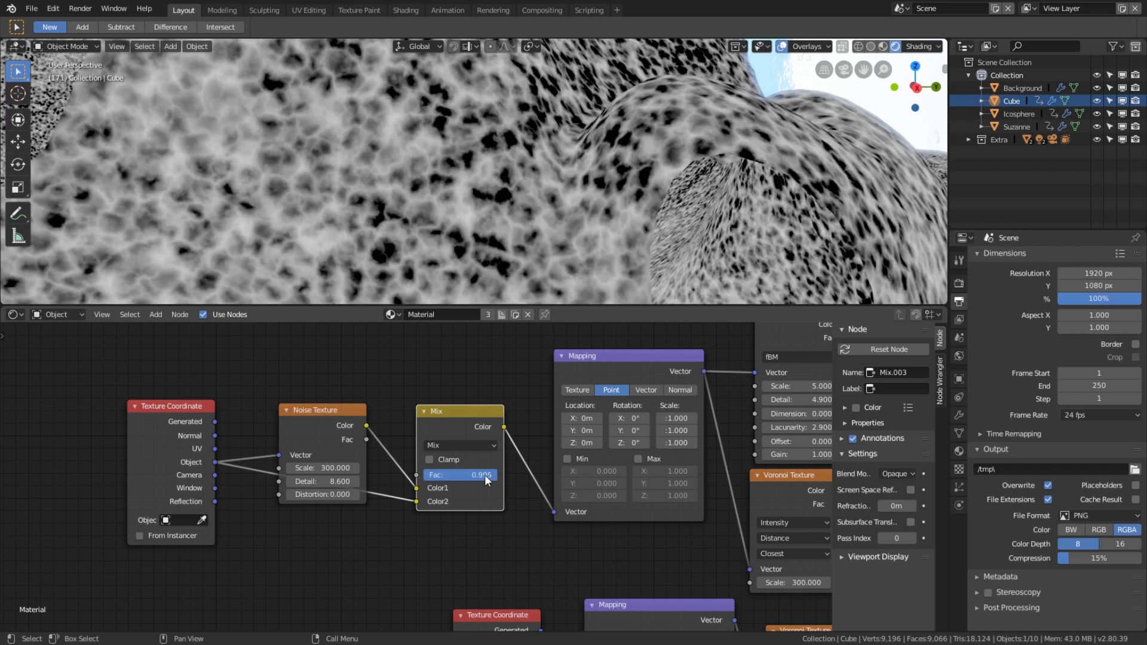
# Preview the full Principled BSDF shader and move the Material Output node clear of it
pyautogui.scroll(-2, 486, 275)
pyautogui.scroll(-2, 582, 446)
pyautogui.scroll(-5, 581, 446)
pyautogui.moveTo(746, 468); pyautogui.dragTo(420, 437, button='middle')
pyautogui.moveTo(680, 425); pyautogui.dragTo(571, 461, button='middle')
pyautogui.keyDown('ctrl'); pyautogui.keyDown('shift'); pyautogui.click(619, 412); pyautogui.keyUp('shift'); pyautogui.keyUp('ctrl')
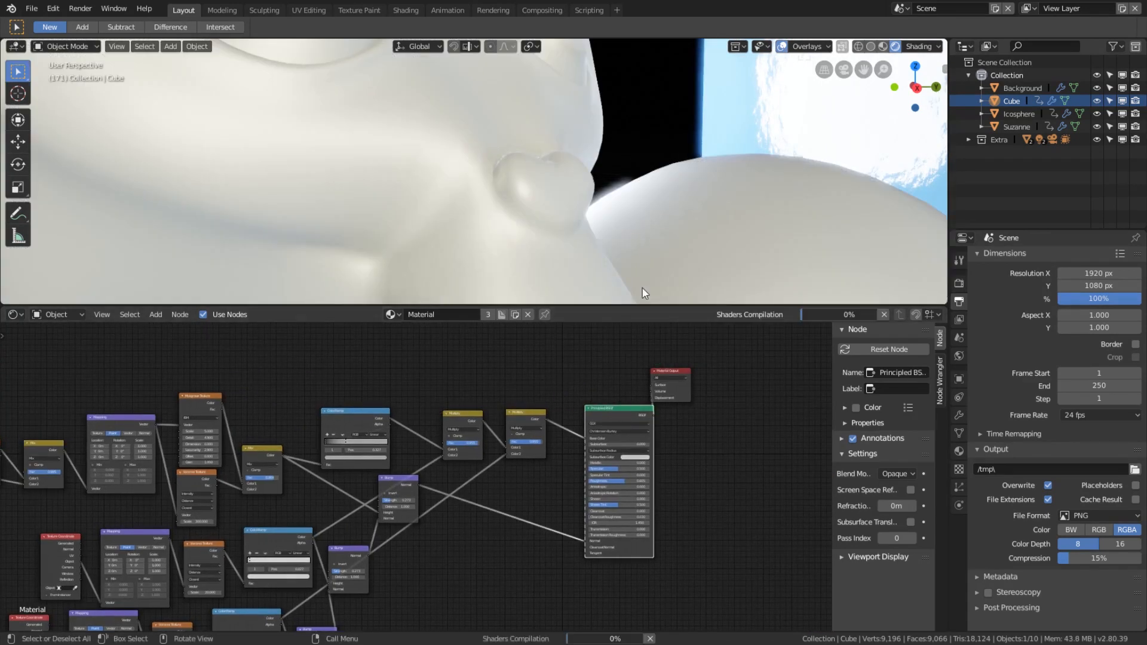
pyautogui.scroll(1, 662, 376)
pyautogui.scroll(1, 740, 347)
pyautogui.scroll(1, 744, 353)
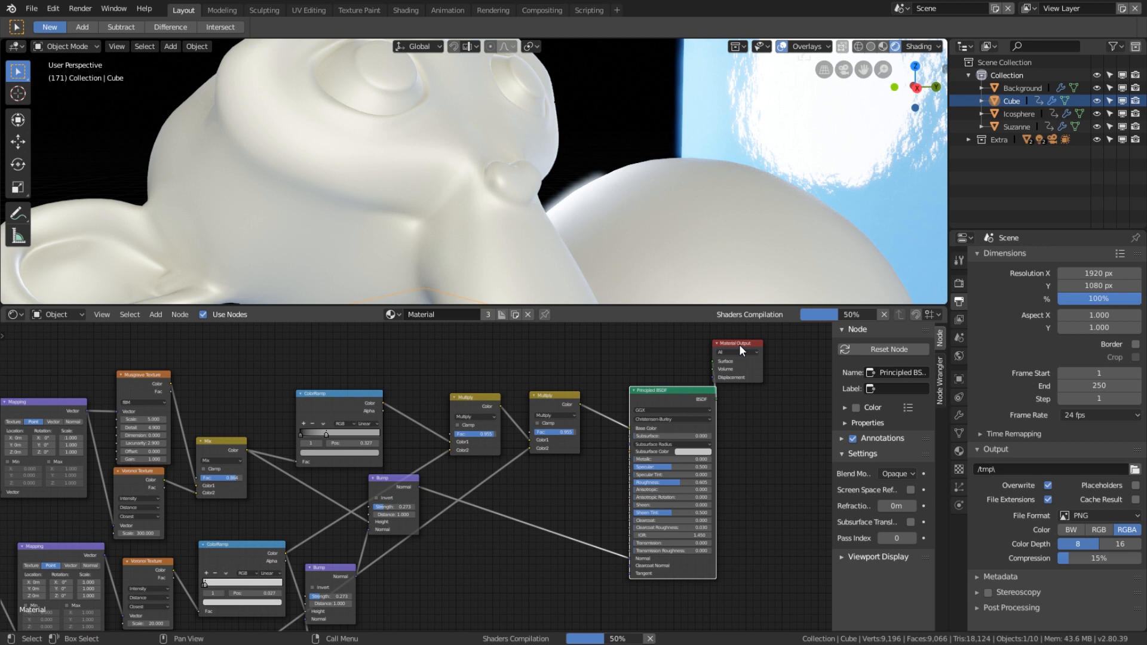
pyautogui.moveTo(739, 350); pyautogui.dragTo(779, 387)
# Return to the camera view, advance the animation, and inspect the distorted speckles up close
pyautogui.press('KP_0')
pyautogui.scroll(-6, 661, 235)
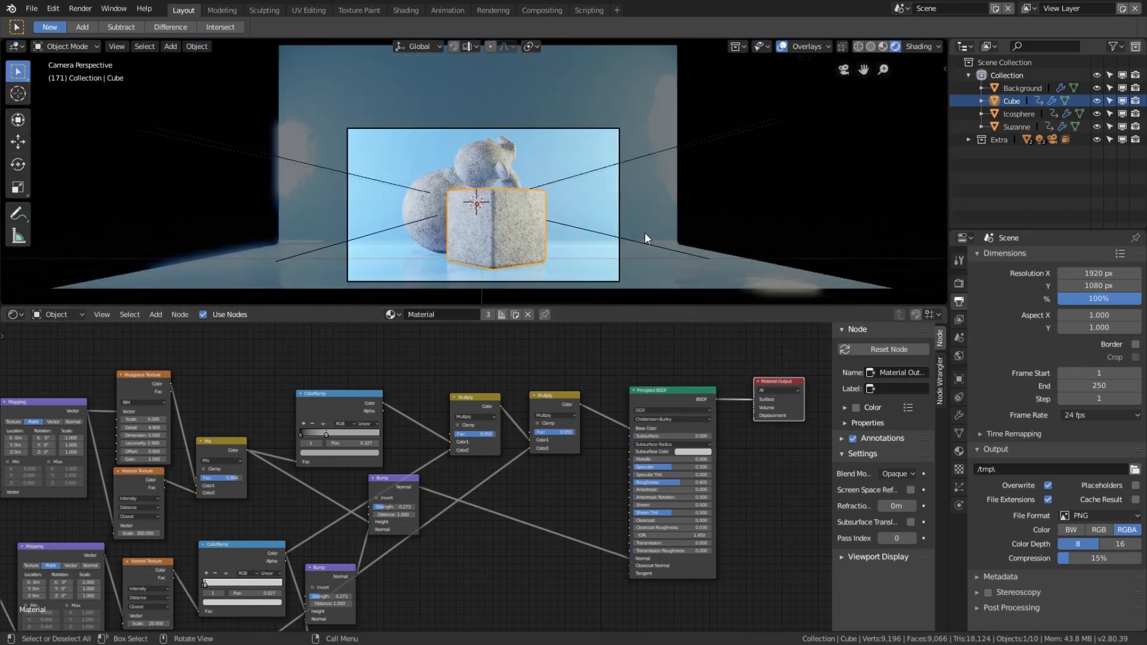
pyautogui.scroll(4, 644, 235)
pyautogui.press('space')
pyautogui.scroll(10, 643, 235)
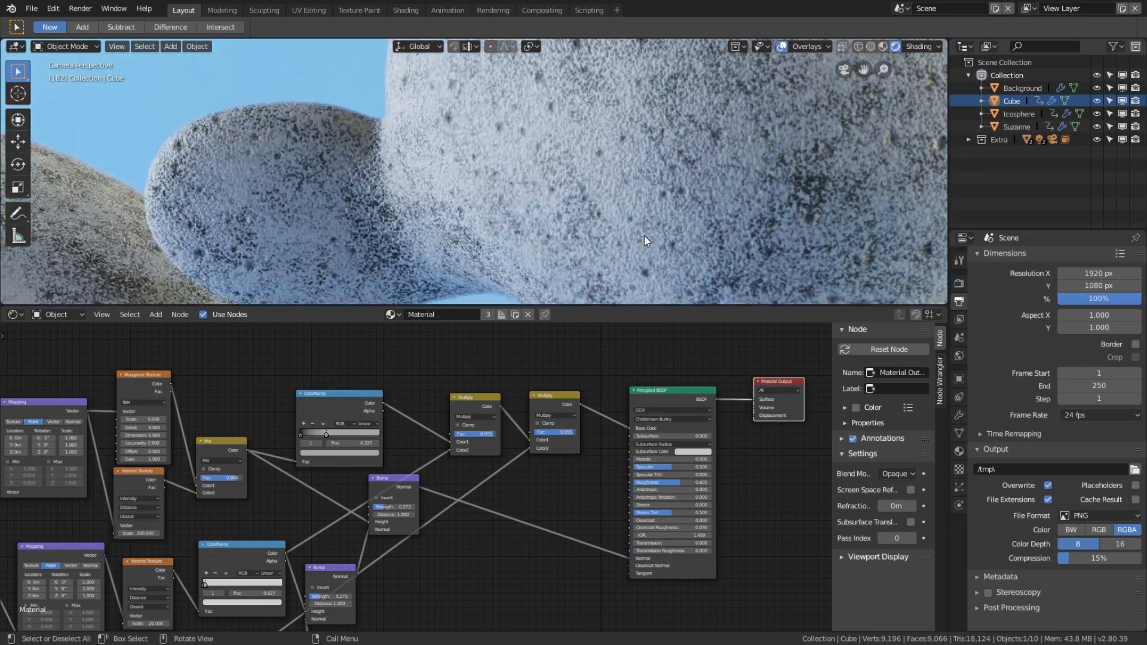
pyautogui.scroll(8, 350, 511)
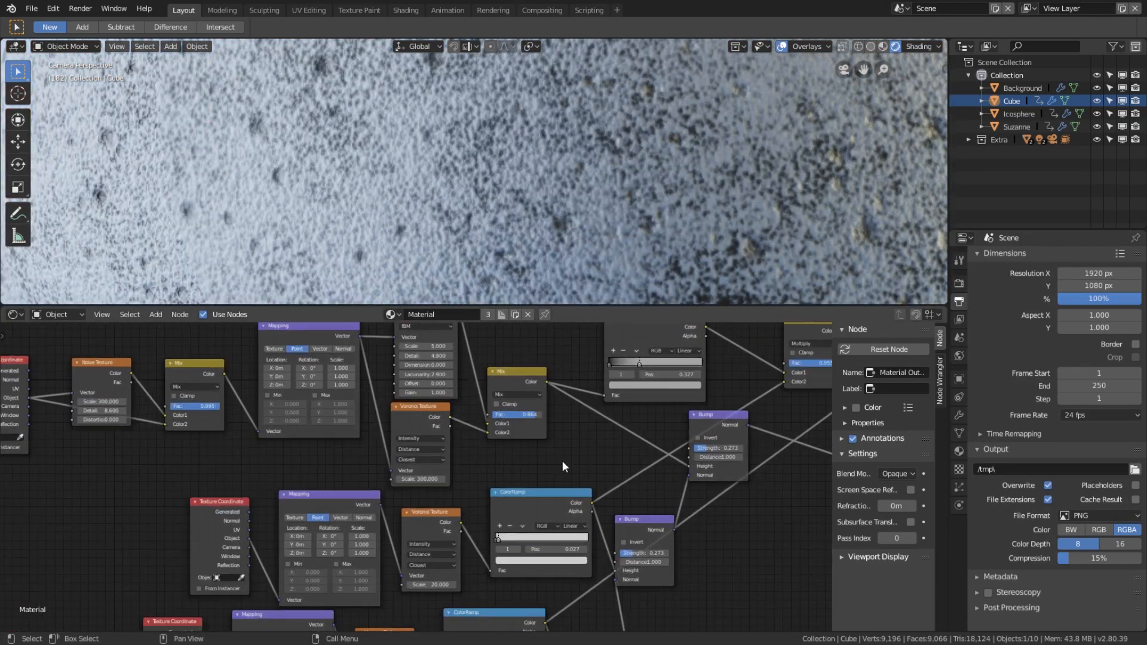
# Set the factor of the Mix node behind the Noise Texture to 0.990 and check the roughened speckles on the surface
pyautogui.scroll(4, 489, 424)
pyautogui.click(513, 430)
pyautogui.click(513, 430)
pyautogui.press('Return')
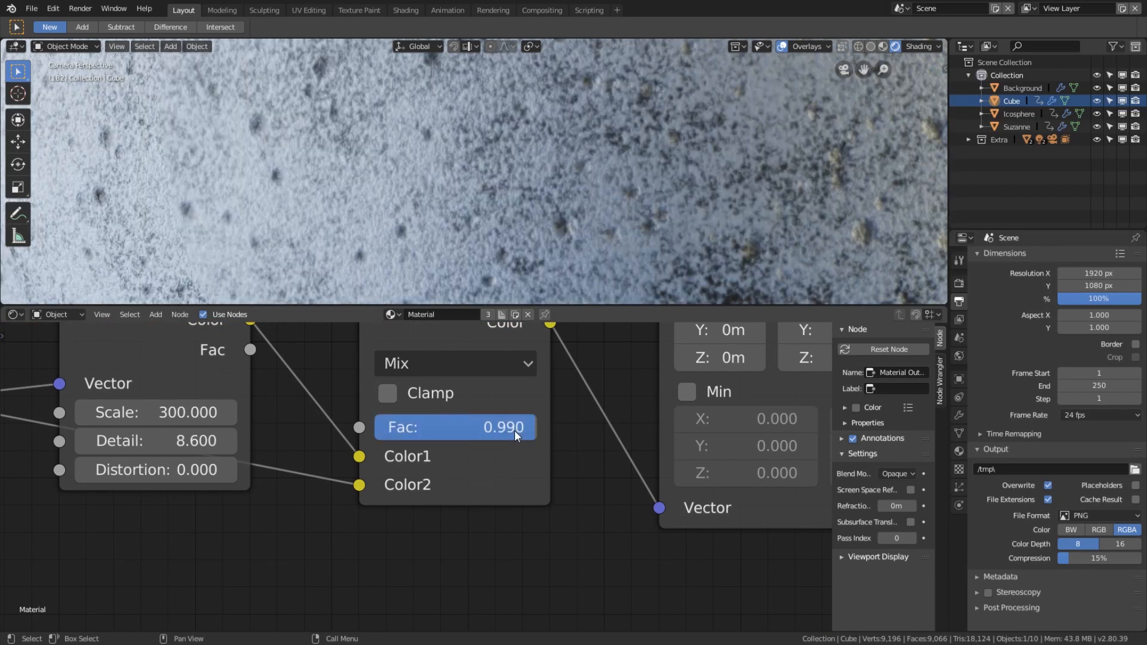
pyautogui.scroll(-5, 620, 204)
pyautogui.keyDown('shift'); pyautogui.moveTo(682, 163); pyautogui.dragTo(558, 192, button='middle'); pyautogui.keyUp('shift')
pyautogui.scroll(4, 558, 192)
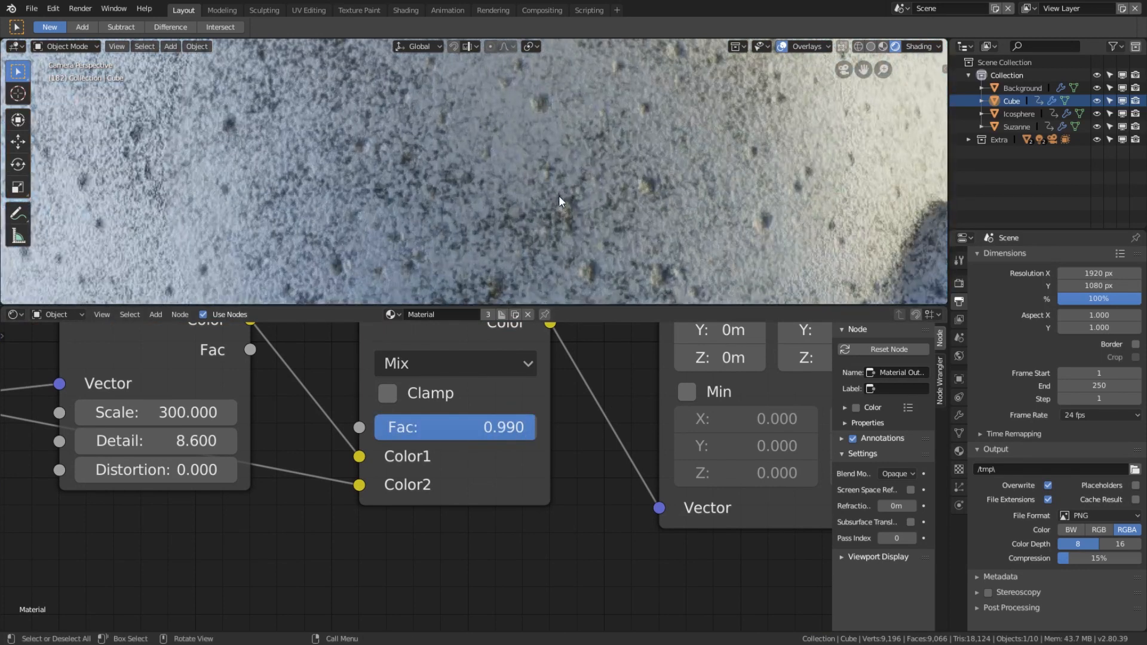
pyautogui.scroll(-5, 560, 202)
pyautogui.scroll(-6, 582, 473)
# Move the scale-20 Voronoi chain's Texture Coordinate away from its Mapping and place duplicates of the Noise Texture and Mix nodes in the gap
pyautogui.scroll(-9, 582, 472)
pyautogui.moveTo(637, 526); pyautogui.dragTo(538, 433, button='middle')
pyautogui.scroll(3, 525, 436)
pyautogui.moveTo(437, 466); pyautogui.dragTo(237, 476)
pyautogui.scroll(-4, 251, 388)
pyautogui.moveTo(255, 379); pyautogui.dragTo(385, 439, button='middle')
pyautogui.moveTo(496, 450); pyautogui.dragTo(390, 374)
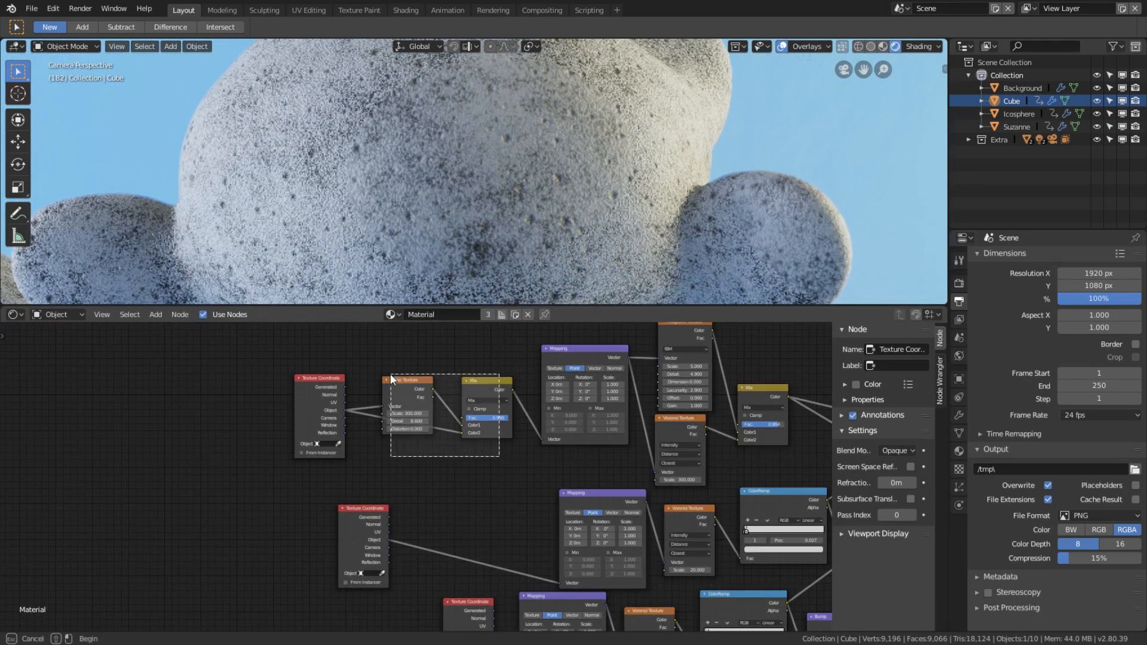
pyautogui.hotkey('shift', 'd')
pyautogui.click(409, 497)
# Connect the Texture Coordinate's Object output to the copied Noise Texture's Vector and Mix's Color2, and the Mix's output to the Mapping's Vector
pyautogui.scroll(3, 465, 496)
pyautogui.moveTo(346, 487); pyautogui.dragTo(518, 518)
pyautogui.click(594, 441)
pyautogui.moveTo(596, 441); pyautogui.dragTo(639, 563)
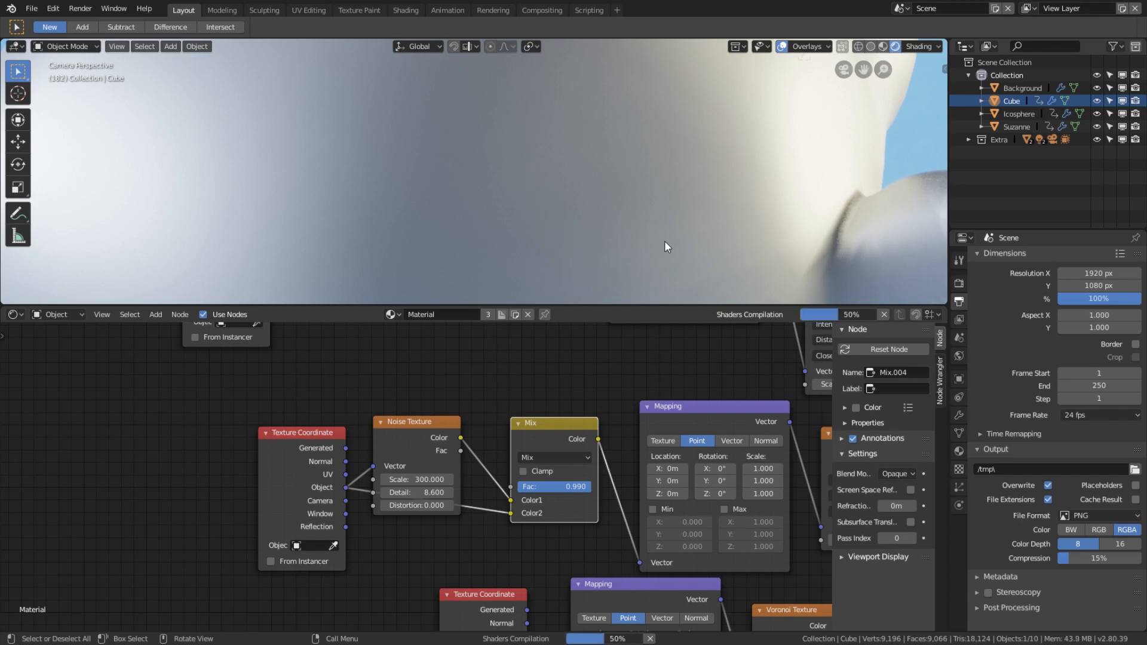
pyautogui.scroll(-4, 662, 419)
pyautogui.moveTo(681, 420); pyautogui.dragTo(506, 414, button='middle')
pyautogui.scroll(1, 507, 414)
pyautogui.scroll(1, 370, 477)
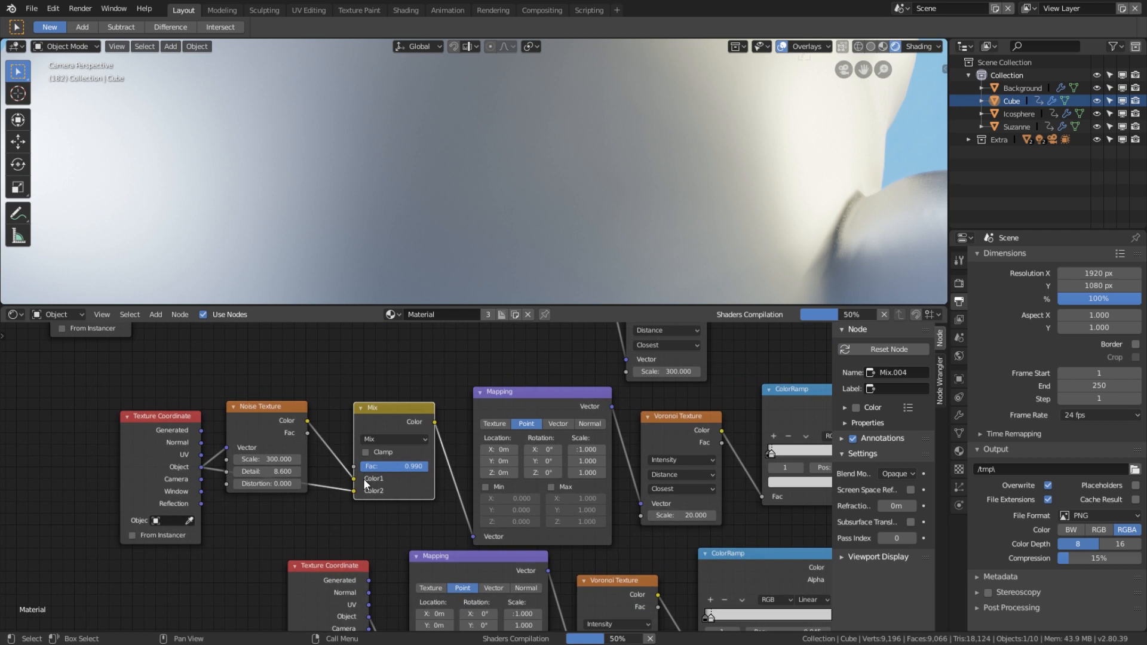
# Set the copied Noise Texture's scale to 20 and the factor of its Mix node to 0.954
pyautogui.scroll(1, 707, 496)
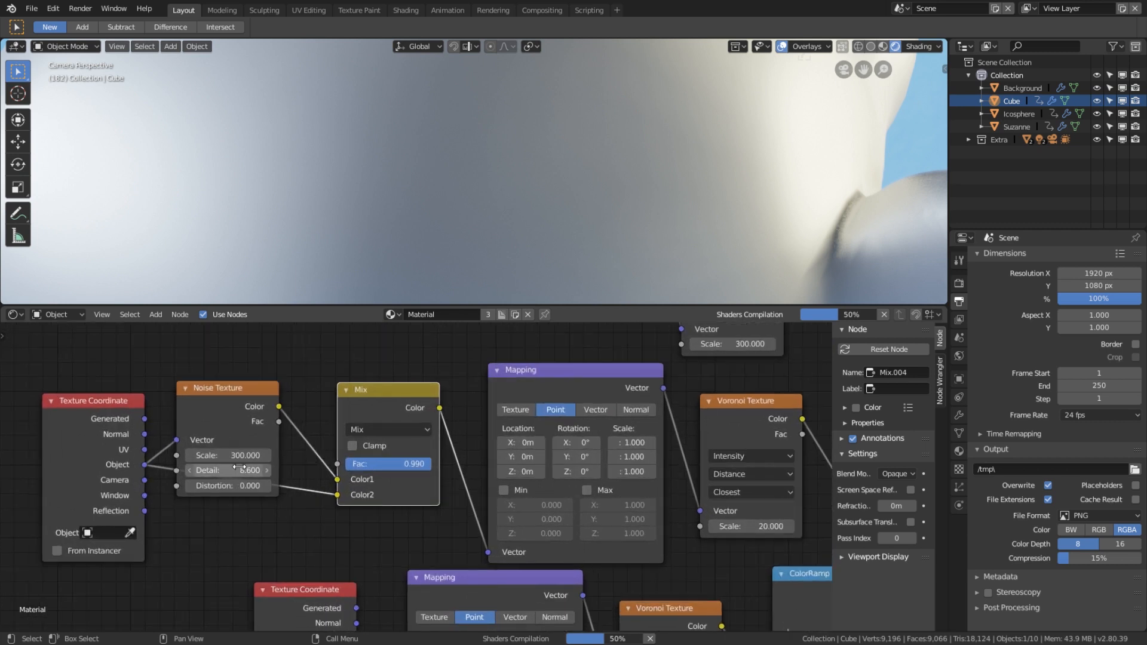
pyautogui.click(237, 458)
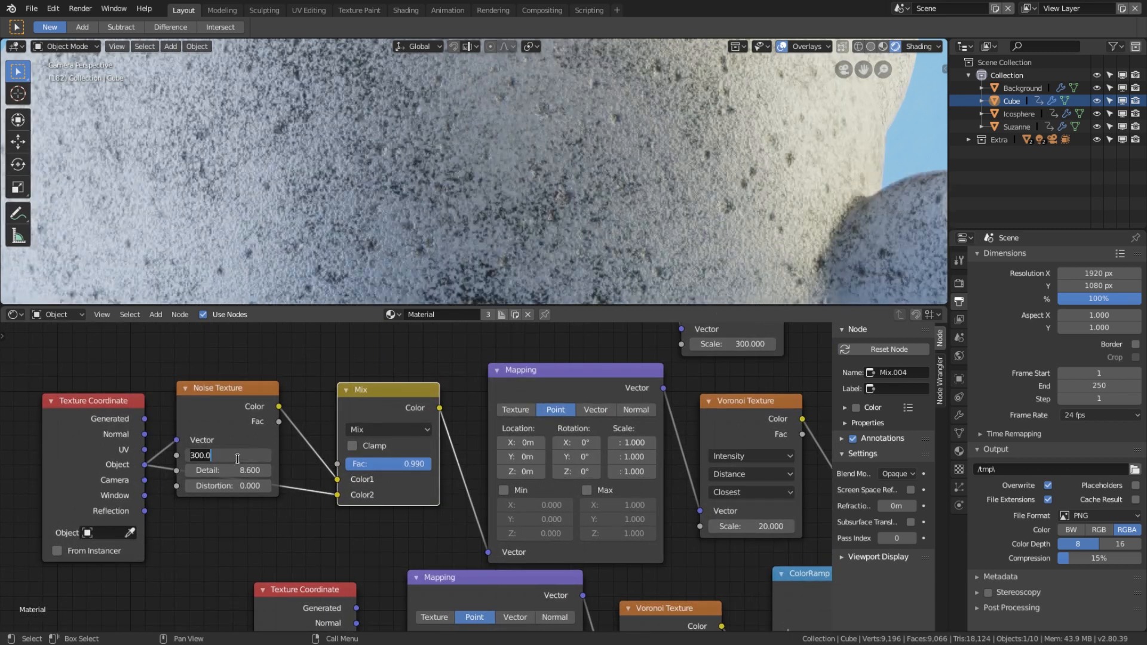
pyautogui.write('20')
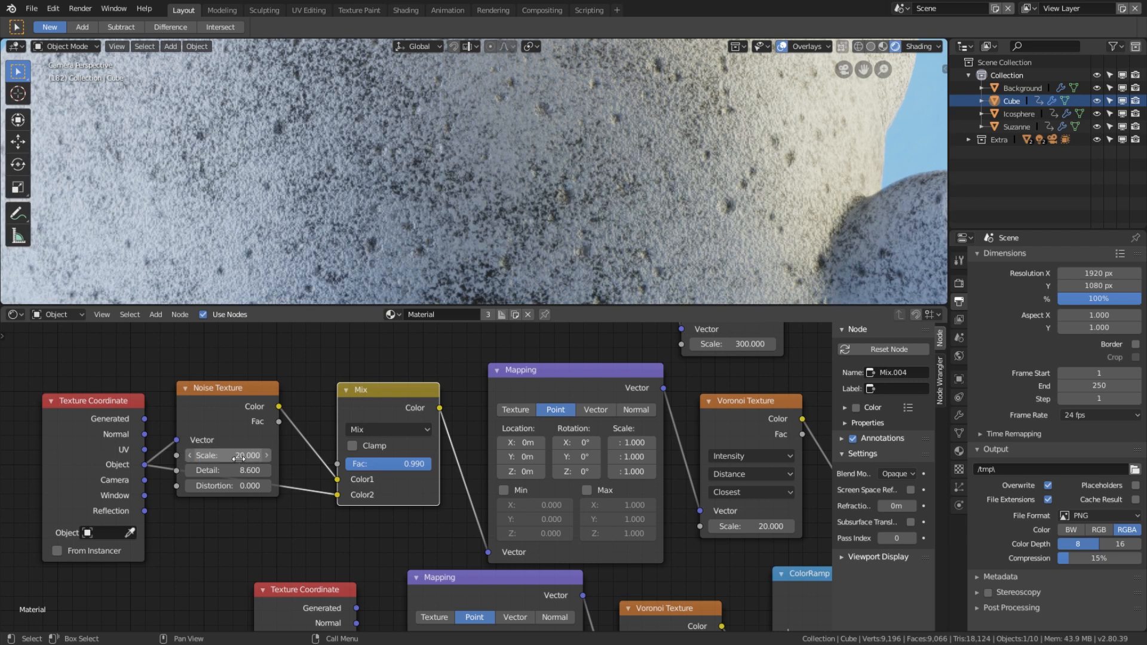
pyautogui.press('Return')
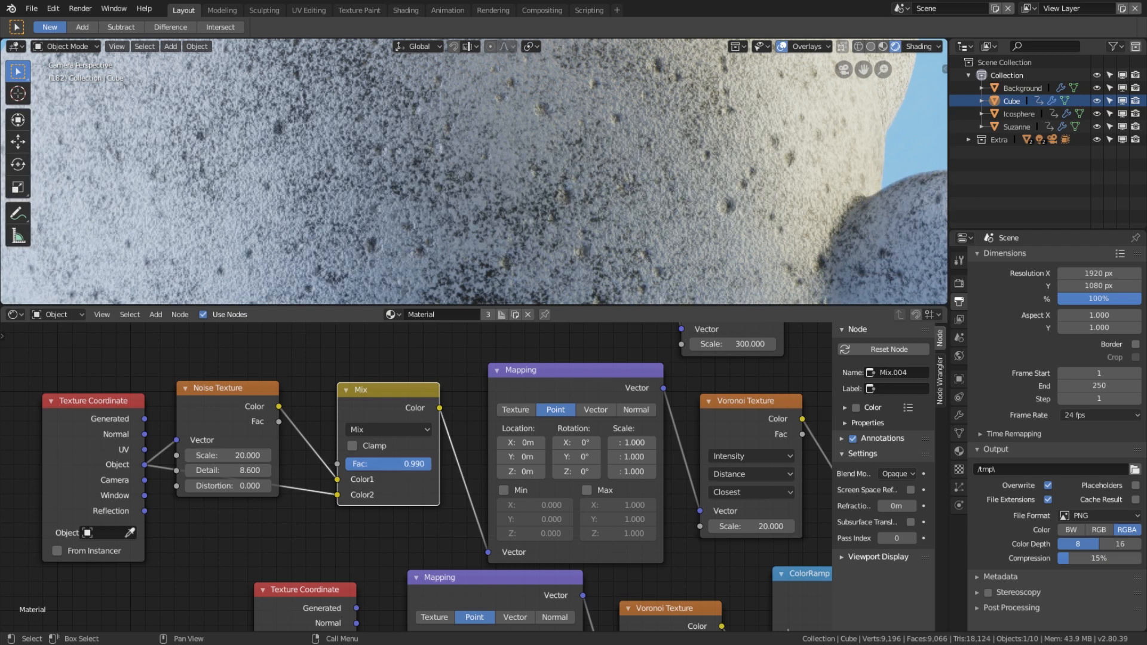
pyautogui.moveTo(388, 464); pyautogui.dragTo(381, 463)
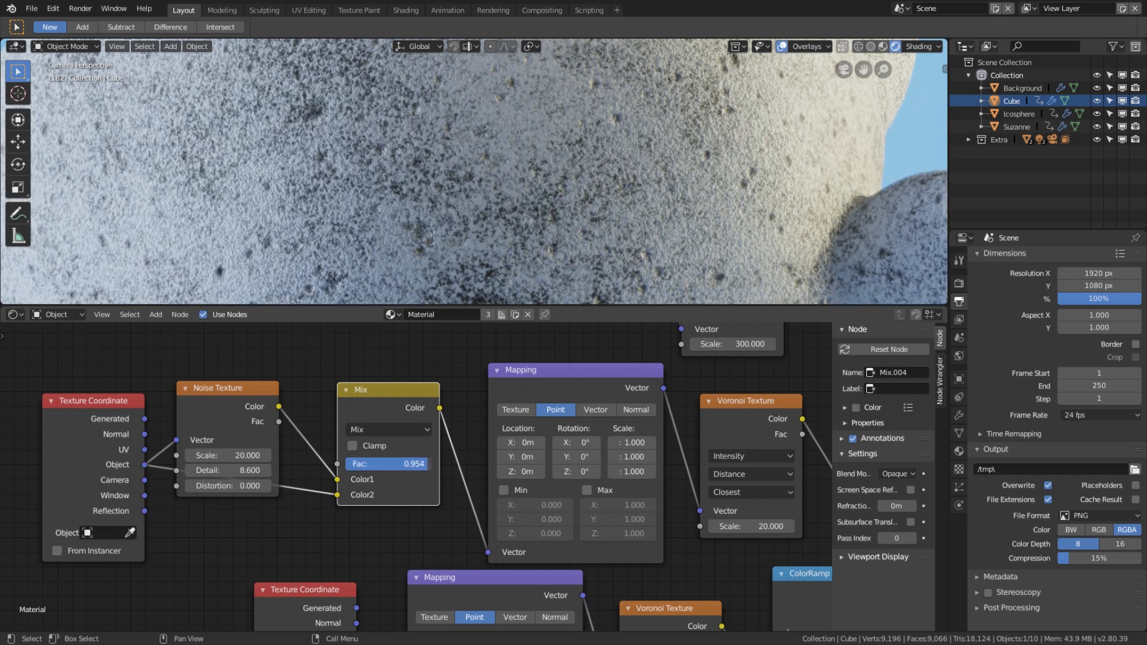
# Move the scale-40 Voronoi chain's Texture Coordinate away from its Mapping to open a gap
pyautogui.scroll(-6, 391, 461)
pyautogui.scroll(-5, 457, 251)
pyautogui.scroll(-4, 364, 513)
pyautogui.moveTo(361, 530); pyautogui.dragTo(433, 443, button='middle')
pyautogui.scroll(3, 434, 443)
pyautogui.click(434, 444)
pyautogui.moveTo(434, 442); pyautogui.dragTo(286, 466)
# Duplicate the Noise Texture and Mix nodes of the scale-20 chain into the gap of the scale-40 chain
pyautogui.scroll(-2, 397, 425)
pyautogui.moveTo(397, 425); pyautogui.dragTo(417, 458, button='middle')
pyautogui.scroll(2, 418, 458)
pyautogui.click(415, 360)
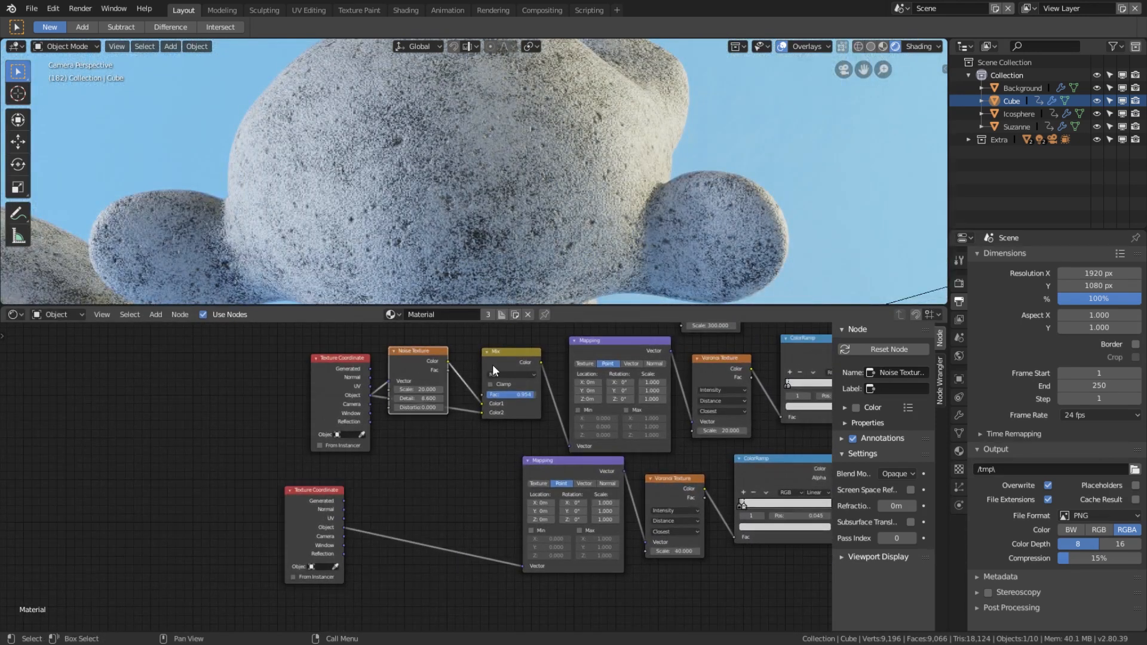
pyautogui.keyDown('shift'); pyautogui.click(499, 362); pyautogui.keyUp('shift')
pyautogui.hotkey('shift', 'd')
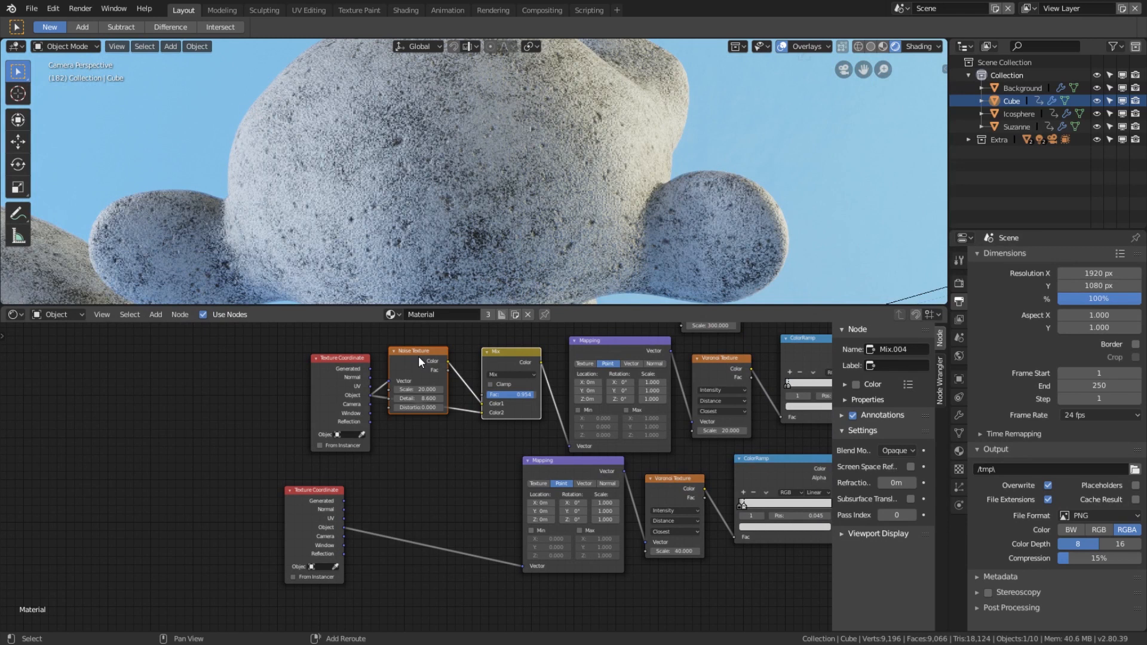
pyautogui.click(387, 485)
pyautogui.scroll(2, 387, 485)
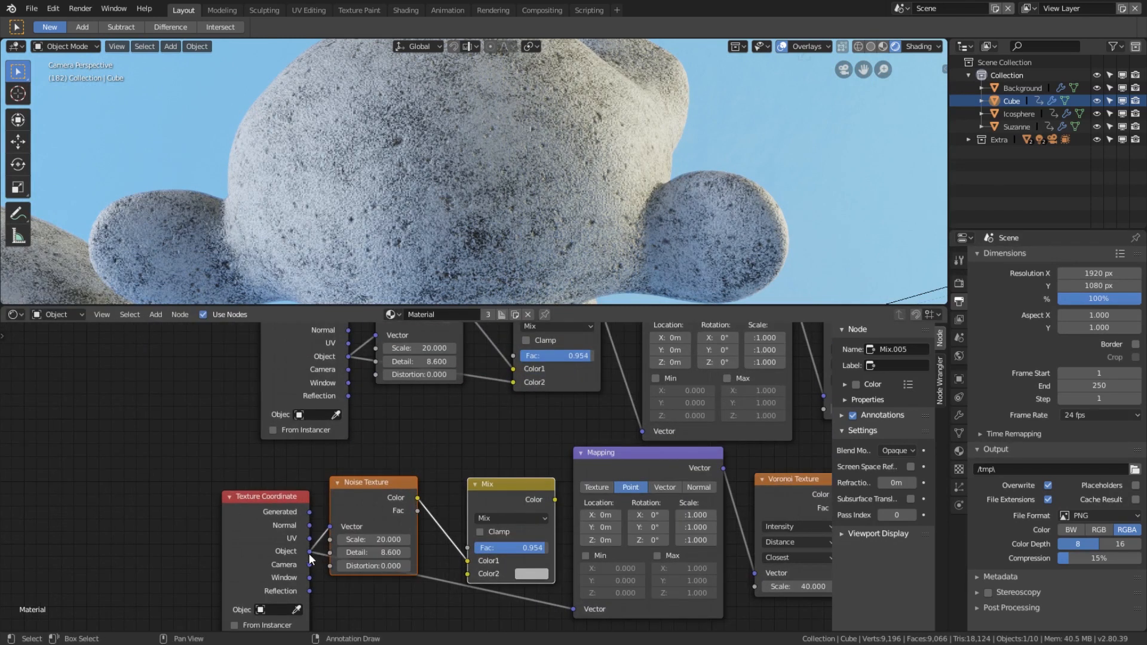
# Feed the Object output into the copied Noise Texture and Mix's Color2, link the Mix to the Mapping's Vector, and space the nodes apart
pyautogui.moveTo(309, 553); pyautogui.dragTo(464, 572)
pyautogui.moveTo(555, 499); pyautogui.dragTo(573, 609)
pyautogui.scroll(1, 597, 478)
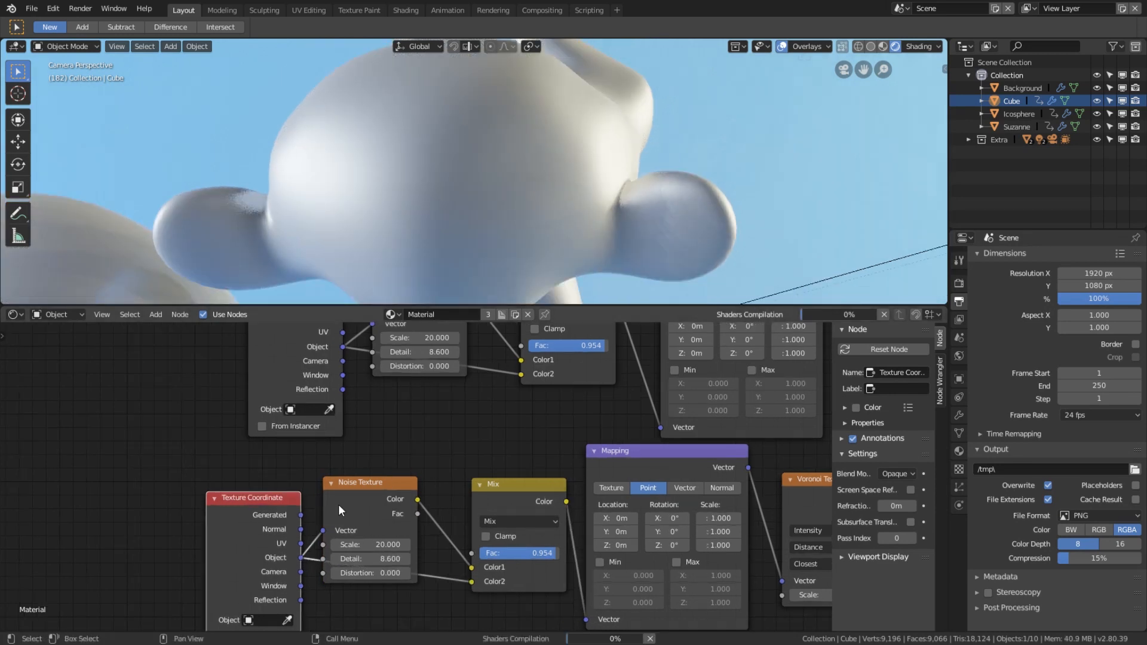
pyautogui.moveTo(336, 512); pyautogui.dragTo(364, 481)
pyautogui.moveTo(255, 514); pyautogui.dragTo(246, 528)
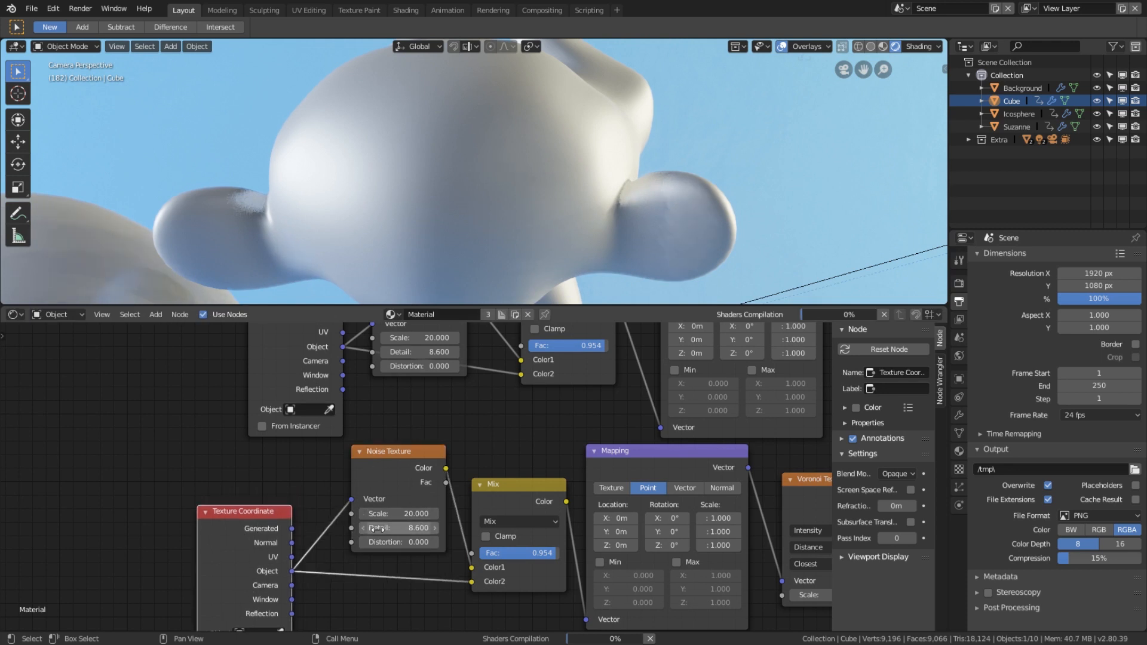
# Set the scale of the Noise Texture in the scale-40 Voronoi chain to 40
pyautogui.scroll(-4, 486, 485)
pyautogui.moveTo(433, 363); pyautogui.dragTo(427, 442, button='middle')
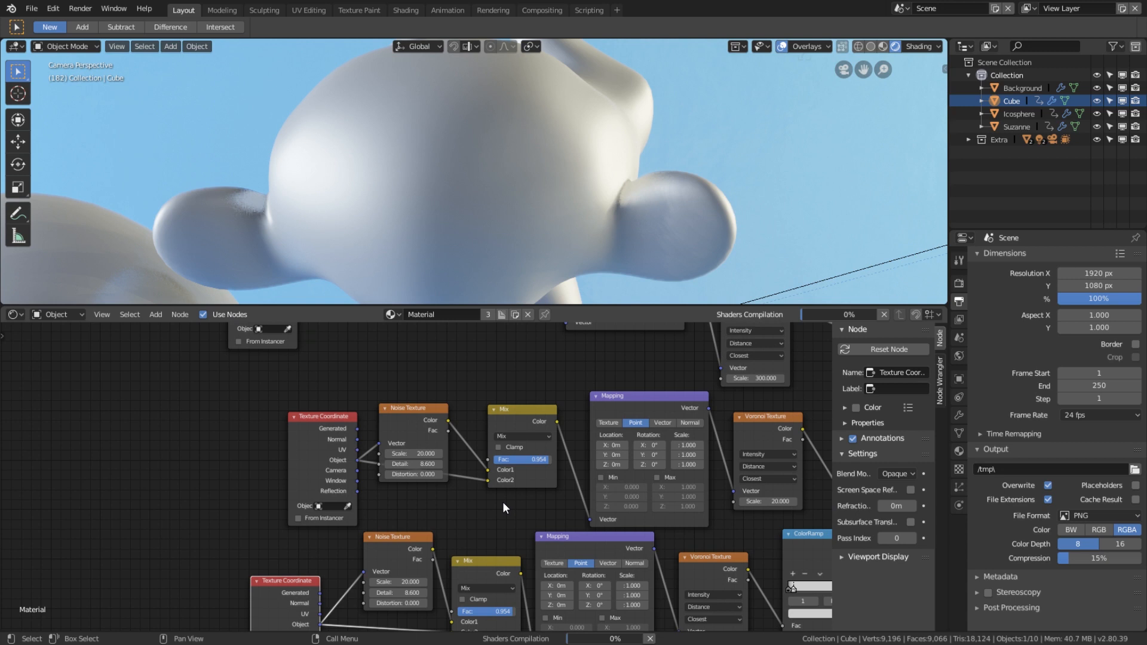
pyautogui.click(415, 477)
pyautogui.scroll(2, 504, 503)
pyautogui.scroll(-1, 504, 503)
pyautogui.moveTo(504, 503); pyautogui.dragTo(447, 378, button='middle')
pyautogui.scroll(4, 447, 378)
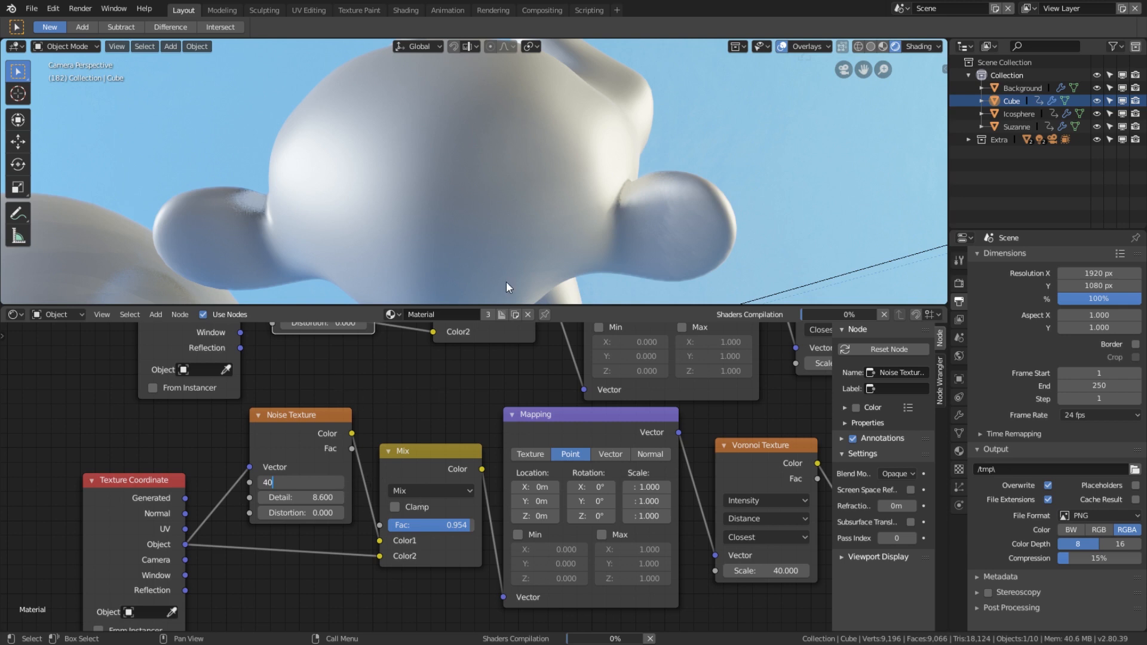
pyautogui.press('Return')
# Inspect the distorted speckles close up and from afar, then play the animation to frame 238 to view them on the sphere
pyautogui.scroll(2, 517, 272)
pyautogui.scroll(3, 535, 251)
pyautogui.scroll(2, 539, 245)
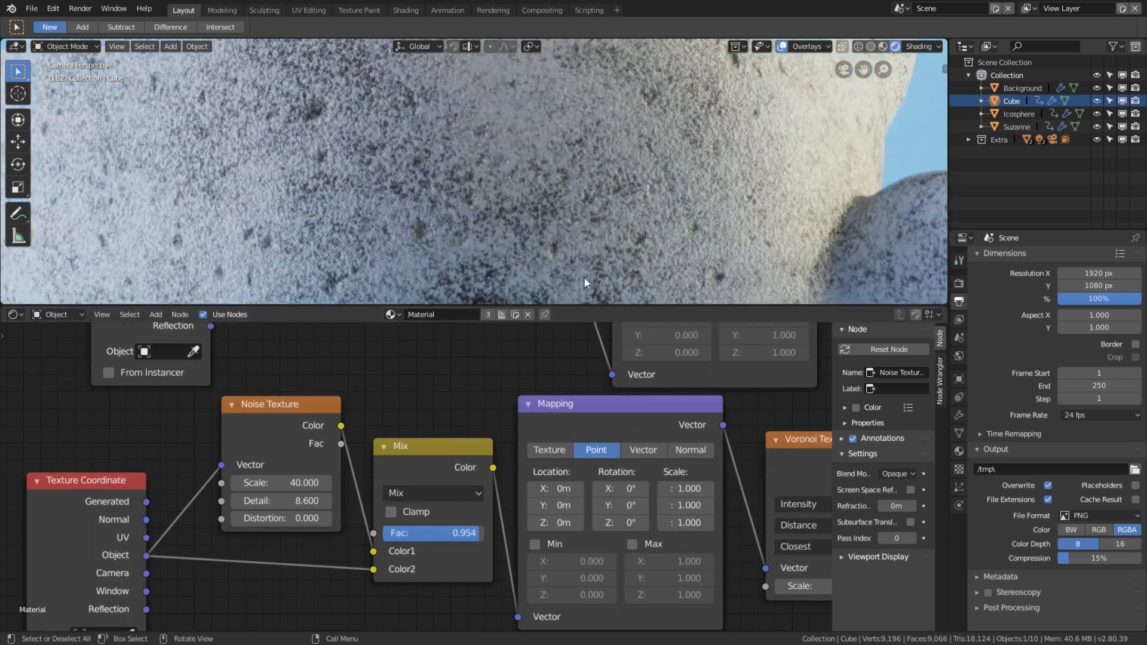
pyautogui.scroll(-6, 583, 277)
pyautogui.scroll(-3, 589, 256)
pyautogui.scroll(6, 588, 255)
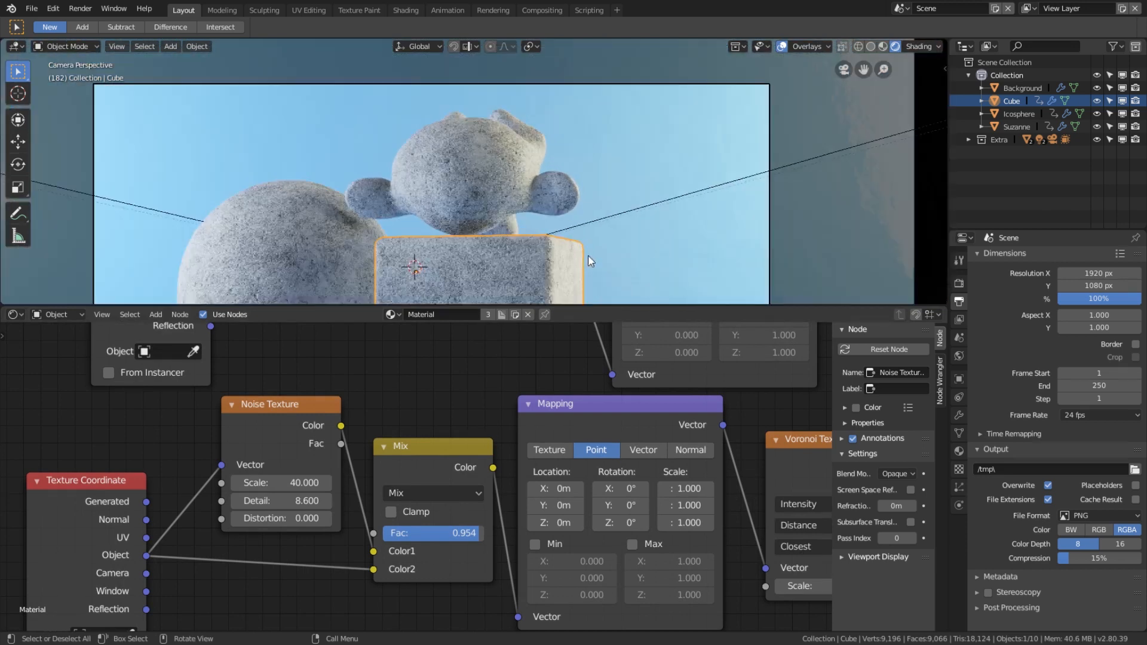
pyautogui.press('space')
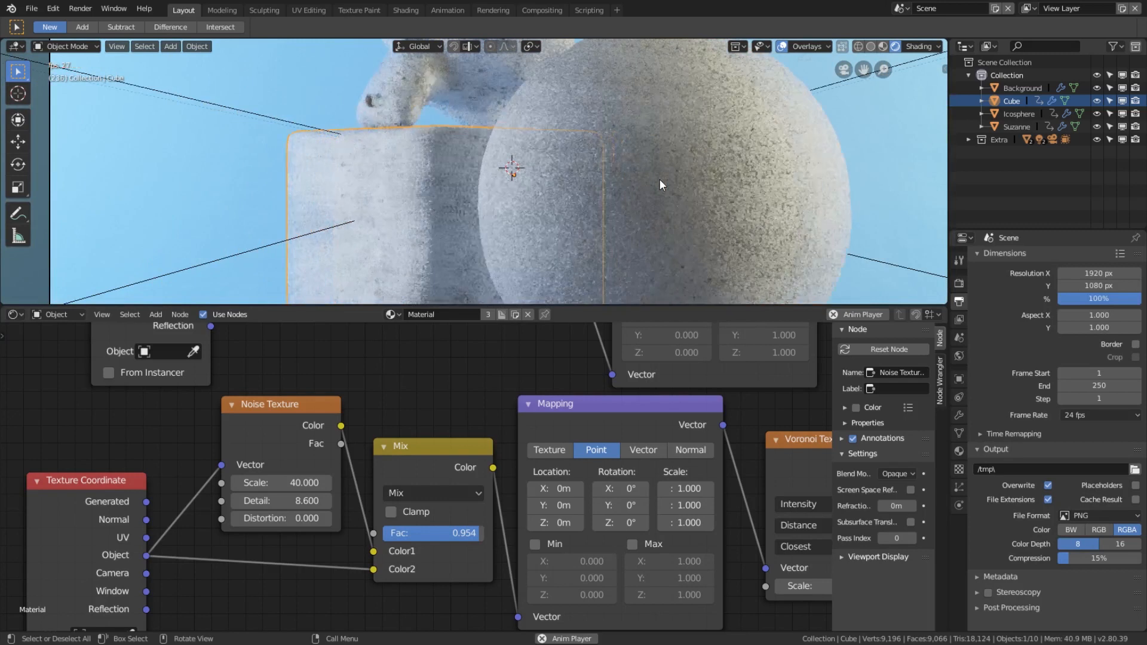
pyautogui.press('space')
# Set the Principled BSDF's roughness to 0.438 and check the surface from the camera and from another angle
pyautogui.scroll(-2, 657, 394)
pyautogui.scroll(-6, 656, 394)
pyautogui.moveTo(720, 423); pyautogui.dragTo(412, 493, button='middle')
pyautogui.moveTo(687, 433); pyautogui.dragTo(369, 535, button='middle')
pyautogui.scroll(2, 368, 535)
pyautogui.scroll(5, 526, 425)
pyautogui.moveTo(553, 430); pyautogui.dragTo(452, 500, button='middle')
pyautogui.scroll(1, 451, 499)
pyautogui.moveTo(657, 480); pyautogui.dragTo(613, 480)
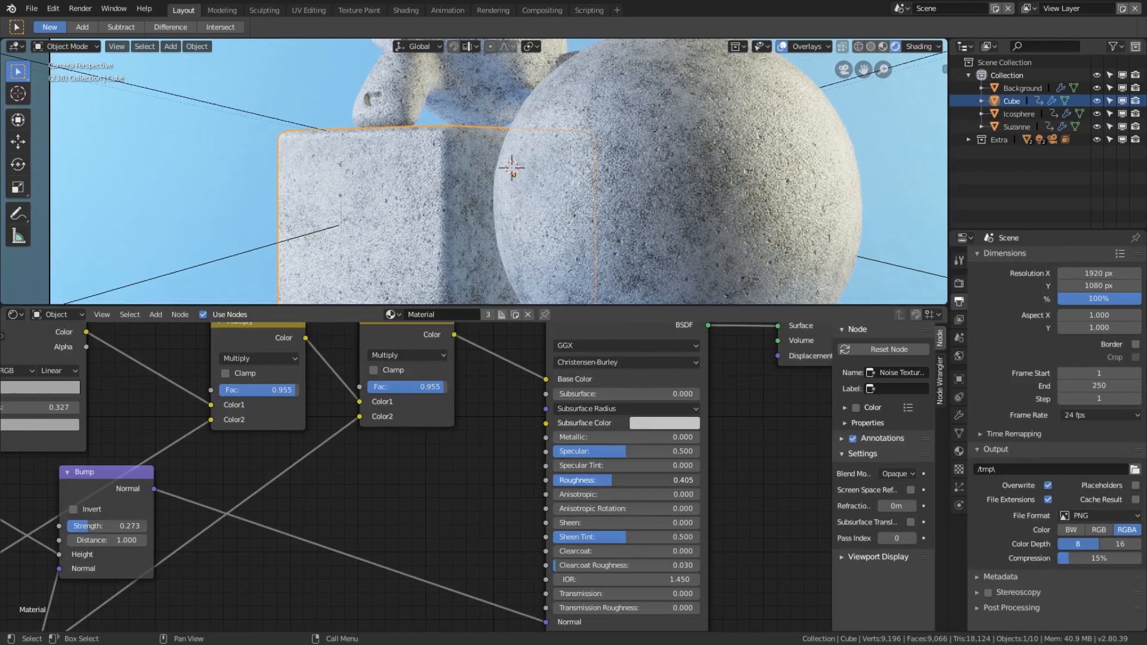
pyautogui.scroll(-5, 726, 233)
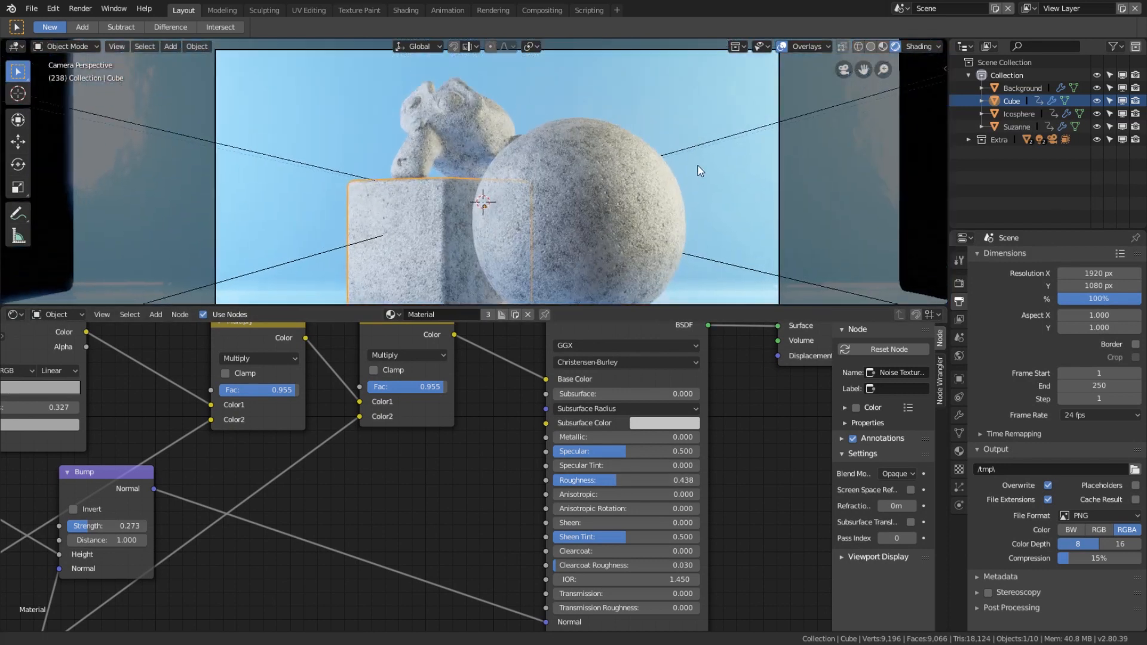
pyautogui.scroll(6, 697, 164)
pyautogui.moveTo(697, 163); pyautogui.dragTo(647, 220, button='middle')
pyautogui.scroll(3, 723, 209)
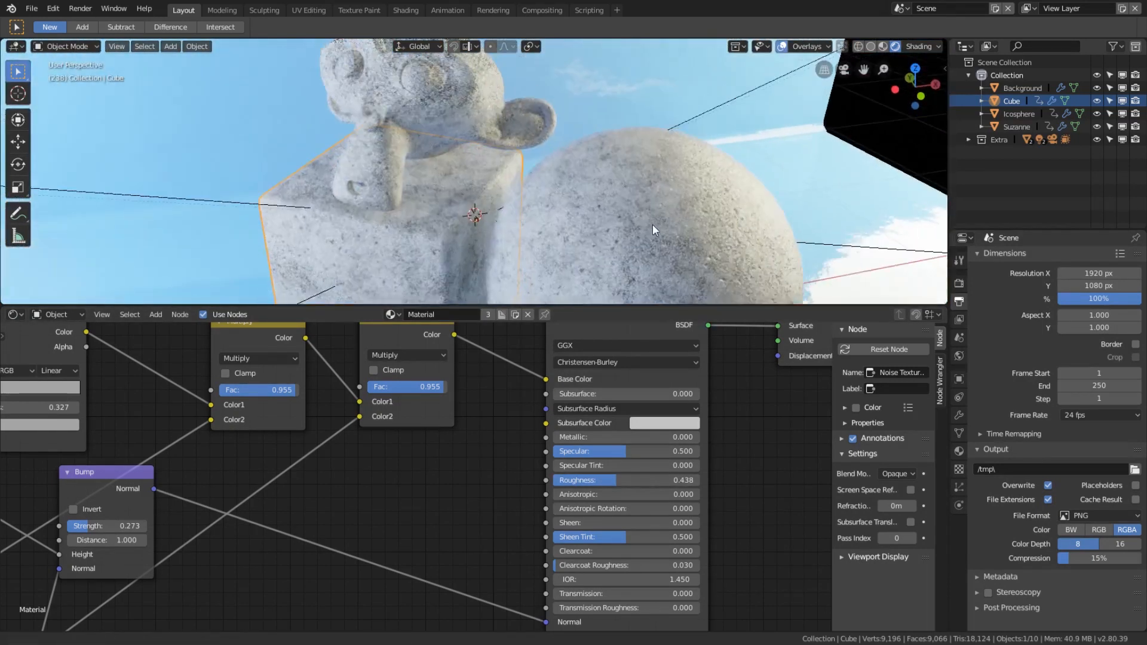
pyautogui.scroll(2, 648, 220)
# Shift the light stop of the ColorRamp feeding the first Multiply node to position 0.291
pyautogui.scroll(-3, 498, 373)
pyautogui.moveTo(497, 374); pyautogui.dragTo(719, 523, button='middle')
pyautogui.scroll(4, 414, 510)
pyautogui.moveTo(294, 507); pyautogui.dragTo(371, 515)
pyautogui.scroll(-4, 533, 250)
pyautogui.moveTo(532, 250); pyautogui.dragTo(539, 229, button='middle')
pyautogui.scroll(1, 539, 230)
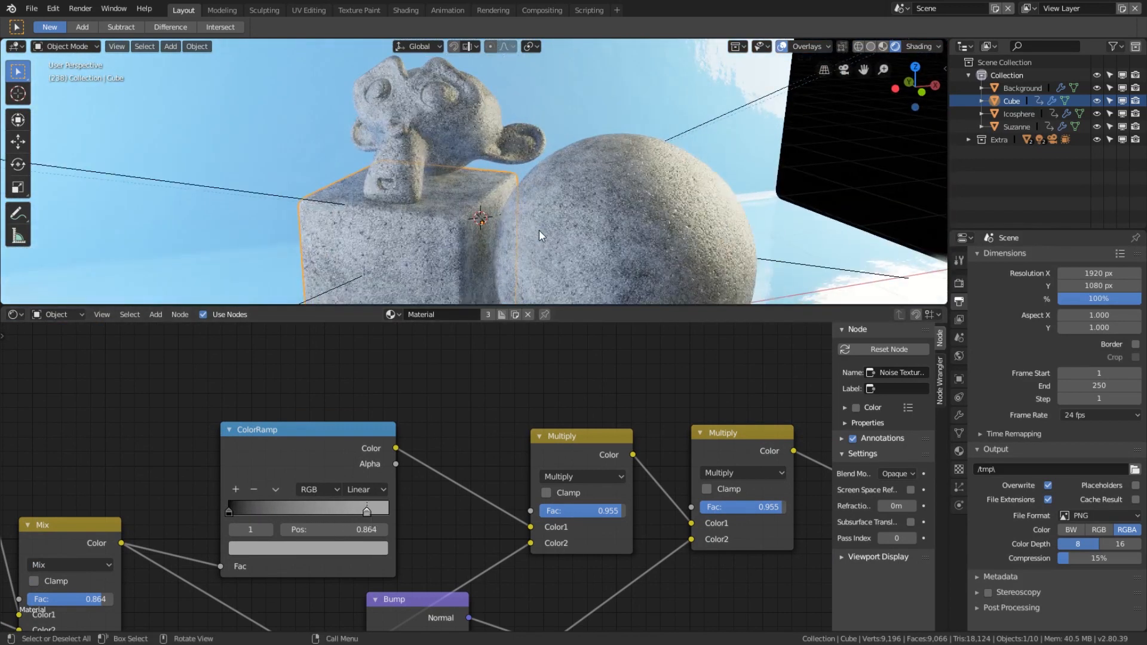
pyautogui.moveTo(367, 514); pyautogui.dragTo(276, 517)
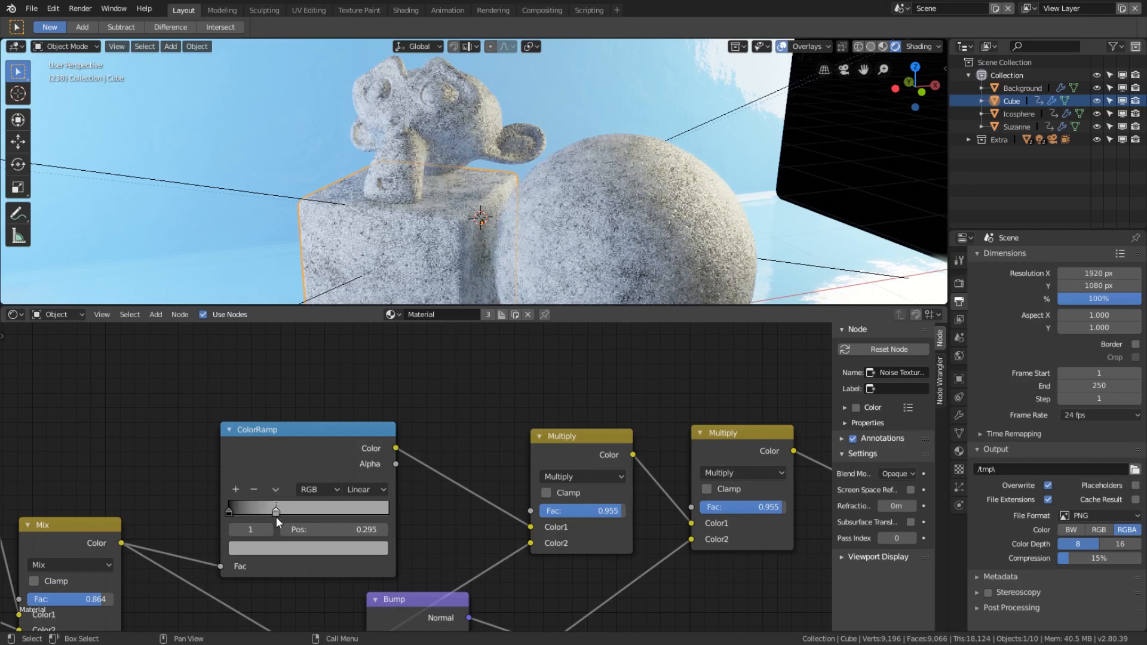
# Return to the camera view and examine the stone surface on the sphere and cube up close
pyautogui.scroll(-4, 537, 215)
pyautogui.keyDown('shift'); pyautogui.moveTo(537, 215); pyautogui.dragTo(550, 145, button='middle'); pyautogui.keyUp('shift')
pyautogui.scroll(2, 550, 145)
pyautogui.press('KP_0')
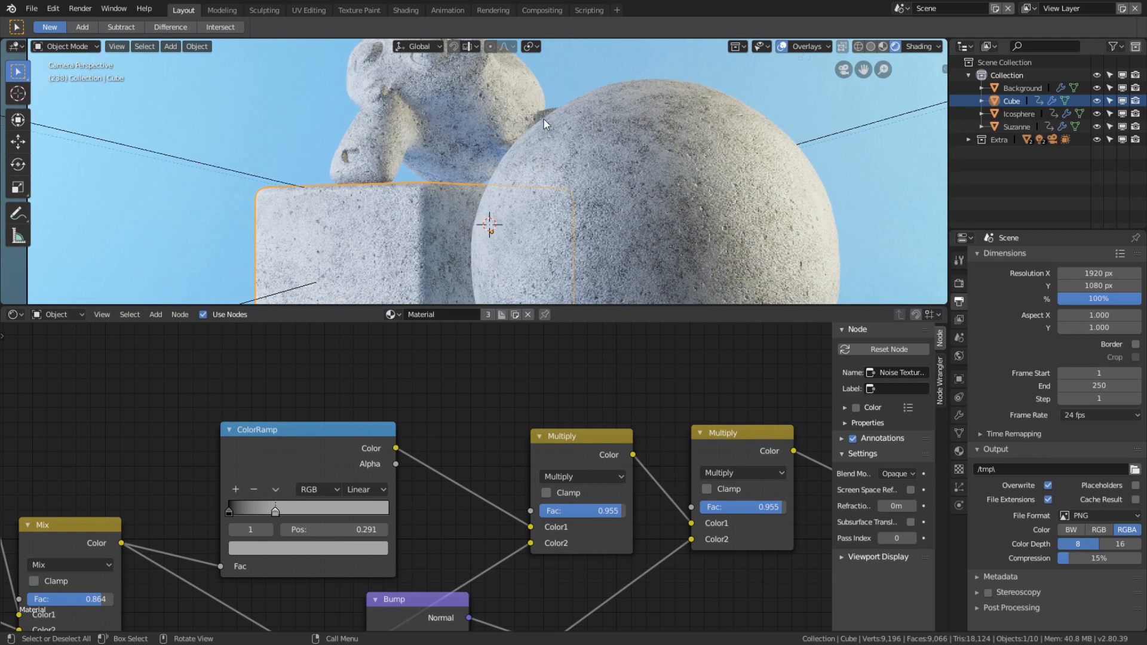
pyautogui.scroll(2, 589, 159)
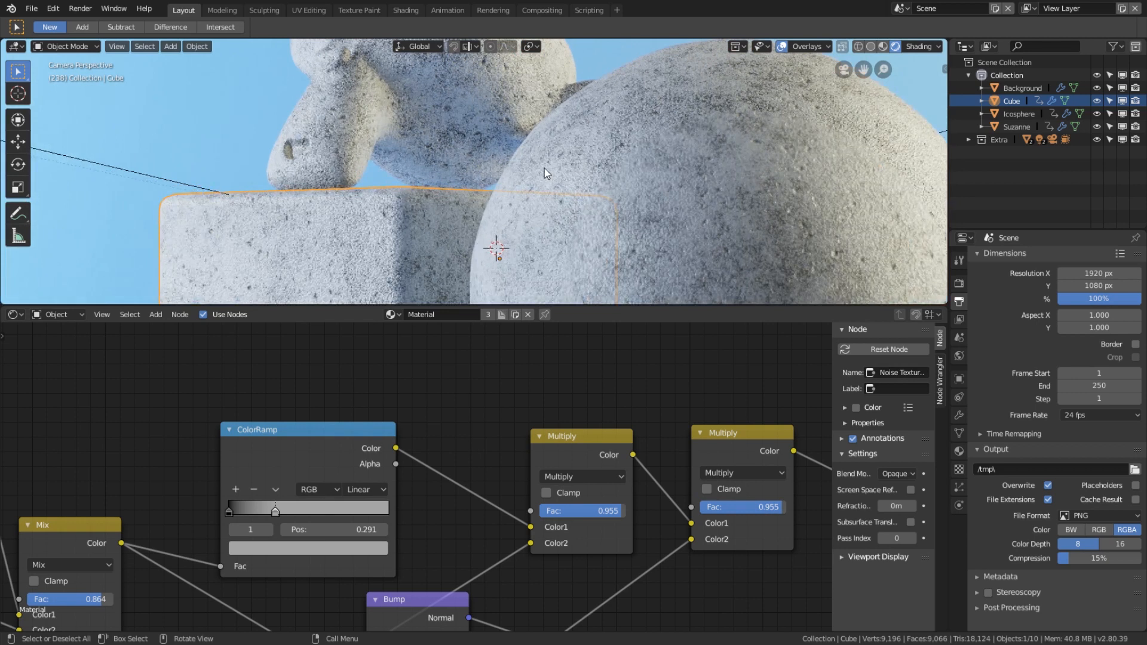
# Add a Voronoi Texture node in the empty area above the existing node tree
pyautogui.scroll(-4, 678, 385)
pyautogui.click(522, 431)
pyautogui.scroll(-3, 519, 421)
pyautogui.moveTo(519, 422); pyautogui.dragTo(548, 443, button='middle')
pyautogui.scroll(2, 532, 433)
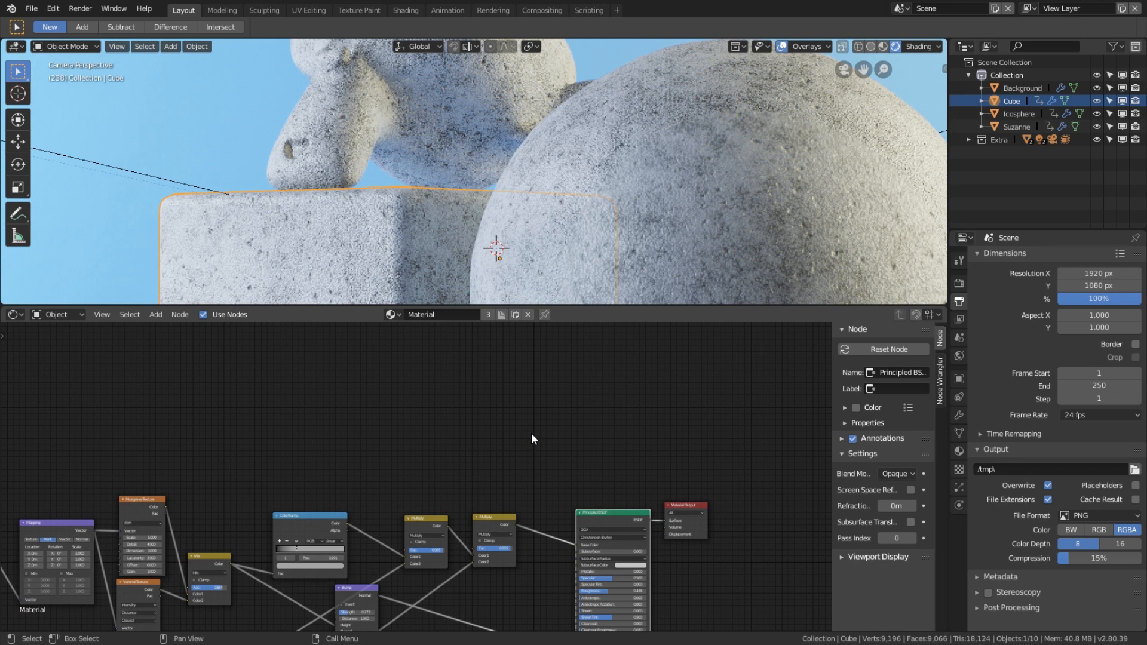
pyautogui.keyDown('shift'); pyautogui.moveTo(376, 395); pyautogui.dragTo(565, 311, button='middle'); pyautogui.keyUp('shift')
pyautogui.scroll(2, 347, 490)
pyautogui.click(338, 504)
pyautogui.scroll(-3, 412, 478)
pyautogui.keyDown('shift'); pyautogui.moveTo(444, 438); pyautogui.dragTo(363, 563, button='middle'); pyautogui.keyUp('shift')
pyautogui.hotkey('shift', 'a')
pyautogui.click(460, 393)
pyautogui.write('vor')
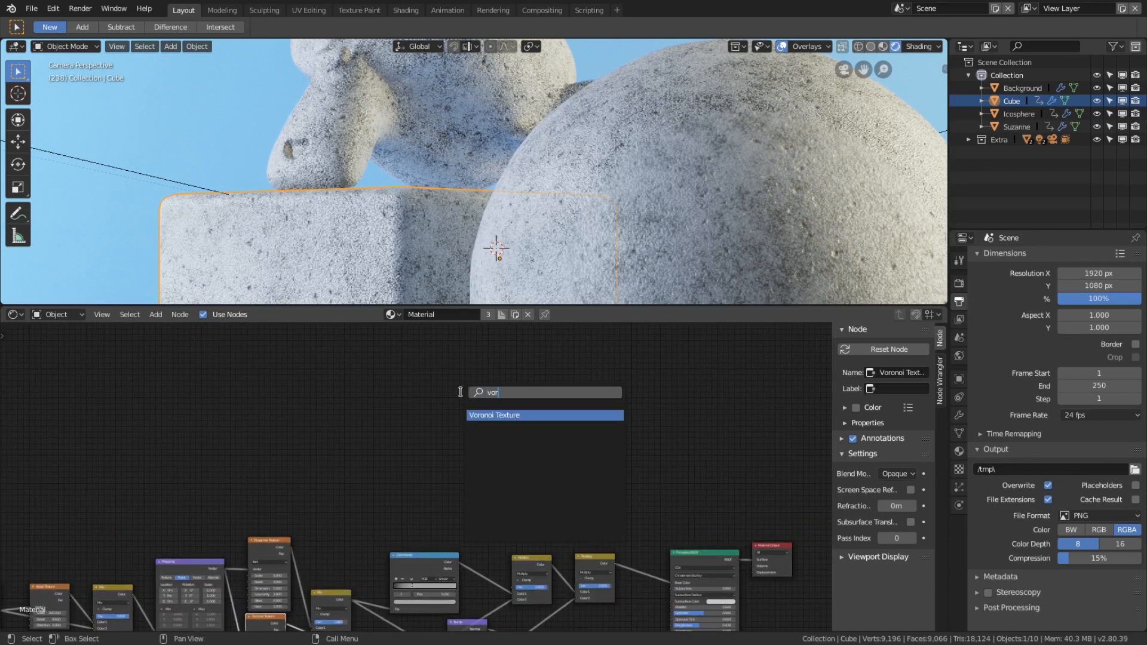
pyautogui.press('Return')
pyautogui.click(411, 394)
# Attach Texture Coordinate and Mapping nodes to the new Voronoi Texture and preview its color on the objects
pyautogui.hotkey('ctrl', 'h')
pyautogui.hotkey('ctrl', 'h')
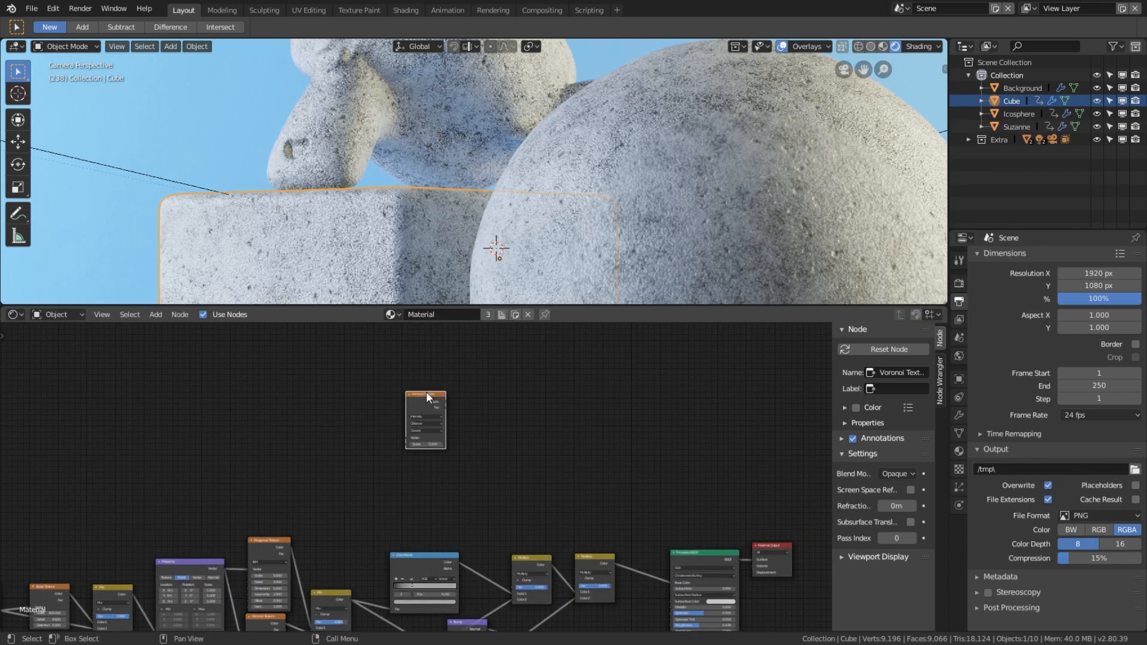
pyautogui.hotkey('ctrl', 't')
pyautogui.keyDown('ctrl'); pyautogui.keyDown('shift'); pyautogui.click(432, 392); pyautogui.keyUp('shift'); pyautogui.keyUp('ctrl')
pyautogui.scroll(6, 432, 389)
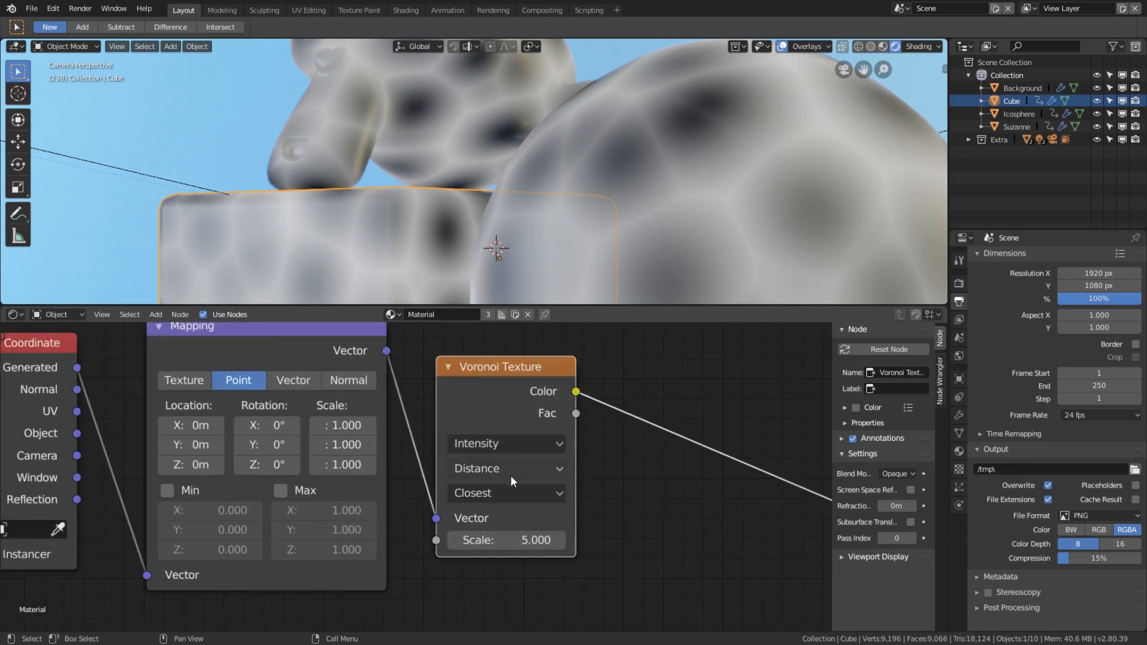
# Set the new Voronoi Texture's distance metric to Chebychev and connect the Texture Coordinate's Object output to its Mapping
pyautogui.click(510, 469)
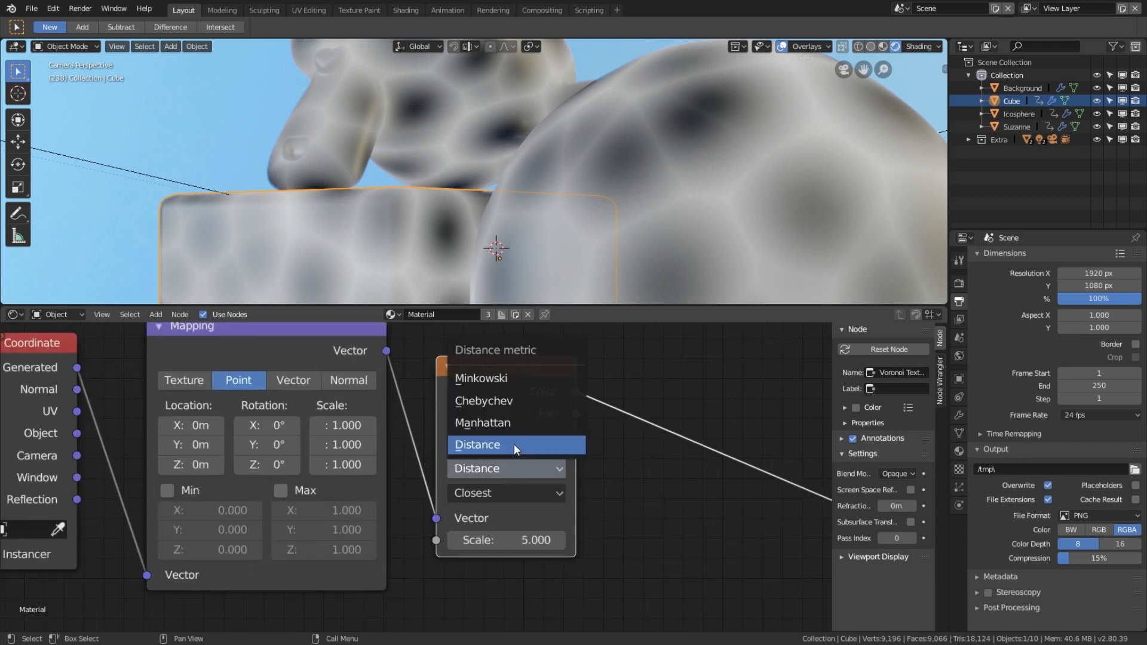
pyautogui.click(517, 401)
pyautogui.moveTo(618, 271); pyautogui.dragTo(644, 238, button='middle')
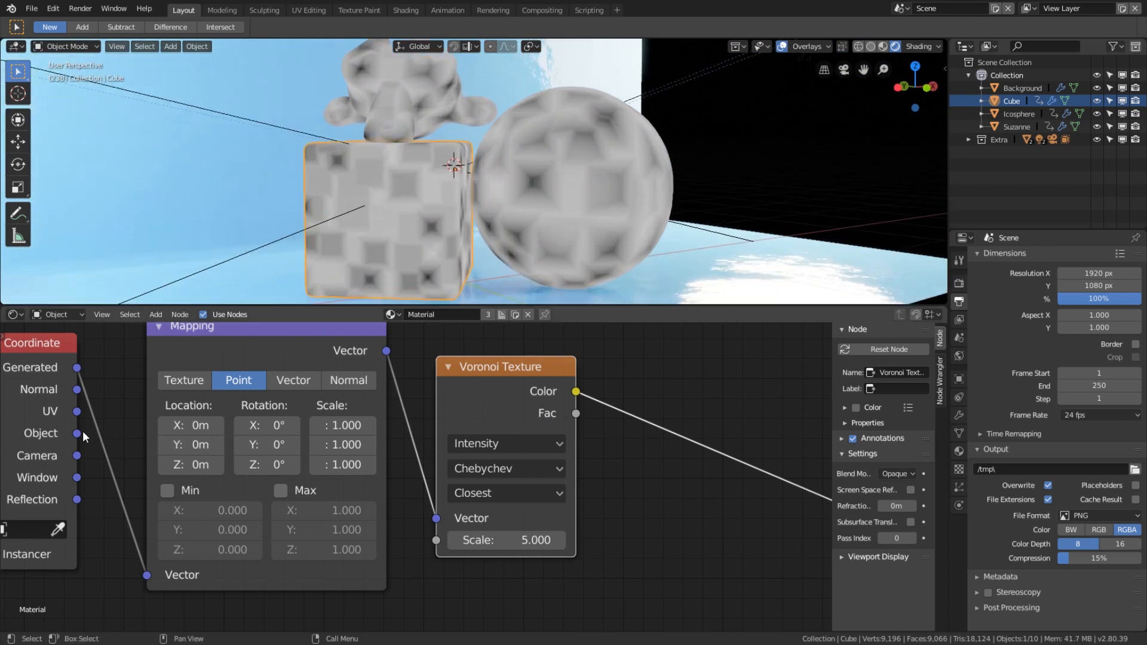
pyautogui.moveTo(169, 572); pyautogui.dragTo(157, 574)
pyautogui.scroll(3, 441, 288)
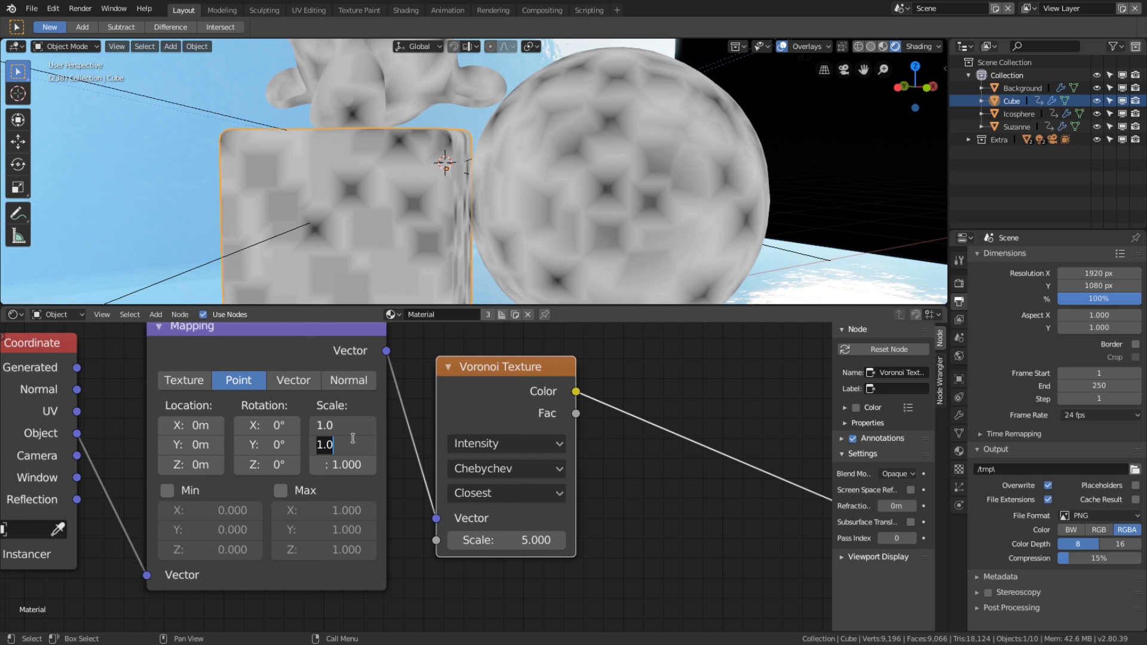
# Try stretching the Chebychev pattern by setting the Mapping's X and Y scale to 4
pyautogui.write('4')
pyautogui.press('Return')
pyautogui.scroll(-4, 441, 237)
pyautogui.moveTo(465, 234); pyautogui.dragTo(450, 232, button='middle')
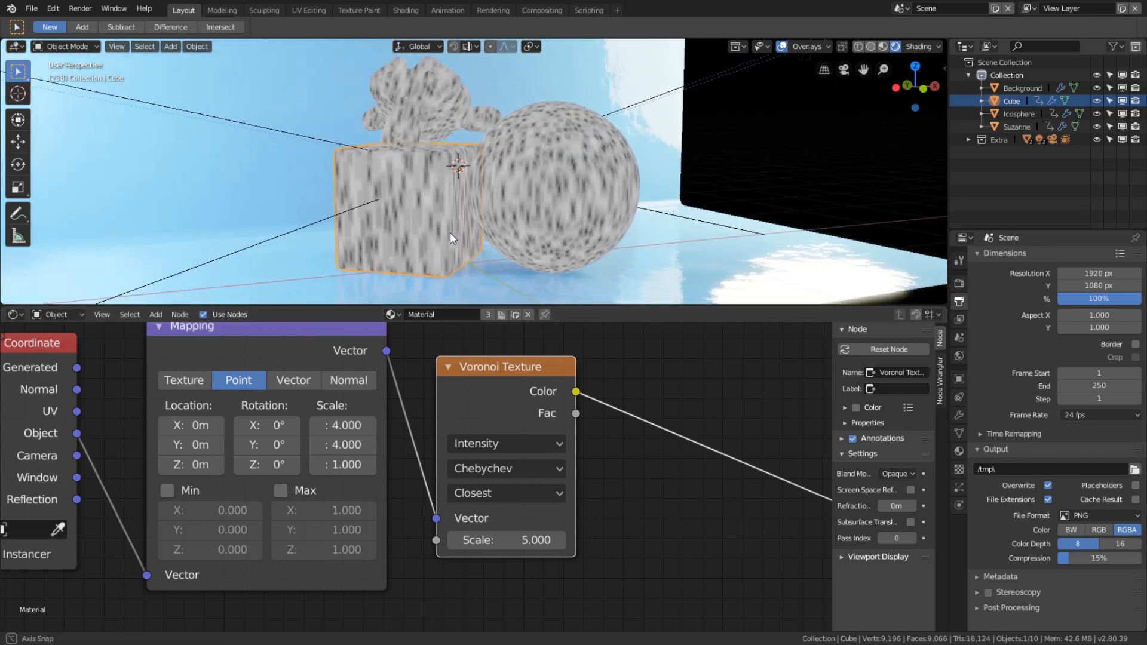
# Restore the Mapping's X and Y scale to 1 and set its rotation to 25.1° on X and 38.6° on Y
pyautogui.scroll(3, 450, 232)
pyautogui.moveTo(274, 431); pyautogui.dragTo(372, 431, button='middle')
pyautogui.scroll(1, 372, 432)
pyautogui.moveTo(372, 432); pyautogui.dragTo(403, 432)
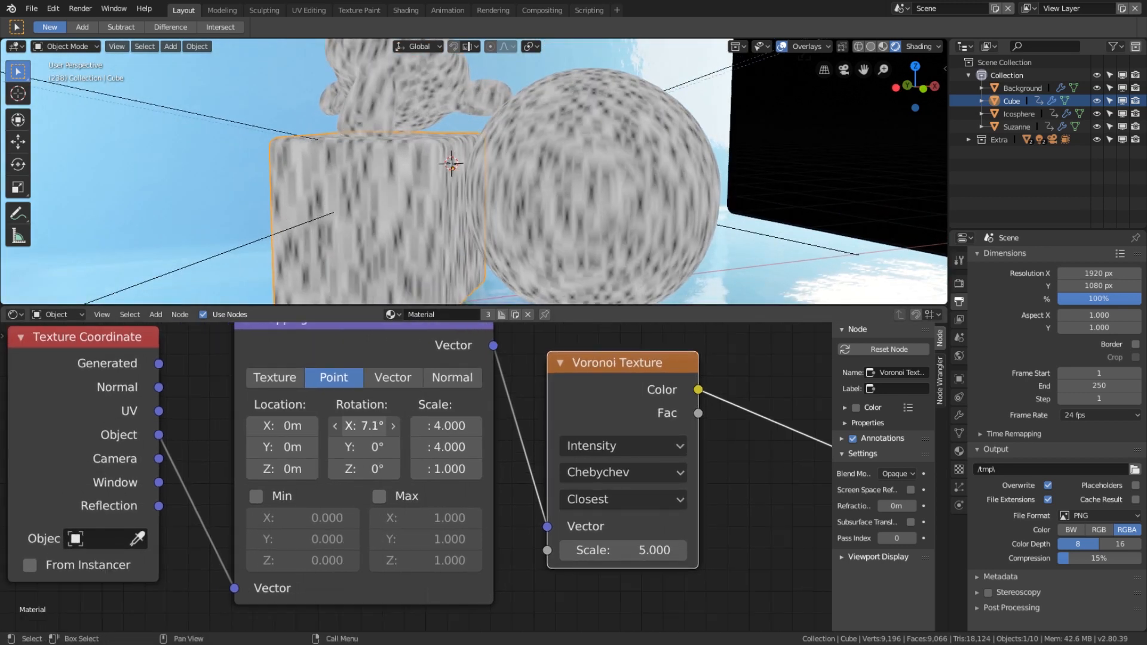
pyautogui.press('Return')
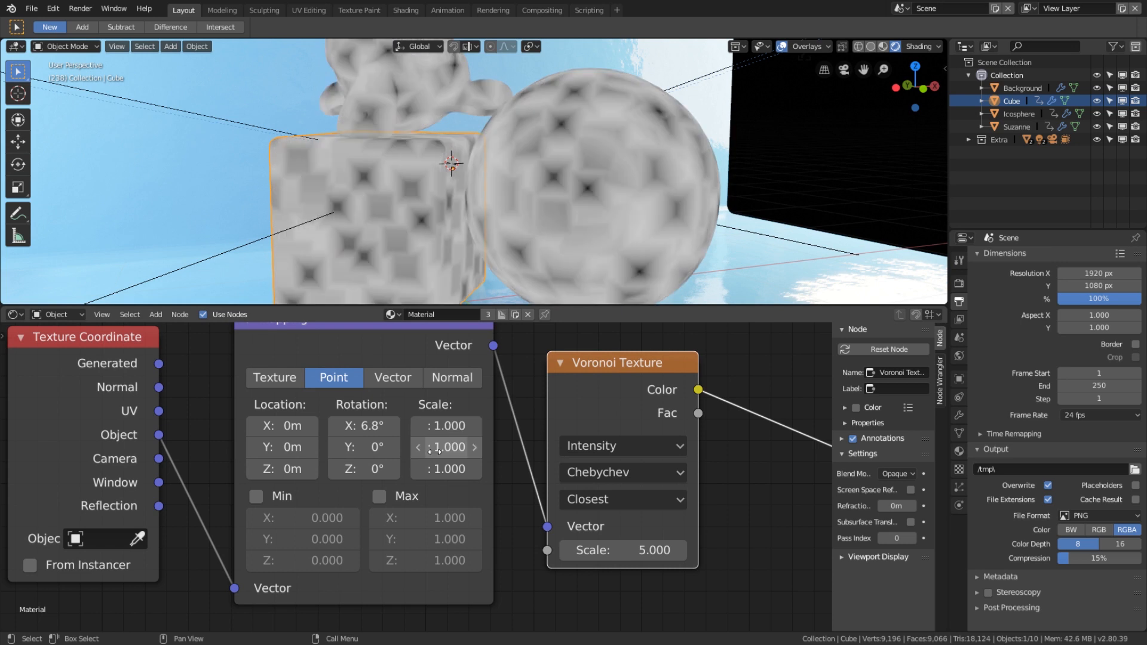
pyautogui.moveTo(367, 425); pyautogui.dragTo(449, 425)
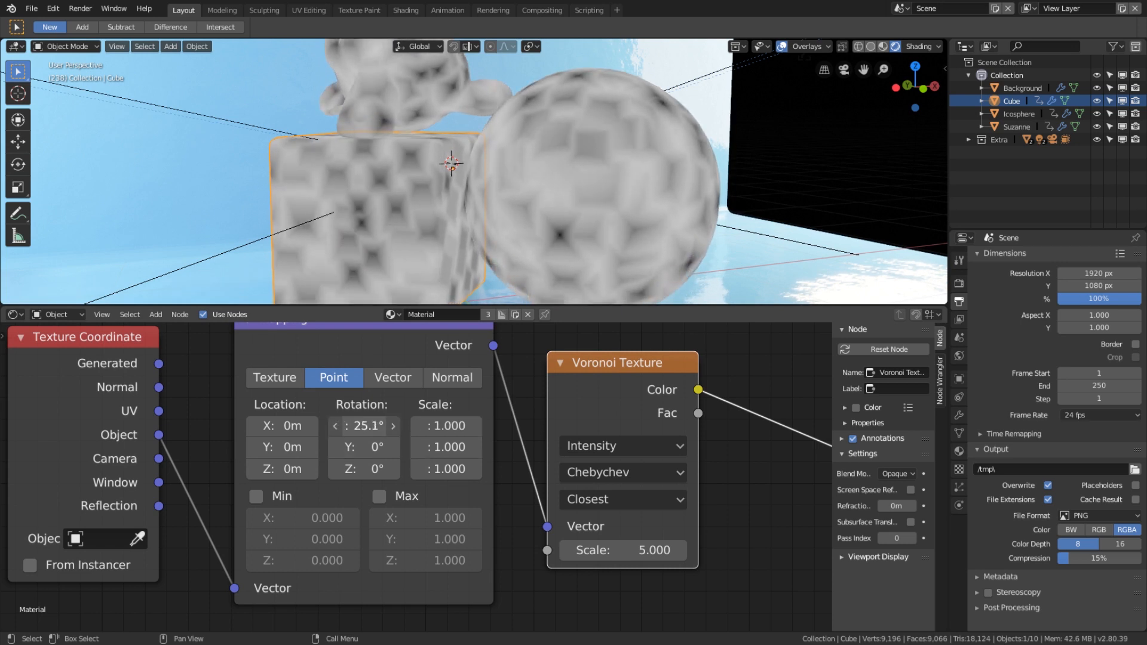
pyautogui.moveTo(363, 447); pyautogui.dragTo(294, 447)
# Move the Chebychev Voronoi Texture up, place a duplicate beneath it, and connect the Mapping's Vector output to the duplicate
pyautogui.scroll(-1, 501, 212)
pyautogui.scroll(-5, 696, 422)
pyautogui.moveTo(651, 419); pyautogui.dragTo(549, 463, button='middle')
pyautogui.scroll(3, 526, 416)
pyautogui.scroll(-1, 497, 421)
pyautogui.moveTo(445, 442); pyautogui.dragTo(474, 330)
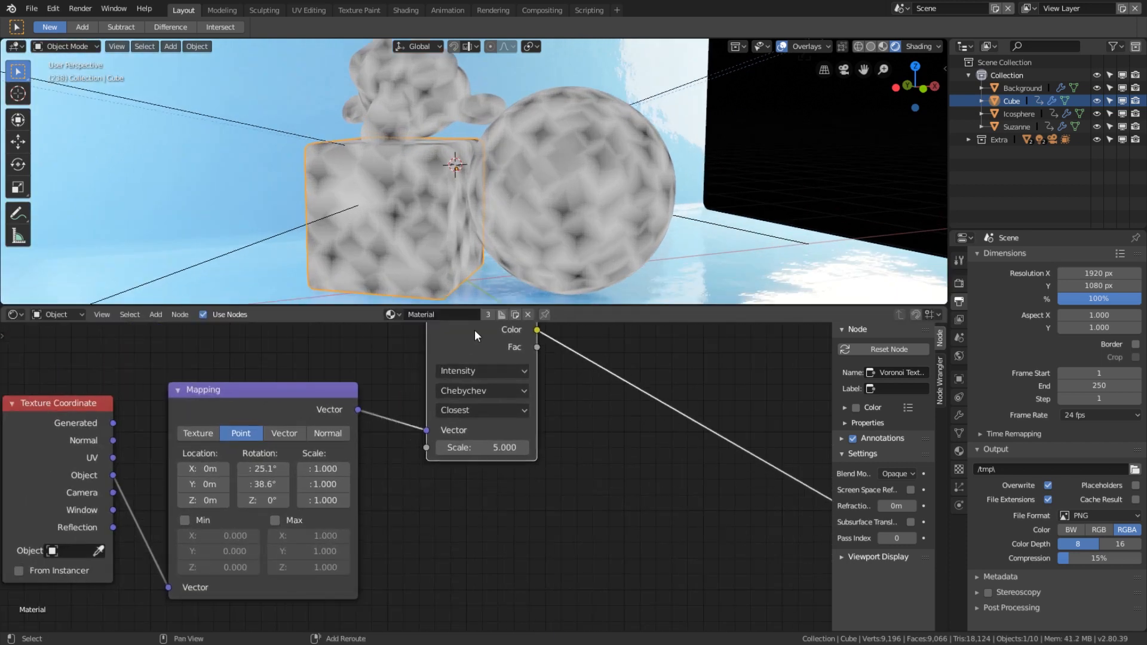
pyautogui.hotkey('shift', 'd')
pyautogui.click(482, 490)
pyautogui.moveTo(447, 587); pyautogui.dragTo(446, 590)
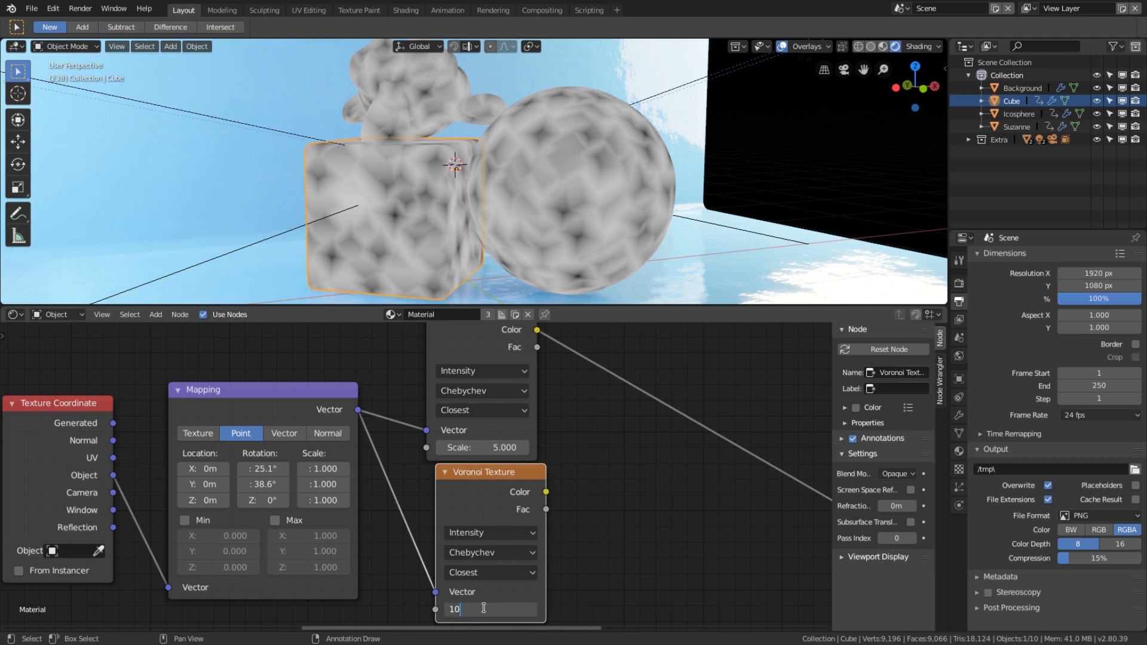
# Set the duplicate Voronoi Texture's scale to 10, preview it, and blend both Voronoi Textures' colors through a Mix node
pyautogui.keyDown('ctrl'); pyautogui.keyDown('shift'); pyautogui.click(500, 497); pyautogui.keyUp('shift'); pyautogui.keyUp('ctrl')
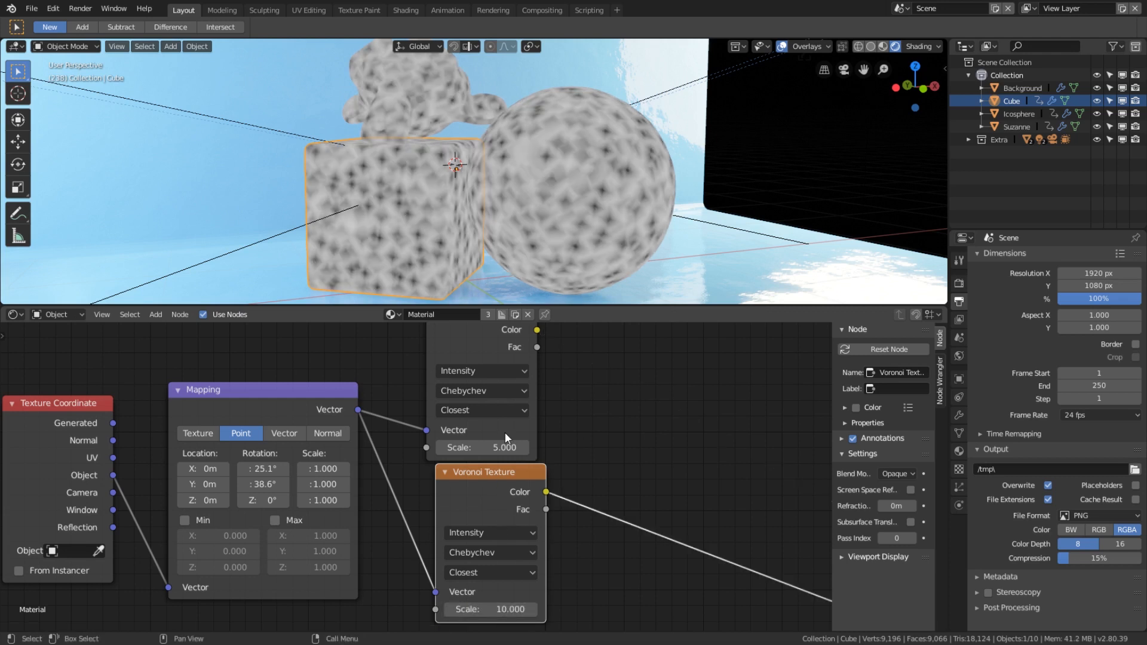
pyautogui.keyDown('ctrl'); pyautogui.keyDown('shift'); pyautogui.moveTo(494, 406); pyautogui.dragTo(499, 485, button='right'); pyautogui.keyUp('shift'); pyautogui.keyUp('ctrl')
pyautogui.scroll(2, 569, 468)
pyautogui.click(619, 423)
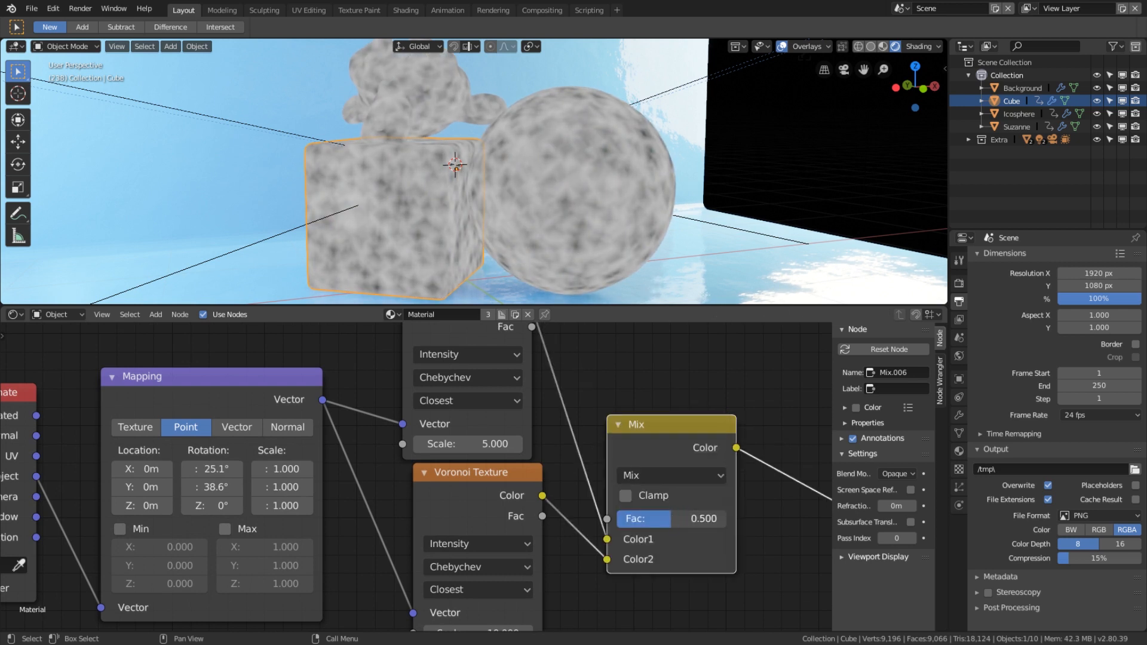
# Set the new Mix node's factor to 0.527 and shift the whole Chebychev Voronoi branch back to free space behind it
pyautogui.scroll(-8, 603, 487)
pyautogui.scroll(1, 539, 493)
pyautogui.press('b')
pyautogui.moveTo(636, 550); pyautogui.dragTo(229, 392)
pyautogui.press('g')
pyautogui.click(263, 399)
# Insert a ColorRamp on the link leaving the Mix node of the two Chebychev Voronoi Textures
pyautogui.moveTo(475, 423); pyautogui.dragTo(460, 425, button='middle')
pyautogui.scroll(2, 460, 425)
pyautogui.hotkey('shift', 'a')
pyautogui.click(475, 411)
pyautogui.write('cvo')
pyautogui.press('BackSpace')
pyautogui.press('BackSpace')
pyautogui.write('o')
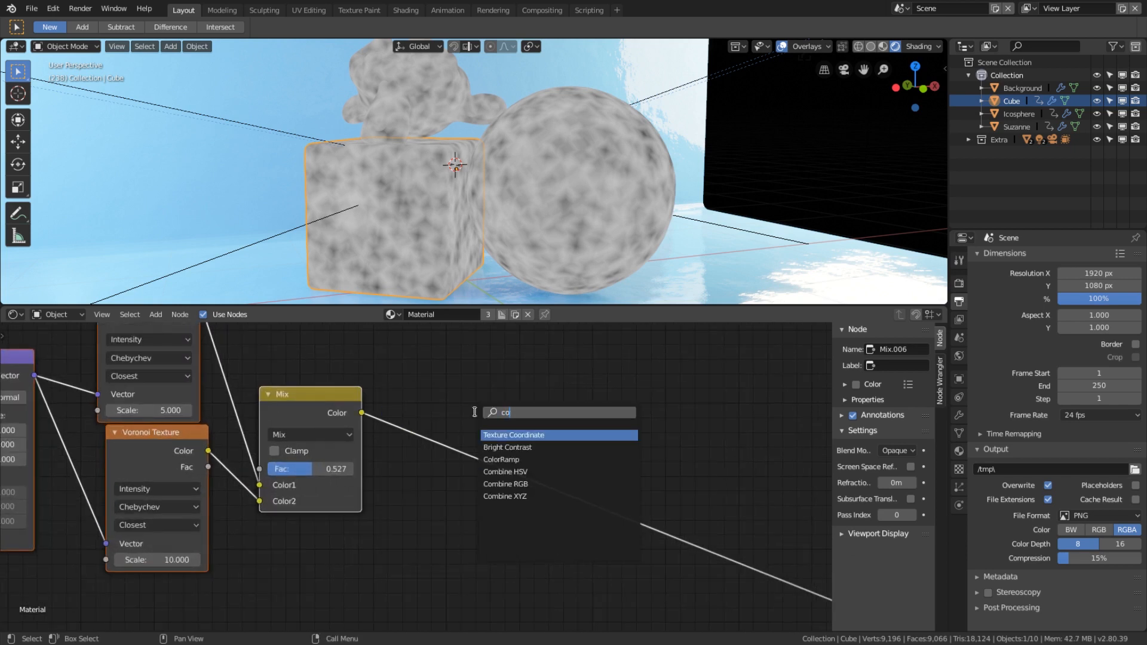
pyautogui.press('Return')
pyautogui.click(476, 413)
pyautogui.scroll(1, 541, 383)
pyautogui.scroll(2, 622, 301)
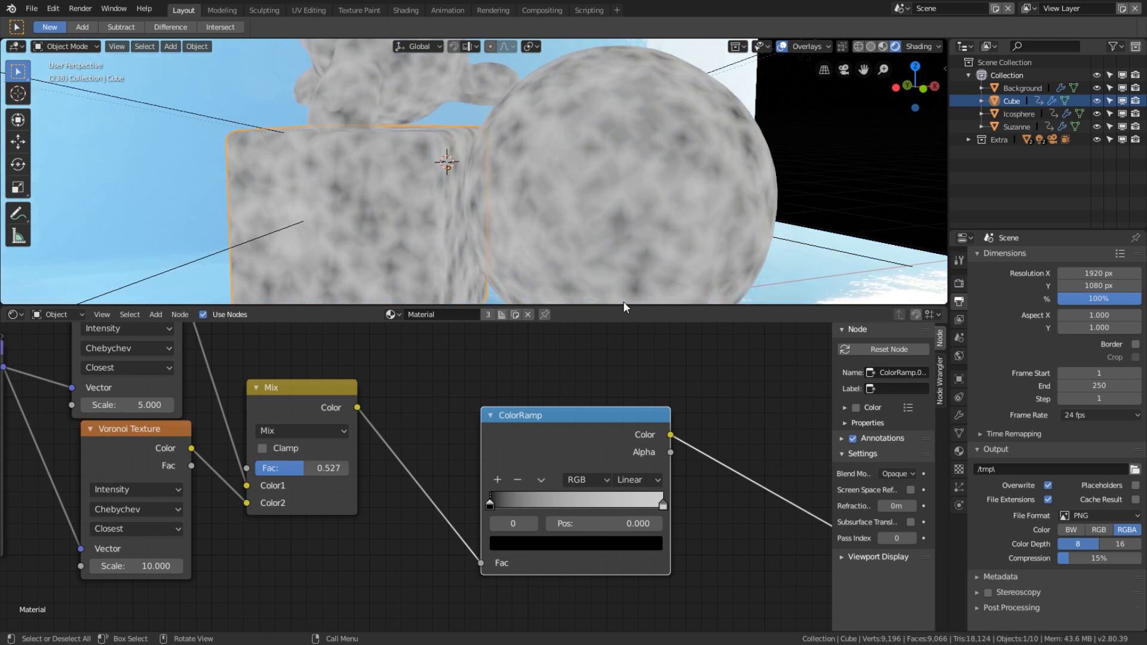
# Invert the new ColorRamp by placing the light stop at position 0.105 and the black stop closely after it
pyautogui.moveTo(661, 503); pyautogui.dragTo(479, 497)
pyautogui.click(503, 500)
pyautogui.moveTo(563, 502); pyautogui.dragTo(521, 503)
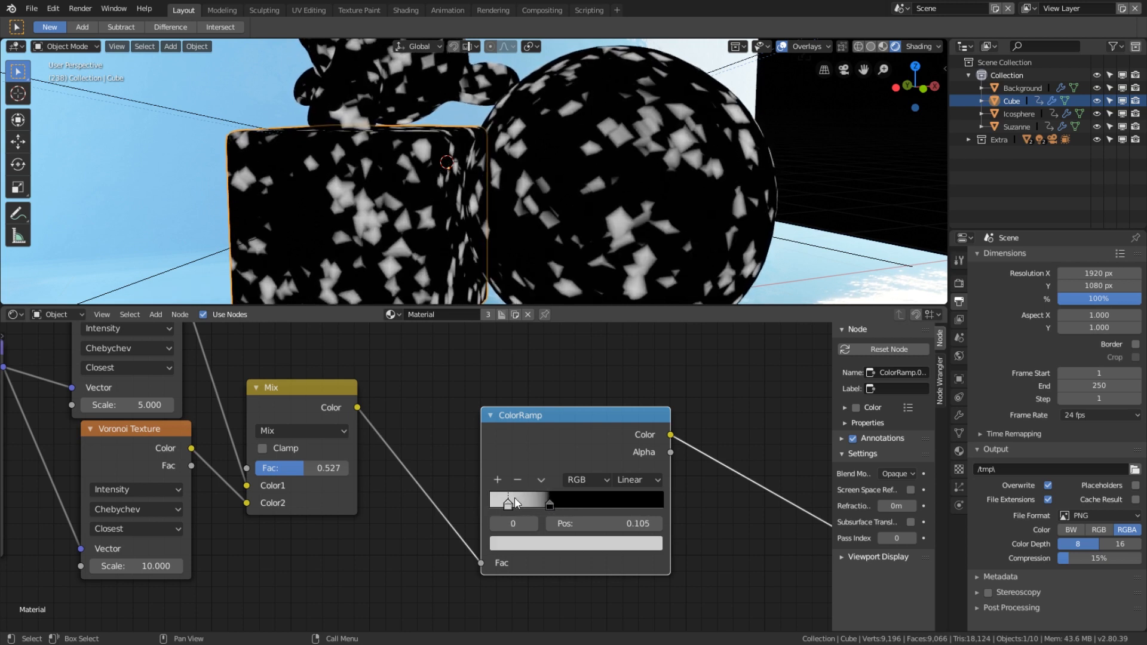
# Set the lower Chebychev Voronoi Texture's scale to 2
pyautogui.click(144, 568)
pyautogui.write('2')
pyautogui.press('Return')
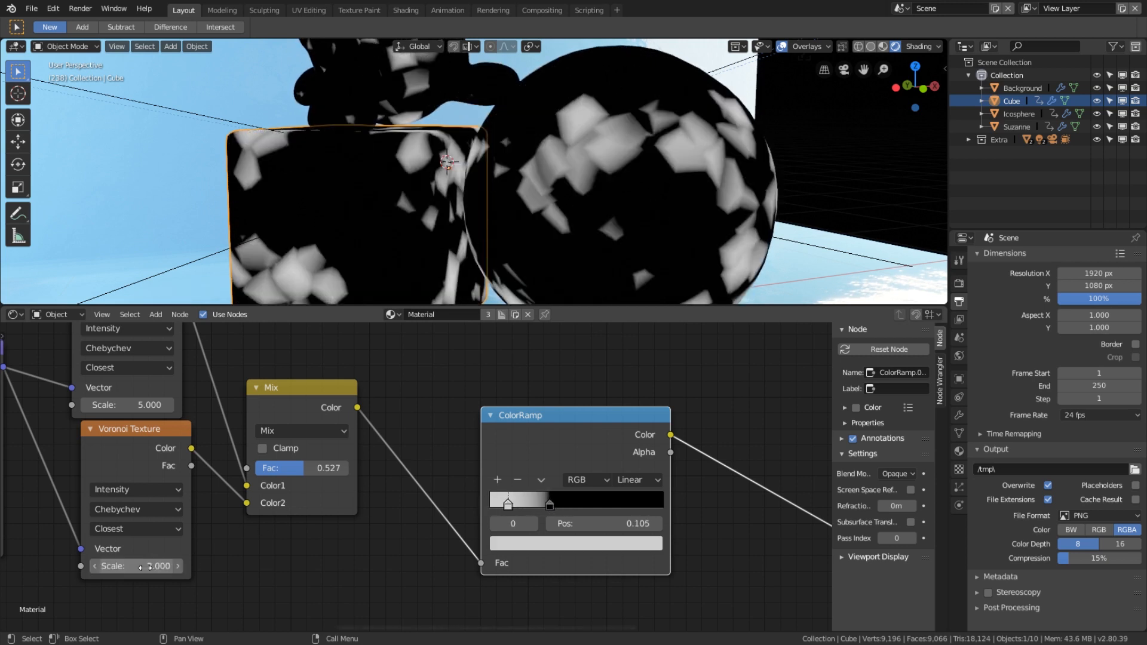
pyautogui.scroll(-5, 488, 216)
pyautogui.scroll(2, 499, 216)
pyautogui.scroll(-3, 433, 435)
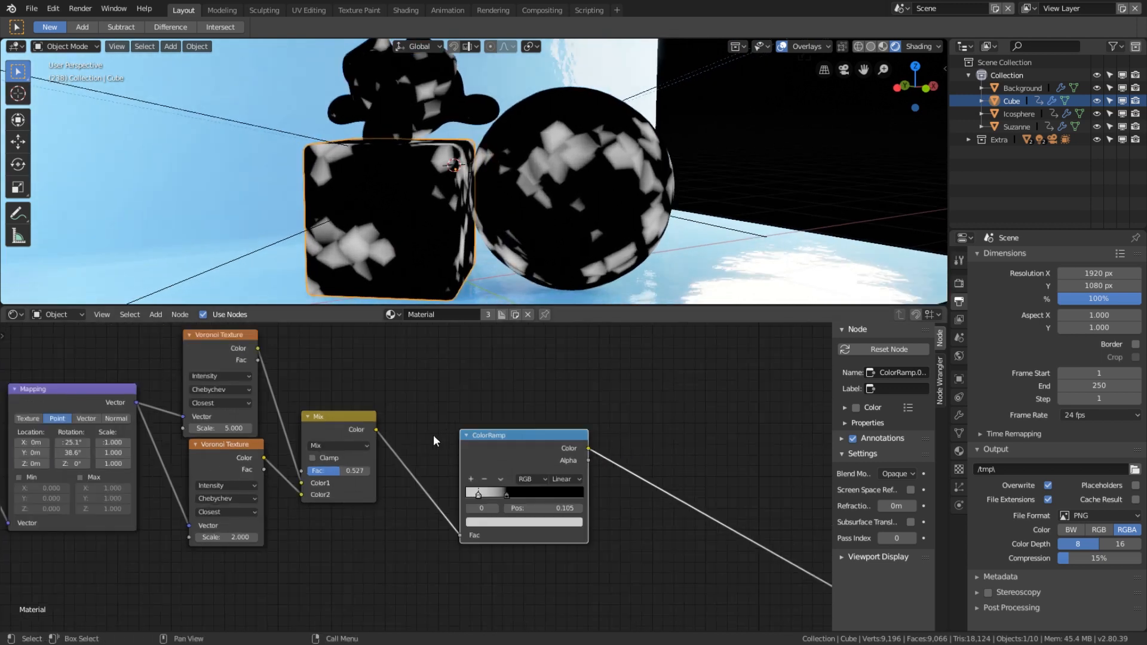
# Move the Texture Coordinate node away from the Mapping node and insert a Noise Texture between them
pyautogui.moveTo(597, 218); pyautogui.dragTo(546, 205, button='middle')
pyautogui.scroll(5, 555, 169)
pyautogui.scroll(-3, 555, 169)
pyautogui.scroll(3, 494, 154)
pyautogui.moveTo(330, 487); pyautogui.dragTo(820, 467, button='middle')
pyautogui.scroll(2, 466, 419)
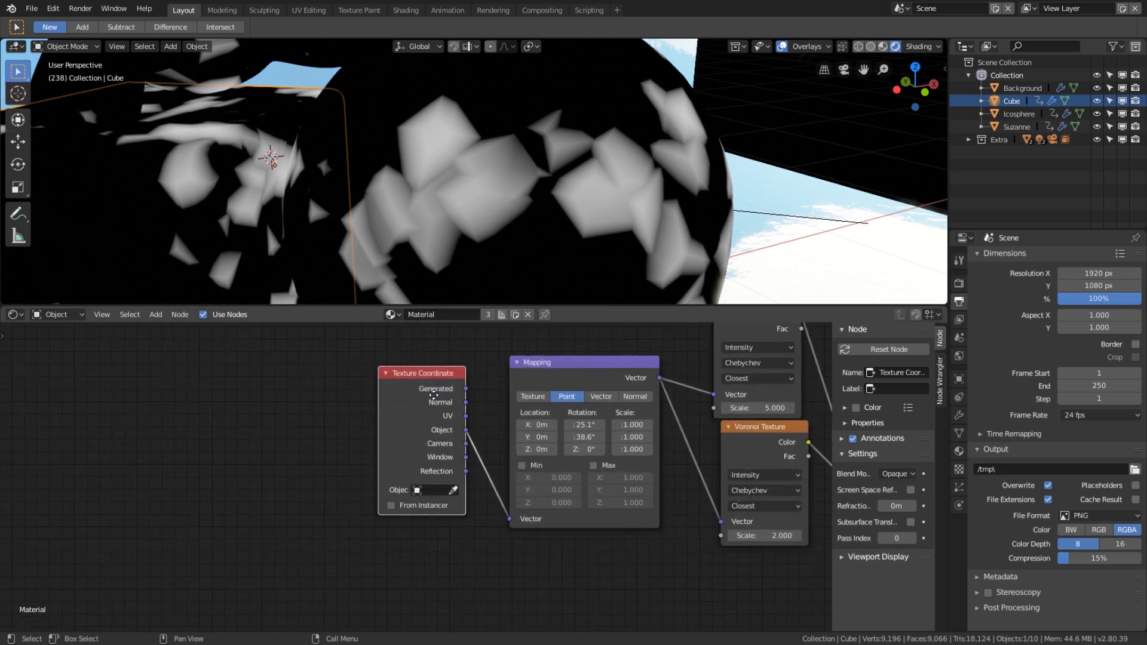
pyautogui.moveTo(433, 394); pyautogui.dragTo(178, 439)
pyautogui.scroll(4, 268, 436)
pyautogui.hotkey('shift', 'a')
pyautogui.click(318, 426)
pyautogui.write('noise')
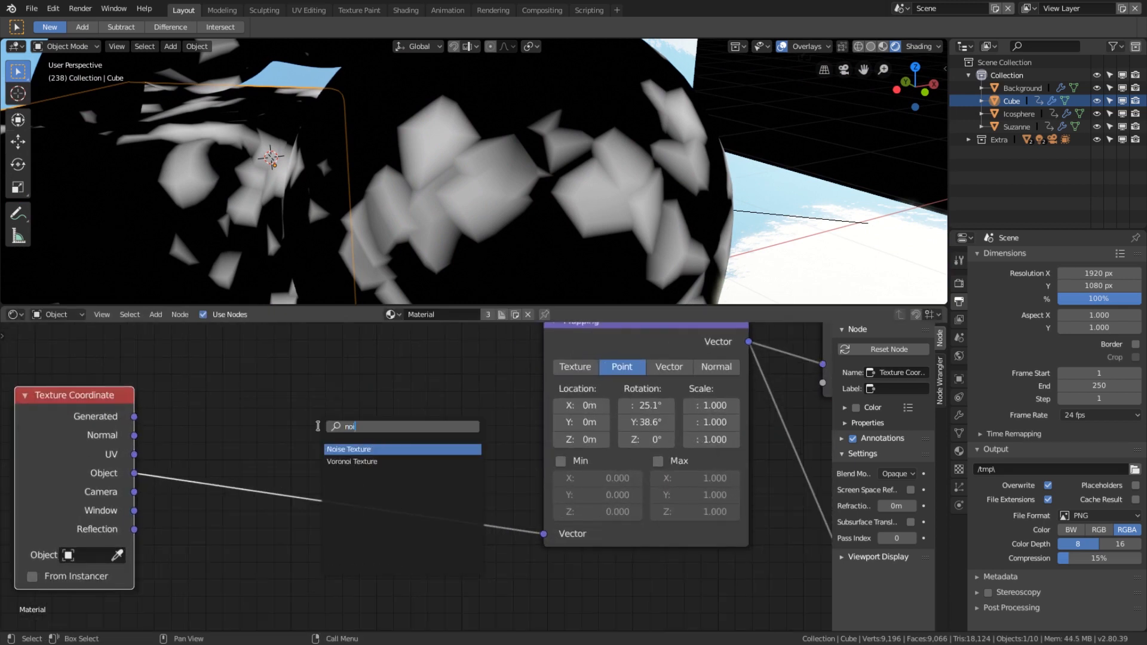
pyautogui.press('Return')
pyautogui.click(293, 410)
pyautogui.scroll(3, 292, 411)
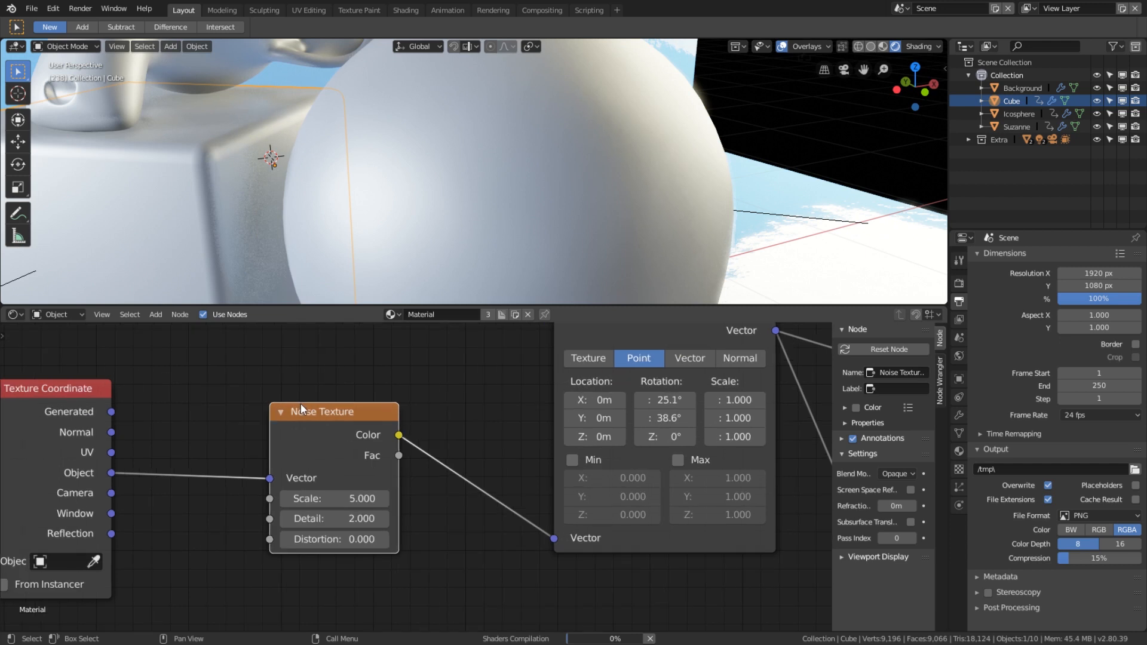
# Set the Noise Texture's detail to 10 and shift the Noise Texture away from the Mapping node to make room
pyautogui.scroll(-1, 301, 404)
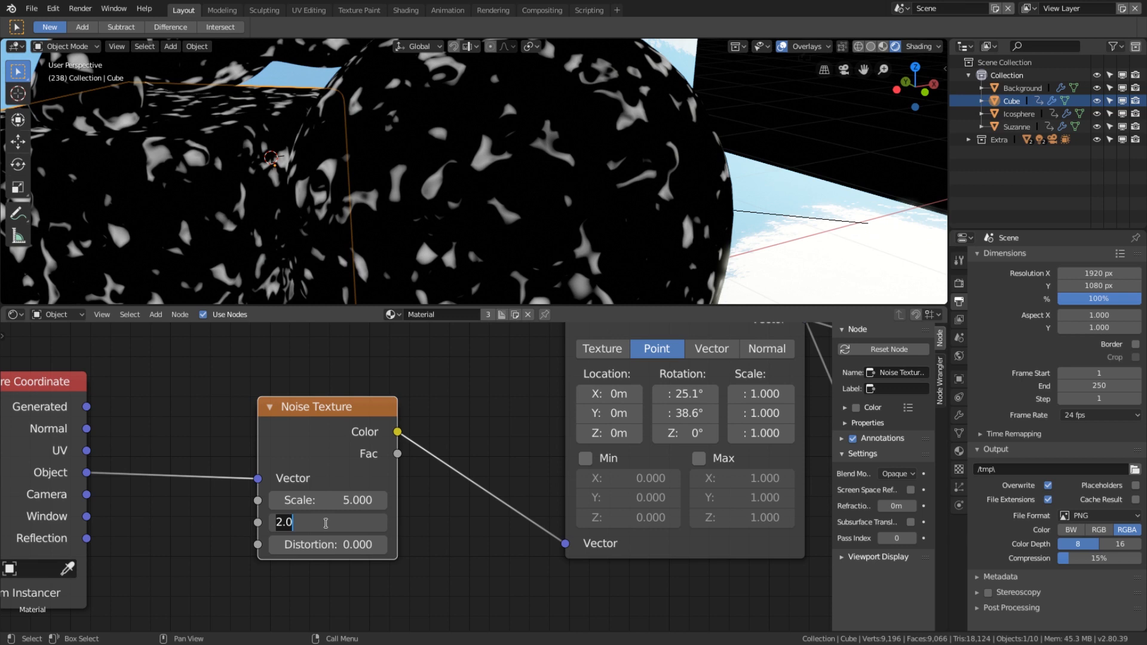
pyautogui.press('Return')
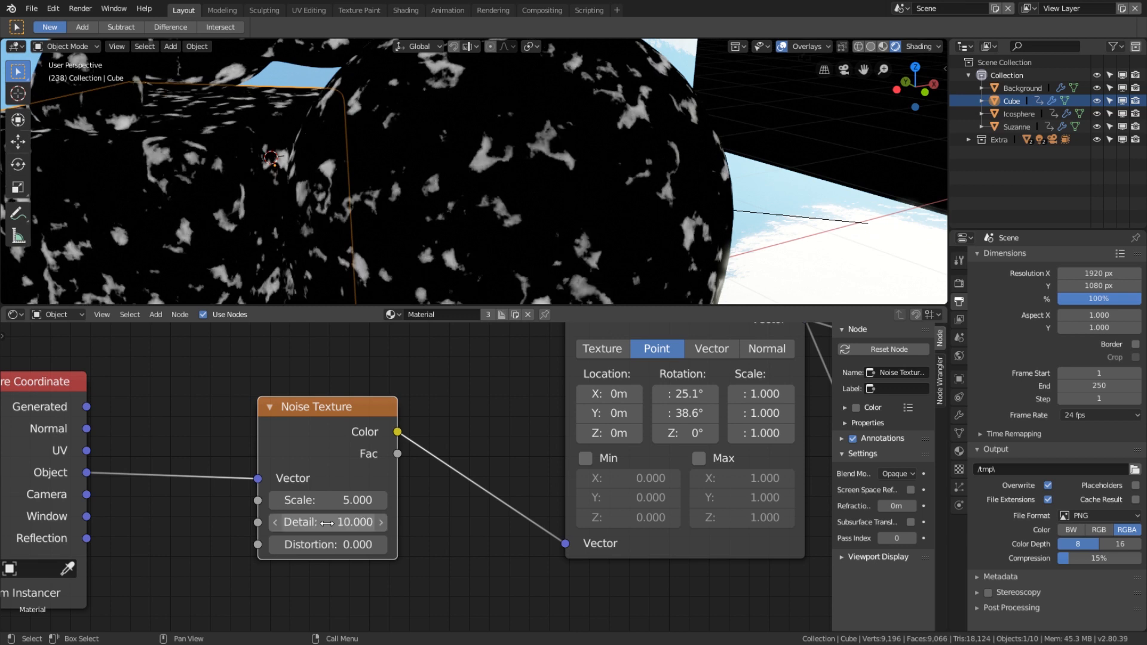
pyautogui.scroll(-2, 551, 385)
pyautogui.moveTo(216, 405); pyautogui.dragTo(94, 406)
pyautogui.moveTo(437, 400); pyautogui.dragTo(267, 409)
# Insert a MixRGB node between the Noise Texture and Mapping, and connect the Texture Coordinate's Object output to its Color2
pyautogui.hotkey('shift', 'a')
pyautogui.click(448, 399)
pyautogui.write('mix')
pyautogui.press('Down')
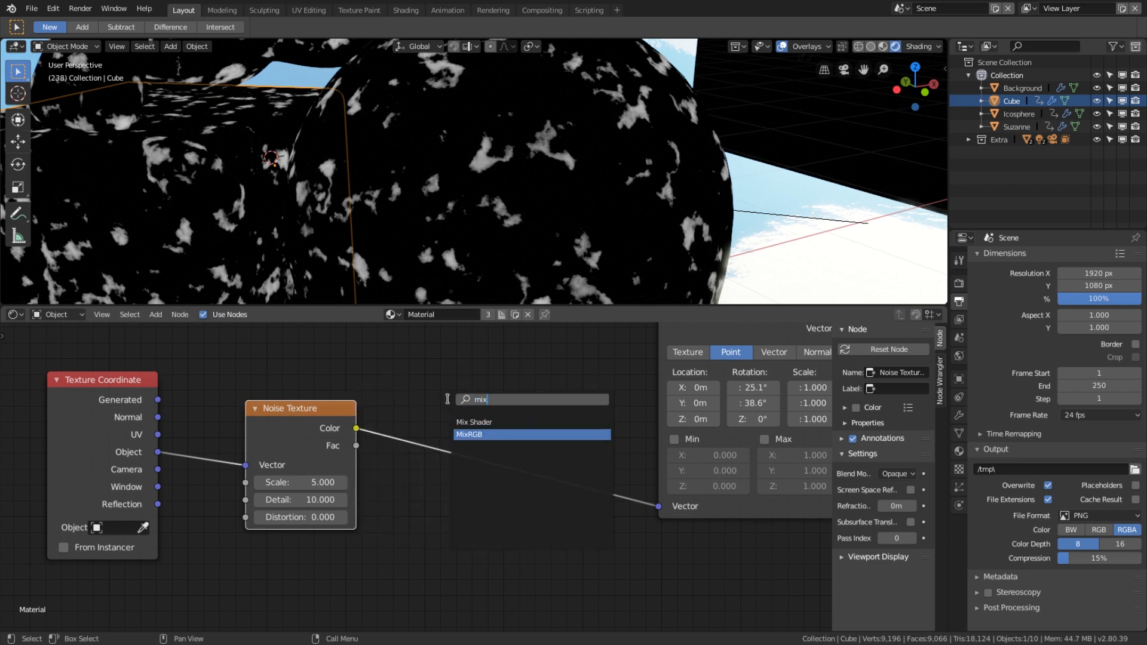
pyautogui.press('Return')
pyautogui.click(448, 399)
pyautogui.moveTo(159, 452); pyautogui.dragTo(449, 521)
pyautogui.moveTo(316, 418); pyautogui.dragTo(345, 357)
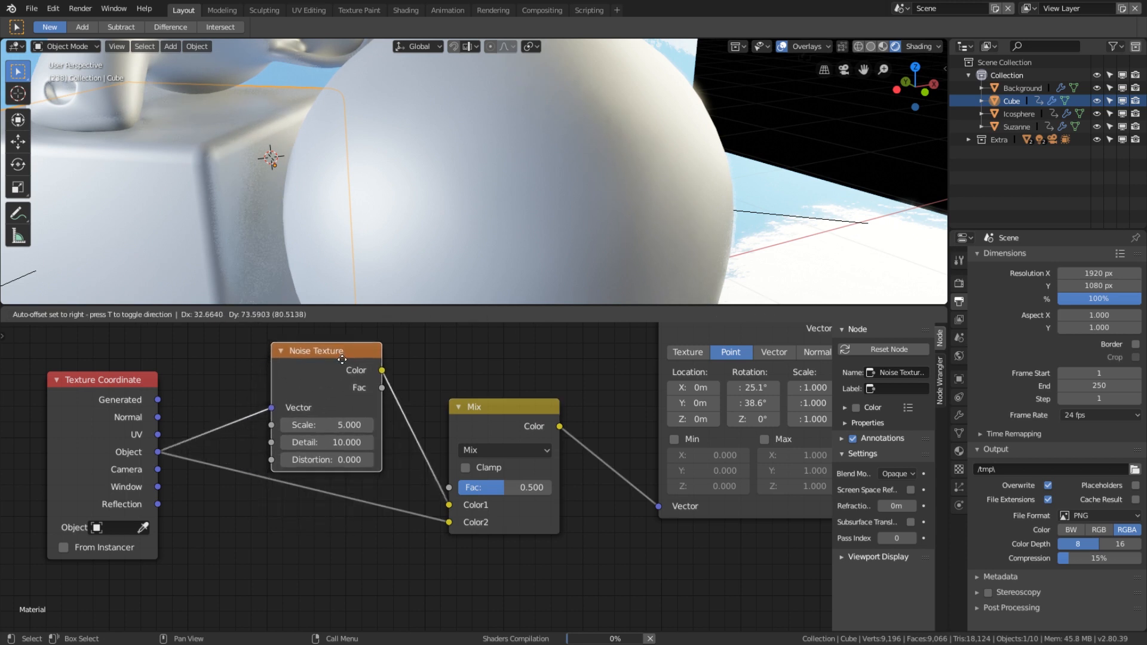
pyautogui.moveTo(120, 395)
pyautogui.mouseDown()
pyautogui.moveTo(157, 398)
pyautogui.moveTo(165, 418)
pyautogui.mouseUp()
# Set the distortion Mix node's factor to 0.718 and the Noise Texture's detail to 13.4
pyautogui.moveTo(504, 486); pyautogui.dragTo(526, 486)
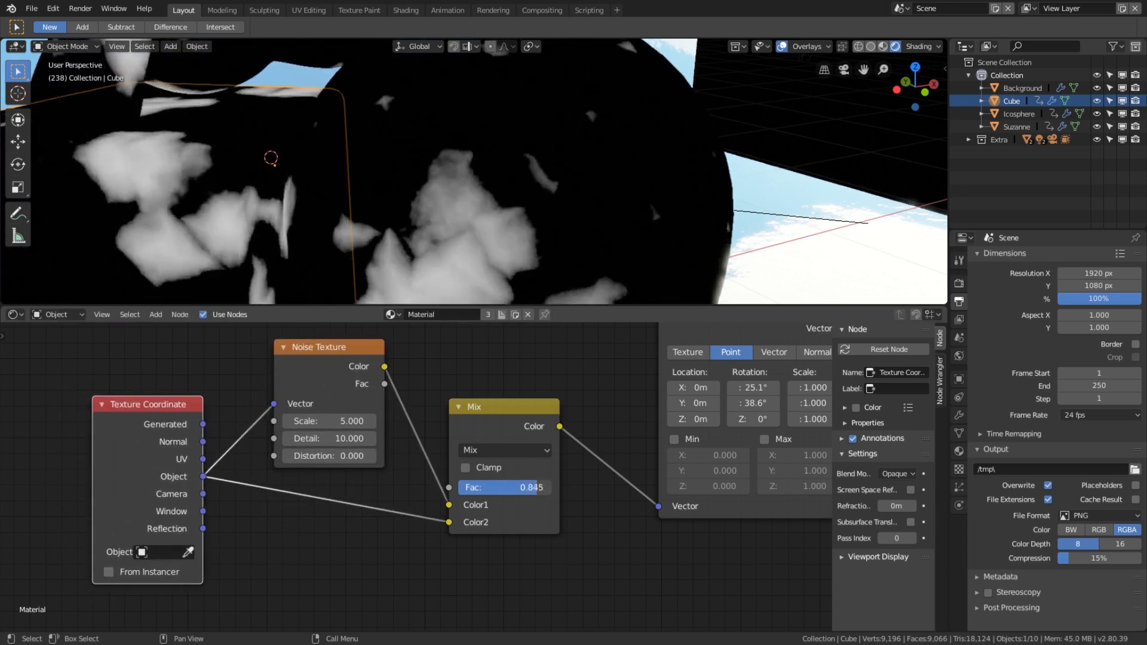
pyautogui.moveTo(526, 487); pyautogui.dragTo(536, 487)
pyautogui.scroll(-4, 552, 251)
pyautogui.scroll(2, 553, 251)
pyautogui.moveTo(329, 439); pyautogui.dragTo(392, 438)
pyautogui.moveTo(543, 487); pyautogui.dragTo(531, 488)
pyautogui.scroll(-2, 547, 252)
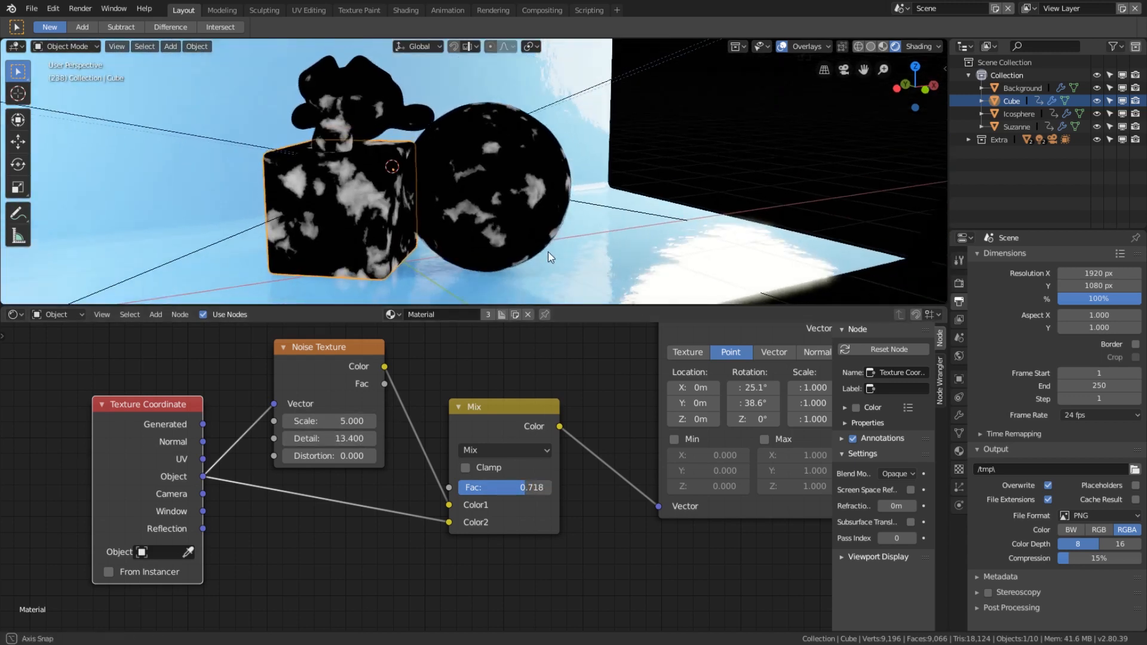
pyautogui.scroll(-4, 603, 451)
pyautogui.scroll(-4, 603, 451)
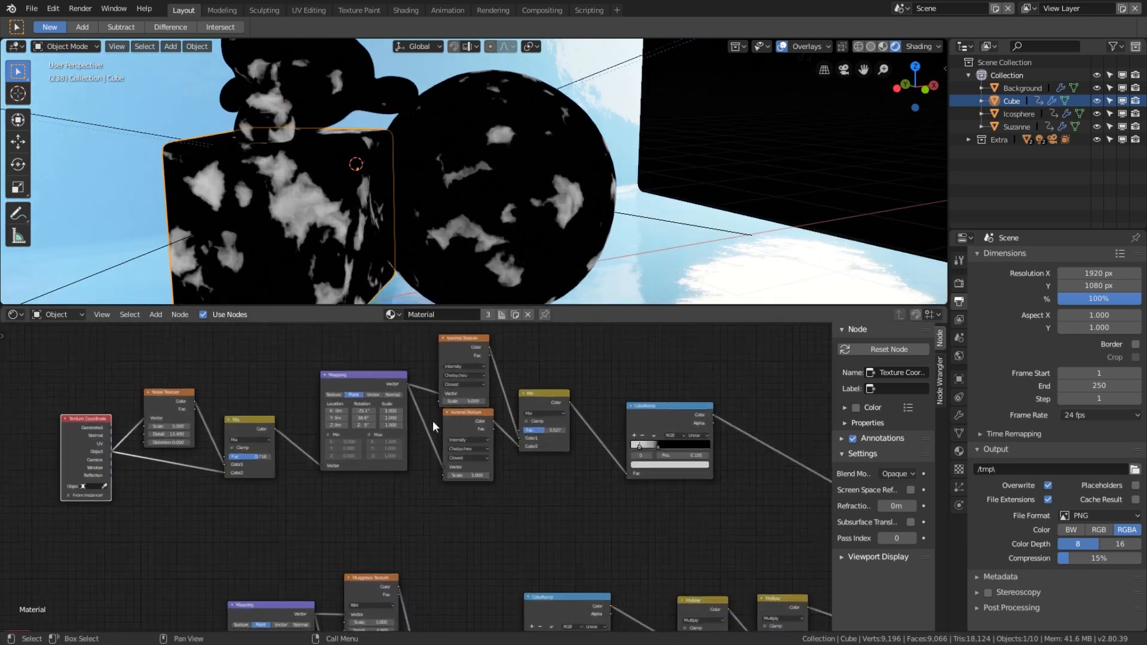
# Tidy the spacing of the nodes in the noise-distorted Voronoi branch
pyautogui.scroll(4, 644, 481)
pyautogui.scroll(3, 643, 477)
pyautogui.moveTo(346, 457); pyautogui.dragTo(534, 479, button='middle')
pyautogui.scroll(8, 447, 469)
pyautogui.moveTo(355, 345)
pyautogui.mouseDown()
pyautogui.moveTo(362, 361)
pyautogui.moveTo(366, 344)
pyautogui.mouseUp()
pyautogui.moveTo(187, 422); pyautogui.dragTo(174, 443)
pyautogui.moveTo(378, 349); pyautogui.dragTo(374, 359)
pyautogui.moveTo(562, 394); pyautogui.dragTo(560, 396)
pyautogui.moveTo(170, 427); pyautogui.dragTo(179, 425)
pyautogui.scroll(-4, 686, 453)
pyautogui.moveTo(687, 452); pyautogui.dragTo(588, 460, button='middle')
pyautogui.scroll(1, 596, 472)
pyautogui.click(661, 349)
pyautogui.moveTo(660, 351); pyautogui.dragTo(635, 352)
pyautogui.scroll(-3, 635, 352)
pyautogui.moveTo(663, 394); pyautogui.dragTo(530, 441, button='middle')
pyautogui.scroll(4, 531, 441)
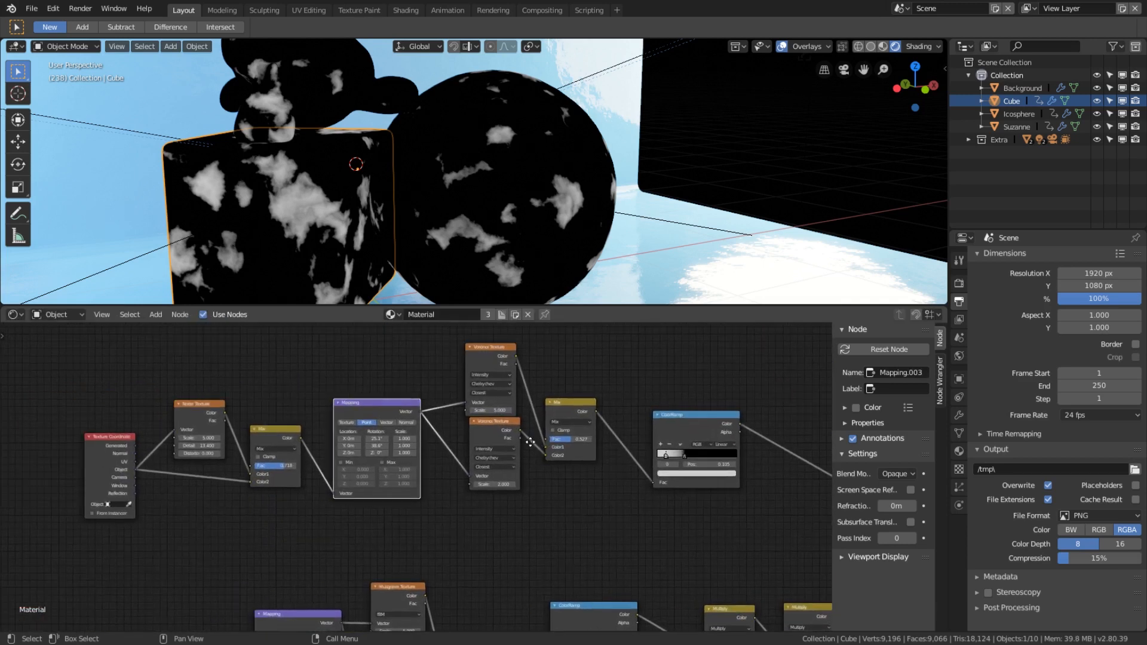
pyautogui.moveTo(578, 406); pyautogui.dragTo(685, 426, button='middle')
pyautogui.scroll(1, 685, 426)
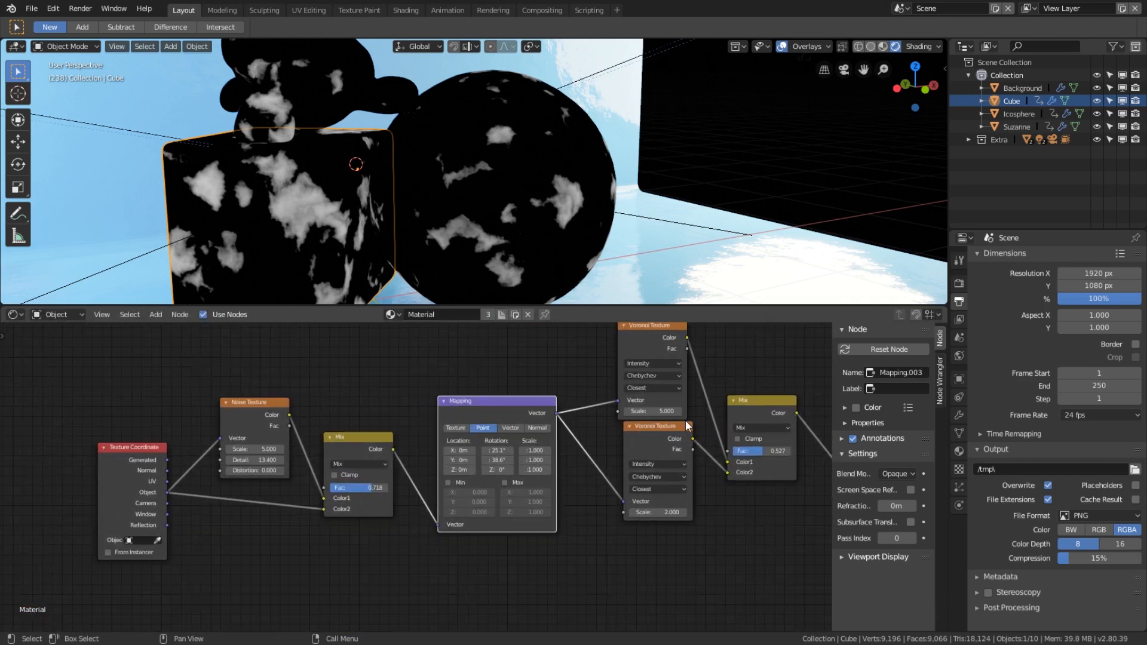
# Preview the mixed Voronoi output on the objects, and return the preview to the branch's ColorRamp
pyautogui.keyDown('ctrl'); pyautogui.keyDown('shift'); pyautogui.click(759, 404); pyautogui.keyUp('shift'); pyautogui.keyUp('ctrl')
pyautogui.scroll(3, 654, 299)
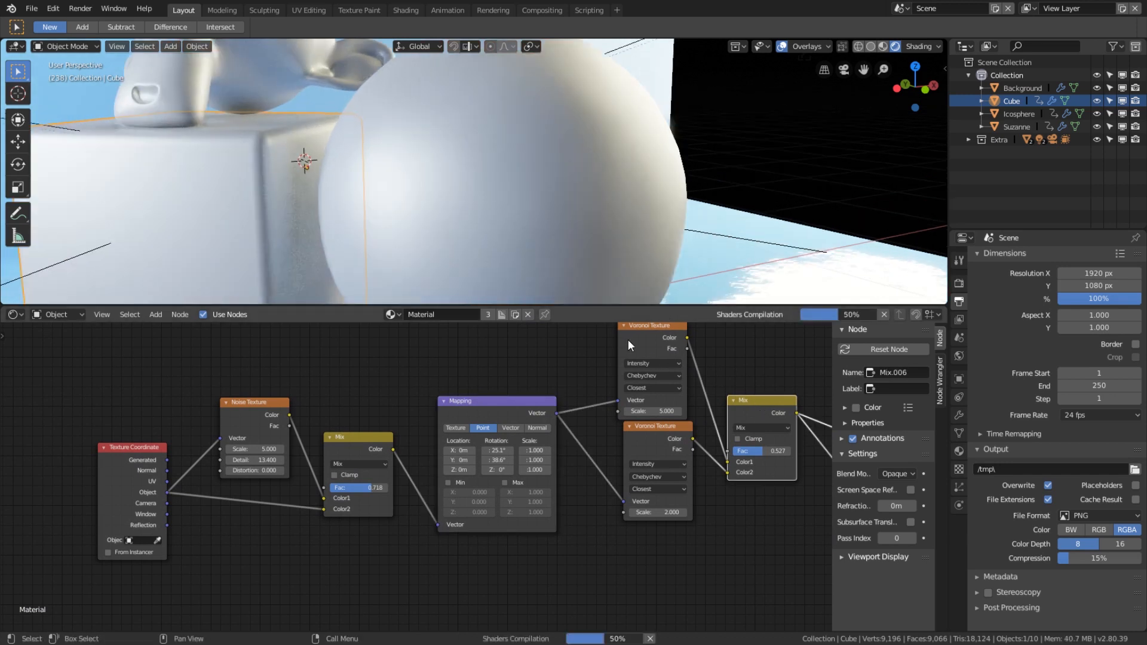
pyautogui.moveTo(534, 407); pyautogui.dragTo(539, 411)
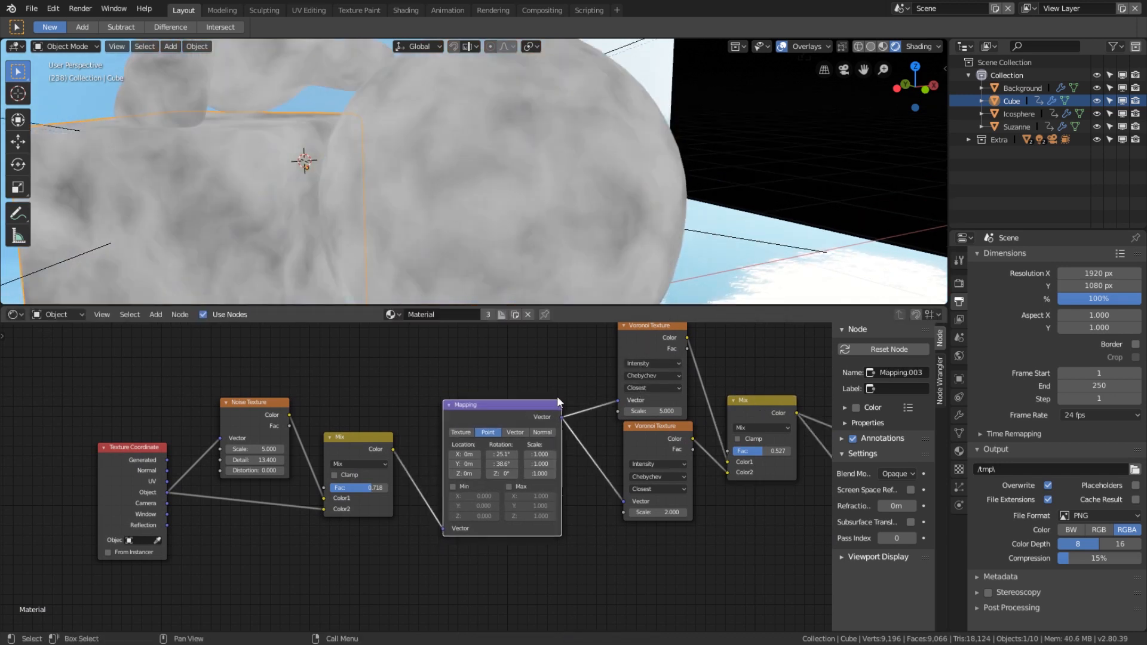
pyautogui.keyDown('ctrl'); pyautogui.keyDown('shift'); pyautogui.click(740, 406); pyautogui.keyUp('shift'); pyautogui.keyUp('ctrl')
pyautogui.scroll(-7, 740, 406)
pyautogui.scroll(-4, 609, 293)
pyautogui.moveTo(697, 449); pyautogui.dragTo(517, 443, button='middle')
pyautogui.scroll(1, 518, 443)
pyautogui.keyDown('ctrl'); pyautogui.keyDown('shift'); pyautogui.click(517, 448); pyautogui.keyUp('shift'); pyautogui.keyUp('ctrl')
# Shift the Principled BSDF over and insert a MixRGB node between the last Multiply node and its Base Color
pyautogui.scroll(2, 619, 421)
pyautogui.moveTo(618, 420); pyautogui.dragTo(522, 431, button='middle')
pyautogui.moveTo(660, 525); pyautogui.dragTo(684, 531)
pyautogui.scroll(-1, 675, 526)
pyautogui.moveTo(665, 520); pyautogui.dragTo(598, 491, button='middle')
pyautogui.scroll(3, 517, 462)
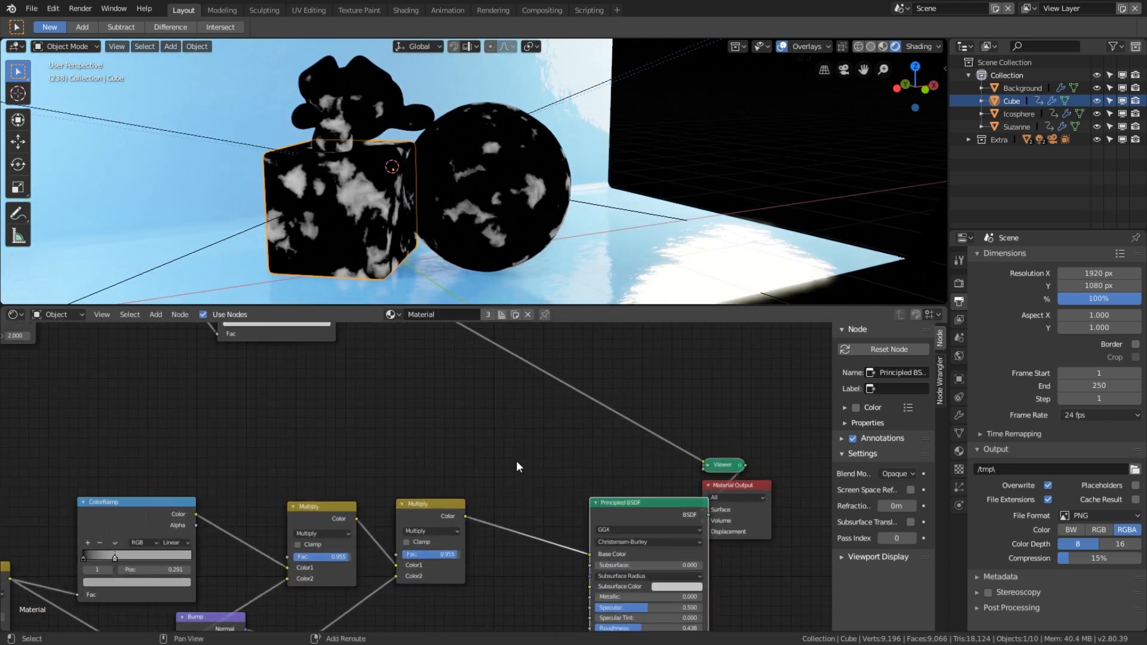
pyautogui.hotkey('shift', 'a')
pyautogui.click(516, 461)
pyautogui.write('mix')
pyautogui.press('Return')
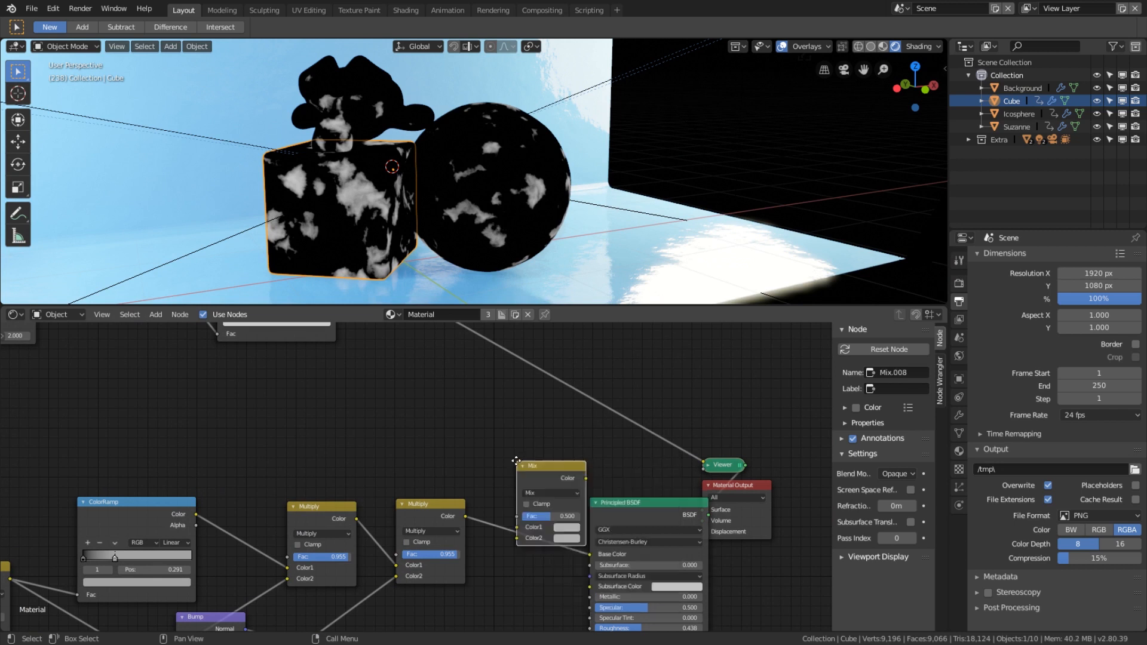
pyautogui.click(516, 461)
# Move the Voronoi branch's ColorRamp nearer and connect its Color output to the new Mix node's Color1
pyautogui.moveTo(452, 414); pyautogui.dragTo(479, 458, button='middle')
pyautogui.moveTo(323, 381); pyautogui.dragTo(334, 481)
pyautogui.scroll(3, 406, 472)
pyautogui.moveTo(362, 377); pyautogui.dragTo(579, 599)
pyautogui.moveTo(578, 599); pyautogui.dragTo(500, 512, button='middle')
pyautogui.scroll(1, 499, 513)
# Set the new Mix node to Screen with a factor of 1 and send the Principled BSDF to the Material Output
pyautogui.click(508, 497)
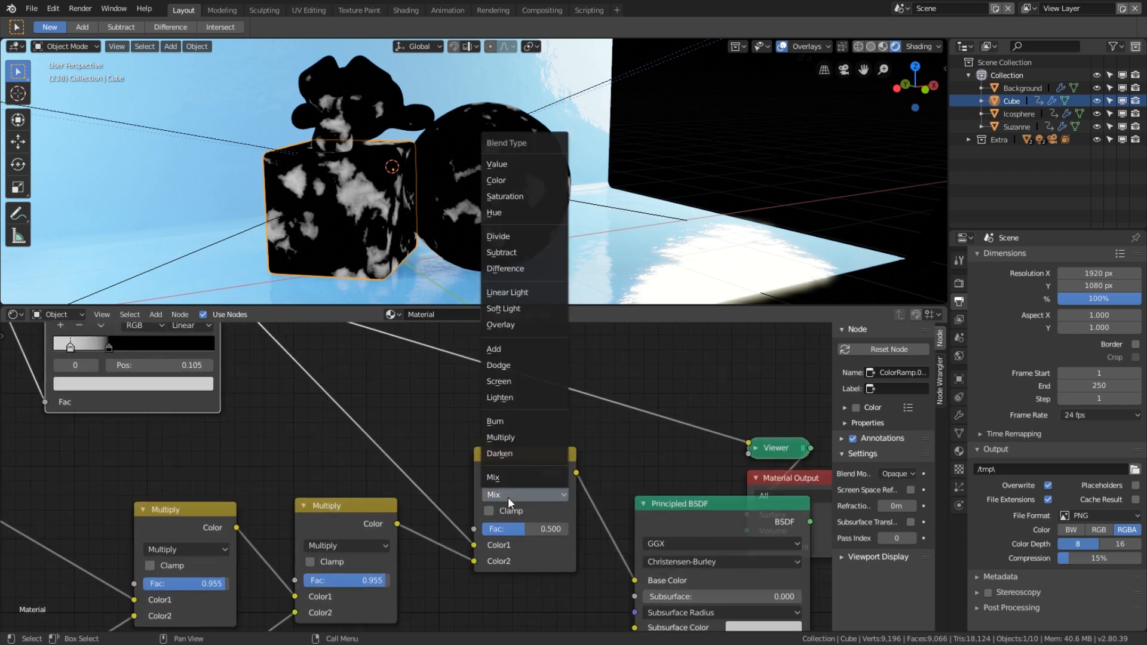
pyautogui.click(521, 385)
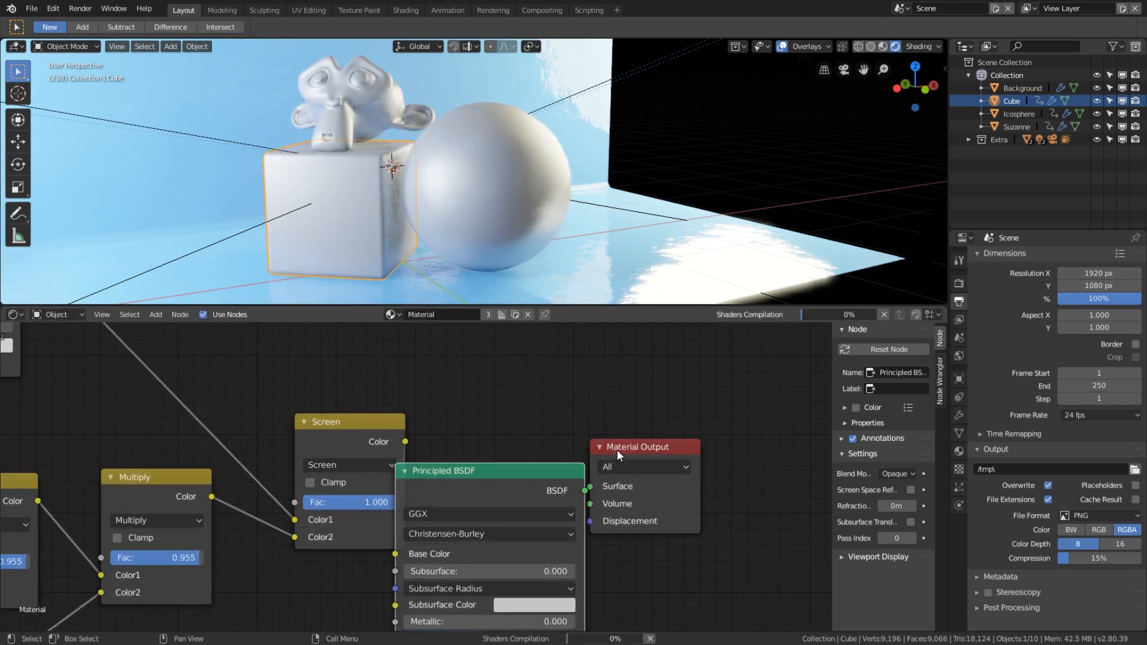
pyautogui.scroll(3, 637, 274)
pyautogui.scroll(-2, 541, 342)
pyautogui.moveTo(517, 470); pyautogui.dragTo(533, 470)
pyautogui.scroll(3, 555, 374)
pyautogui.scroll(-2, 599, 212)
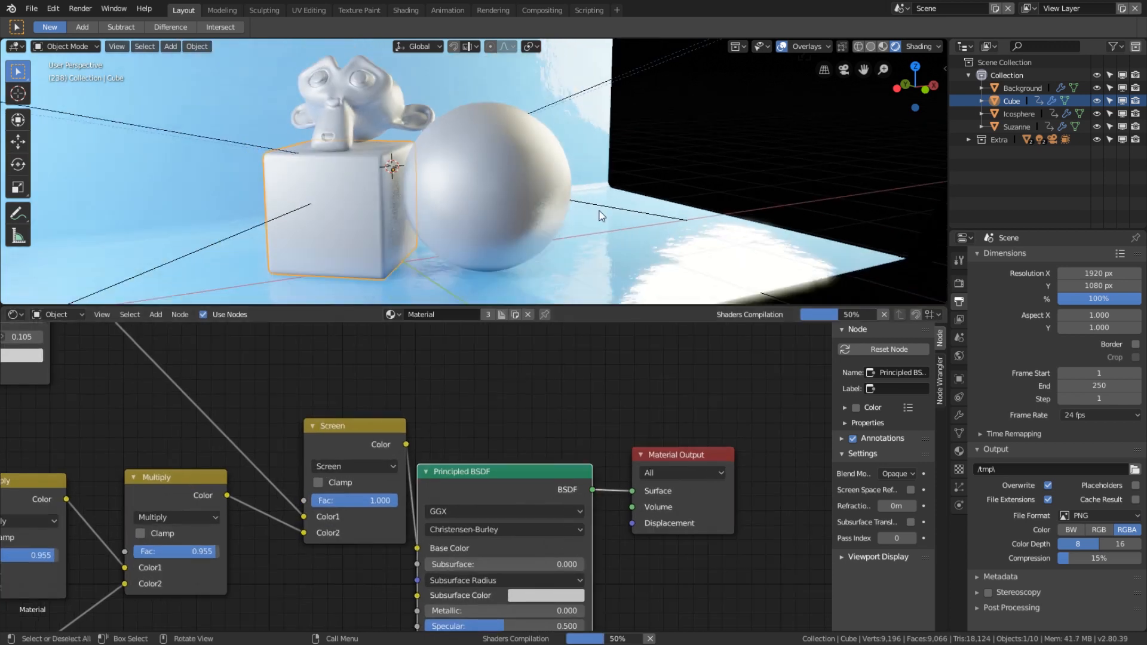
pyautogui.scroll(5, 599, 212)
pyautogui.scroll(-3, 599, 212)
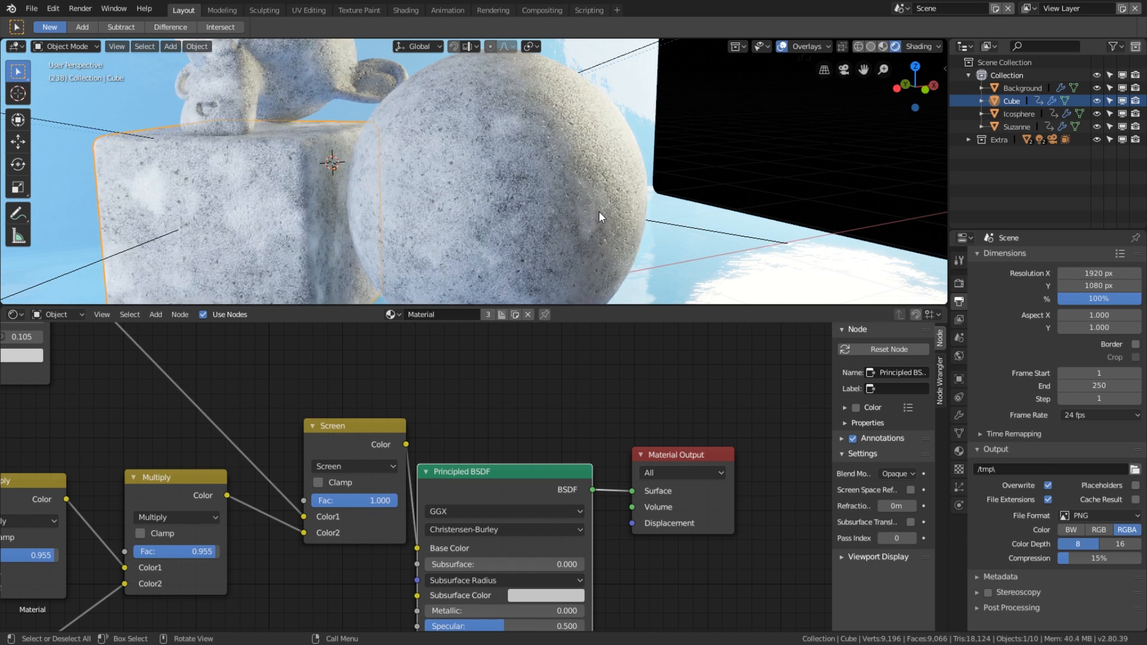
# Move the Voronoi ColorRamp's light stop to position 0.018 and inspect the material through the scene camera
pyautogui.scroll(-4, 518, 479)
pyautogui.moveTo(98, 353); pyautogui.dragTo(217, 416, button='middle')
pyautogui.scroll(4, 216, 416)
pyautogui.moveTo(178, 427)
pyautogui.mouseDown()
pyautogui.moveTo(205, 427)
pyautogui.moveTo(163, 436)
pyautogui.mouseUp()
pyautogui.scroll(-6, 496, 216)
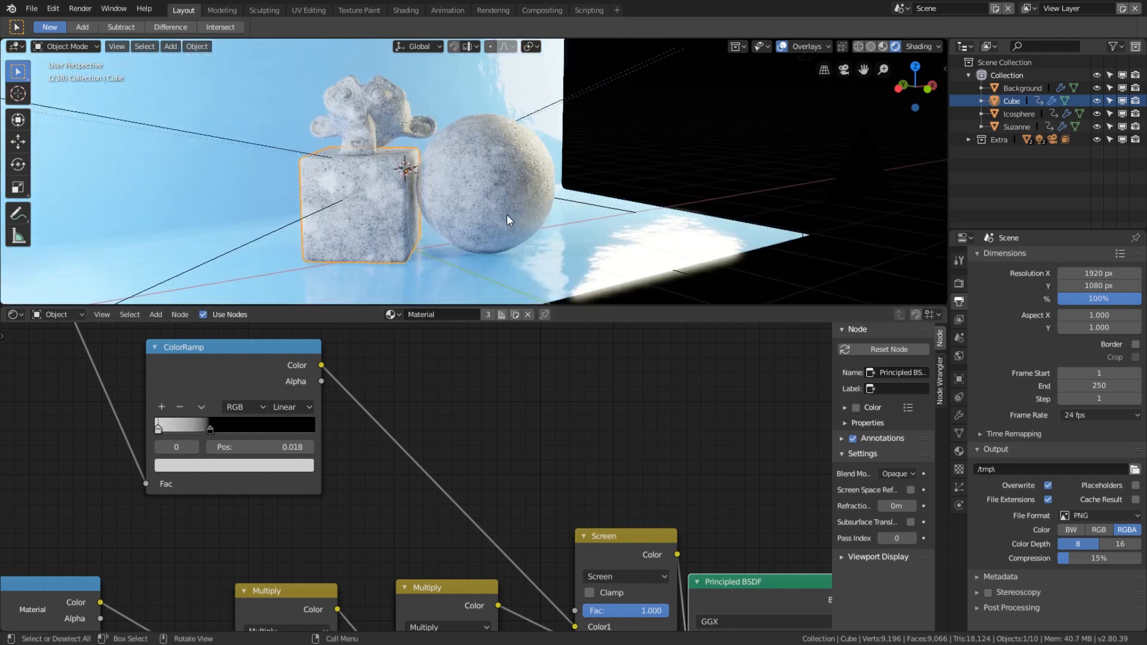
pyautogui.press('KP_0')
pyautogui.scroll(5, 520, 204)
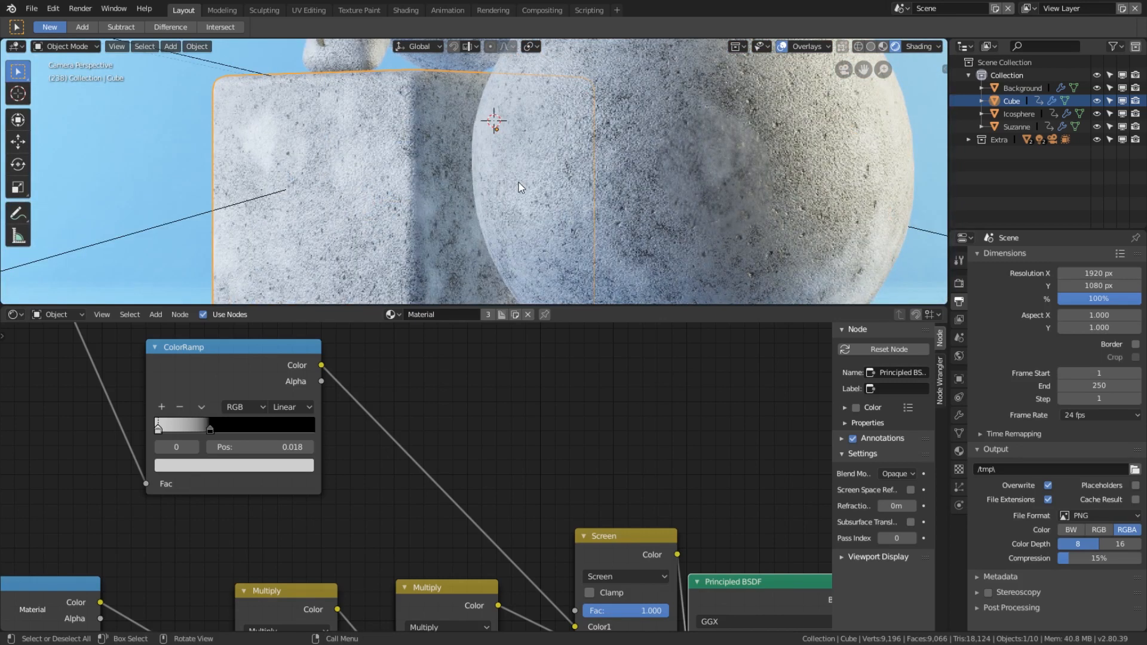
# Darken the Voronoi ColorRamp's light stop to a value of 0.774
pyautogui.moveTo(399, 373); pyautogui.dragTo(586, 434, button='middle')
pyautogui.scroll(1, 454, 429)
pyautogui.moveTo(433, 427); pyautogui.dragTo(439, 437, button='middle')
pyautogui.click(380, 537)
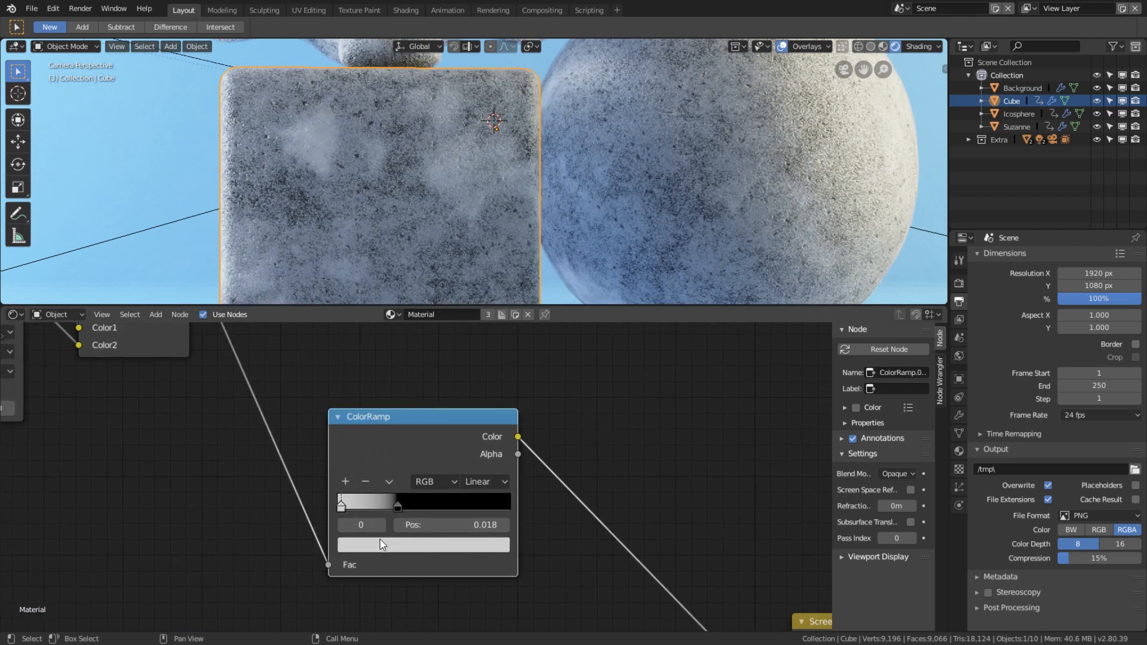
pyautogui.click(380, 539)
pyautogui.moveTo(474, 331); pyautogui.dragTo(474, 343)
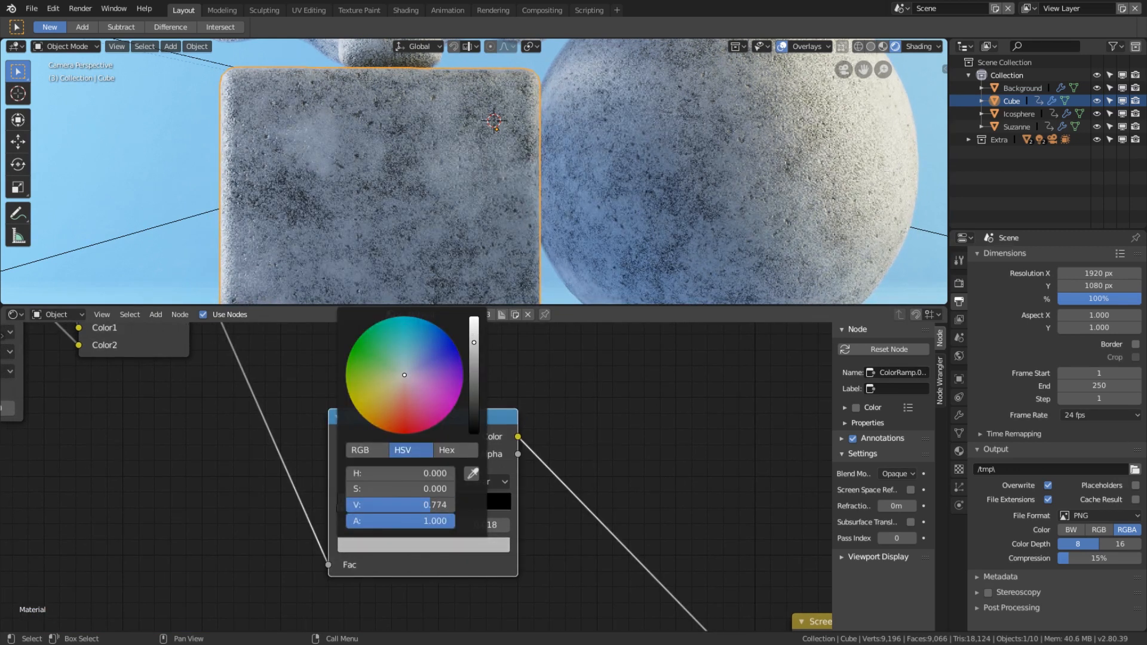
# Play the rotating-objects animation, pausing at several frames to examine the stone material up close and from a distance
pyautogui.scroll(-3, 616, 212)
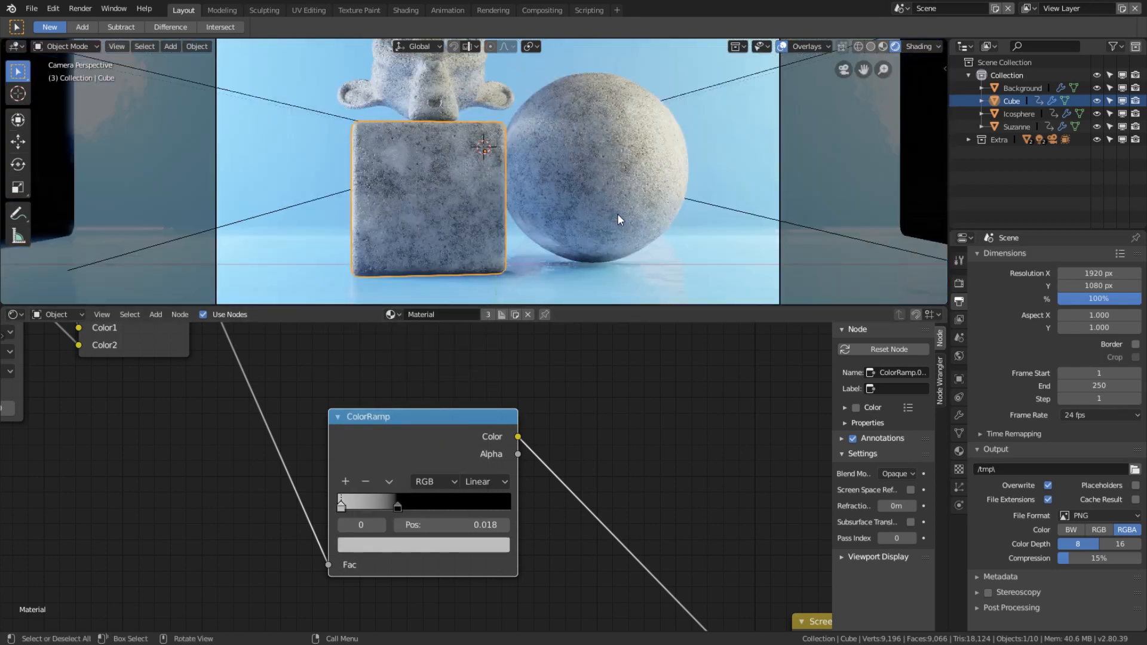
pyautogui.press('space')
pyautogui.press('space')
pyautogui.scroll(3, 618, 214)
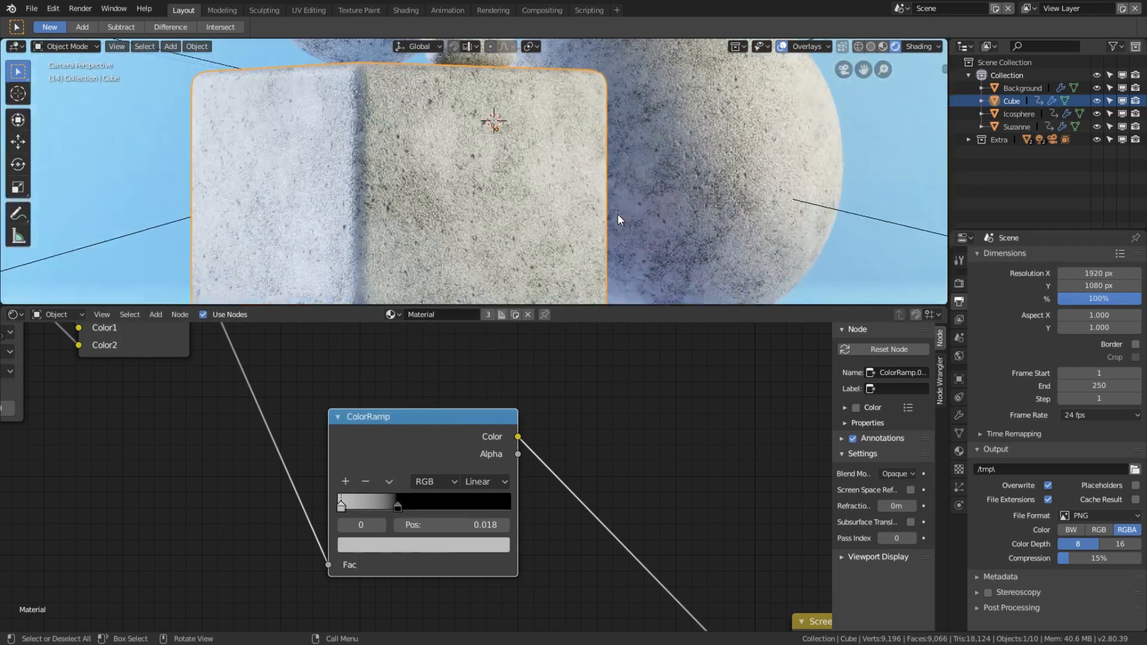
pyautogui.press('space')
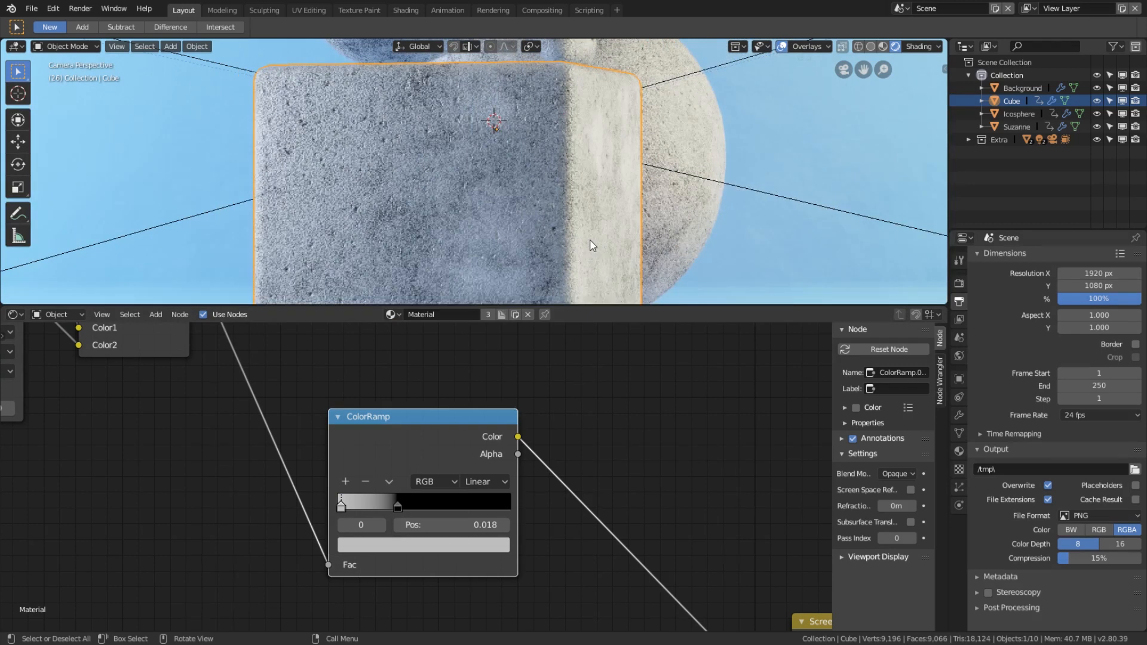
pyautogui.scroll(-3, 590, 245)
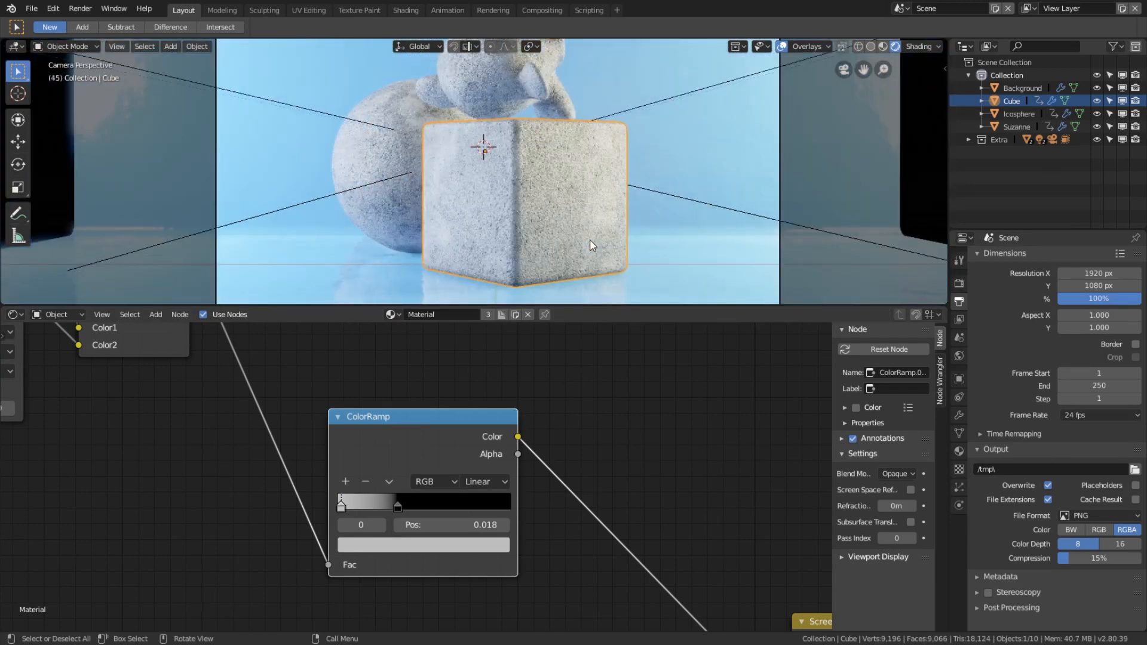
pyautogui.scroll(2, 591, 245)
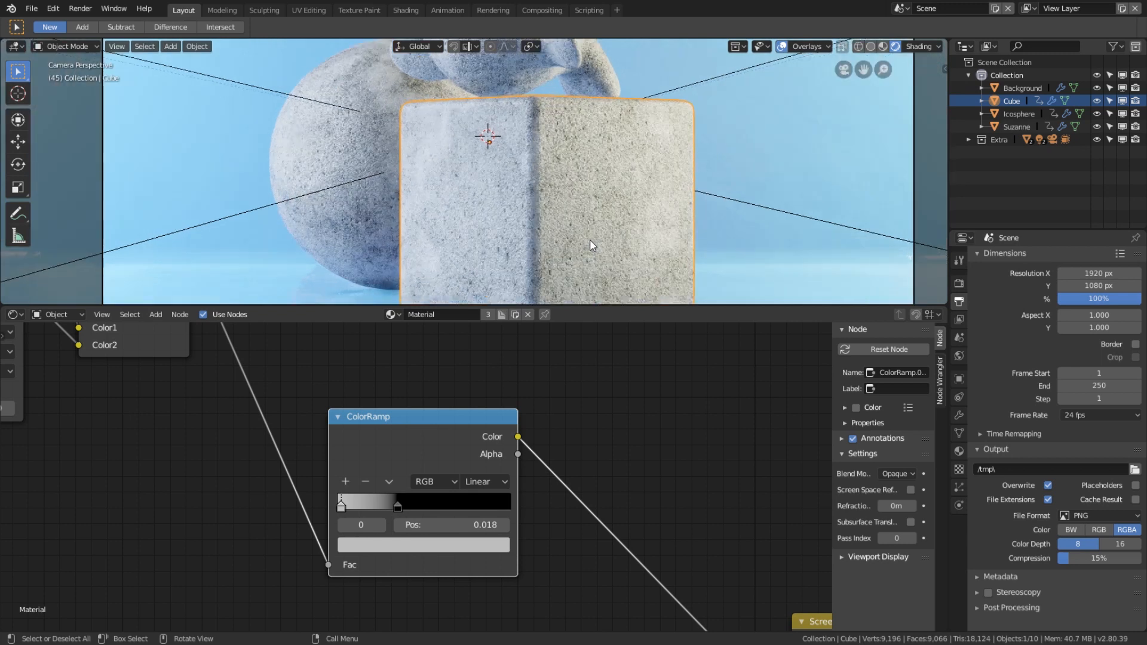
pyautogui.press('space')
pyautogui.scroll(-2, 592, 246)
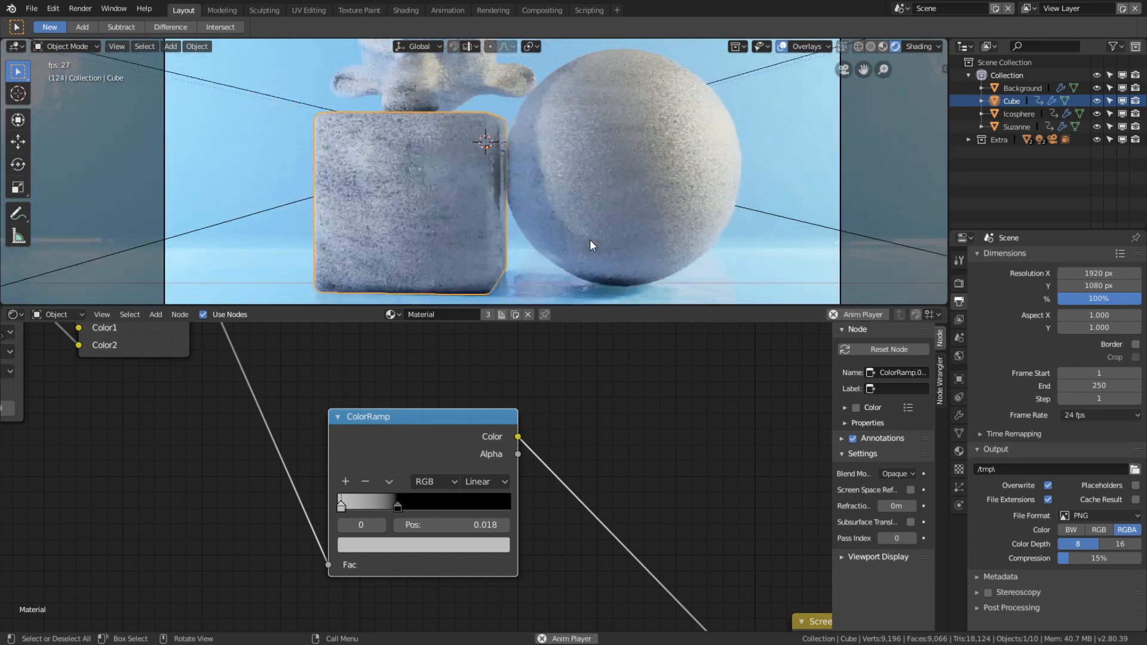
pyautogui.press('space')
pyautogui.scroll(3, 591, 245)
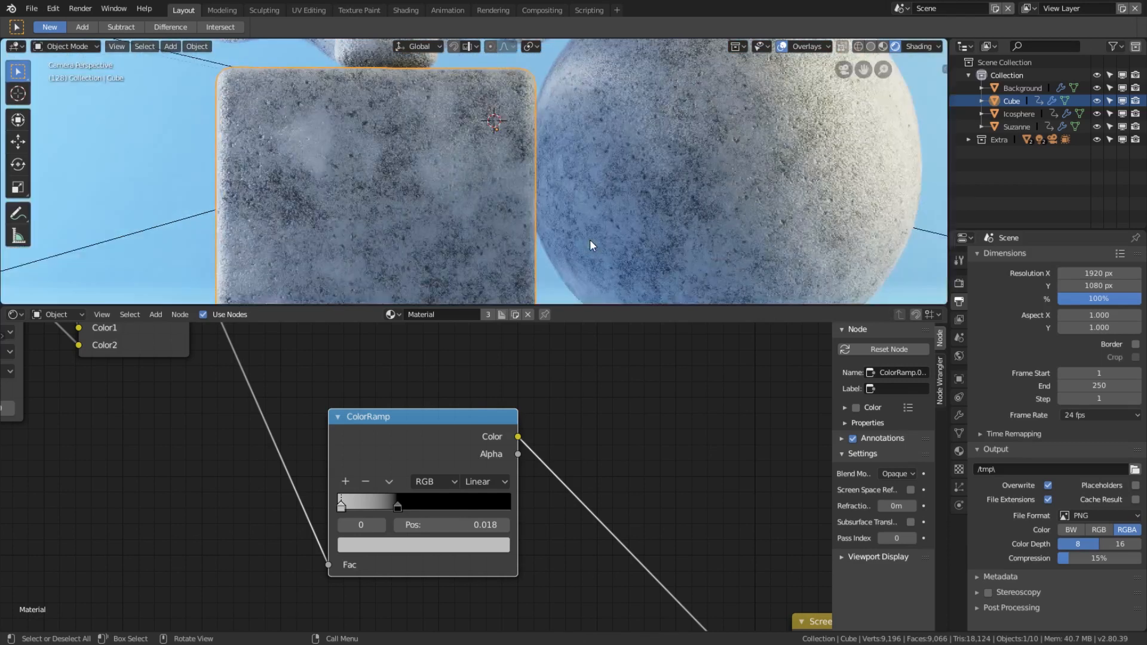